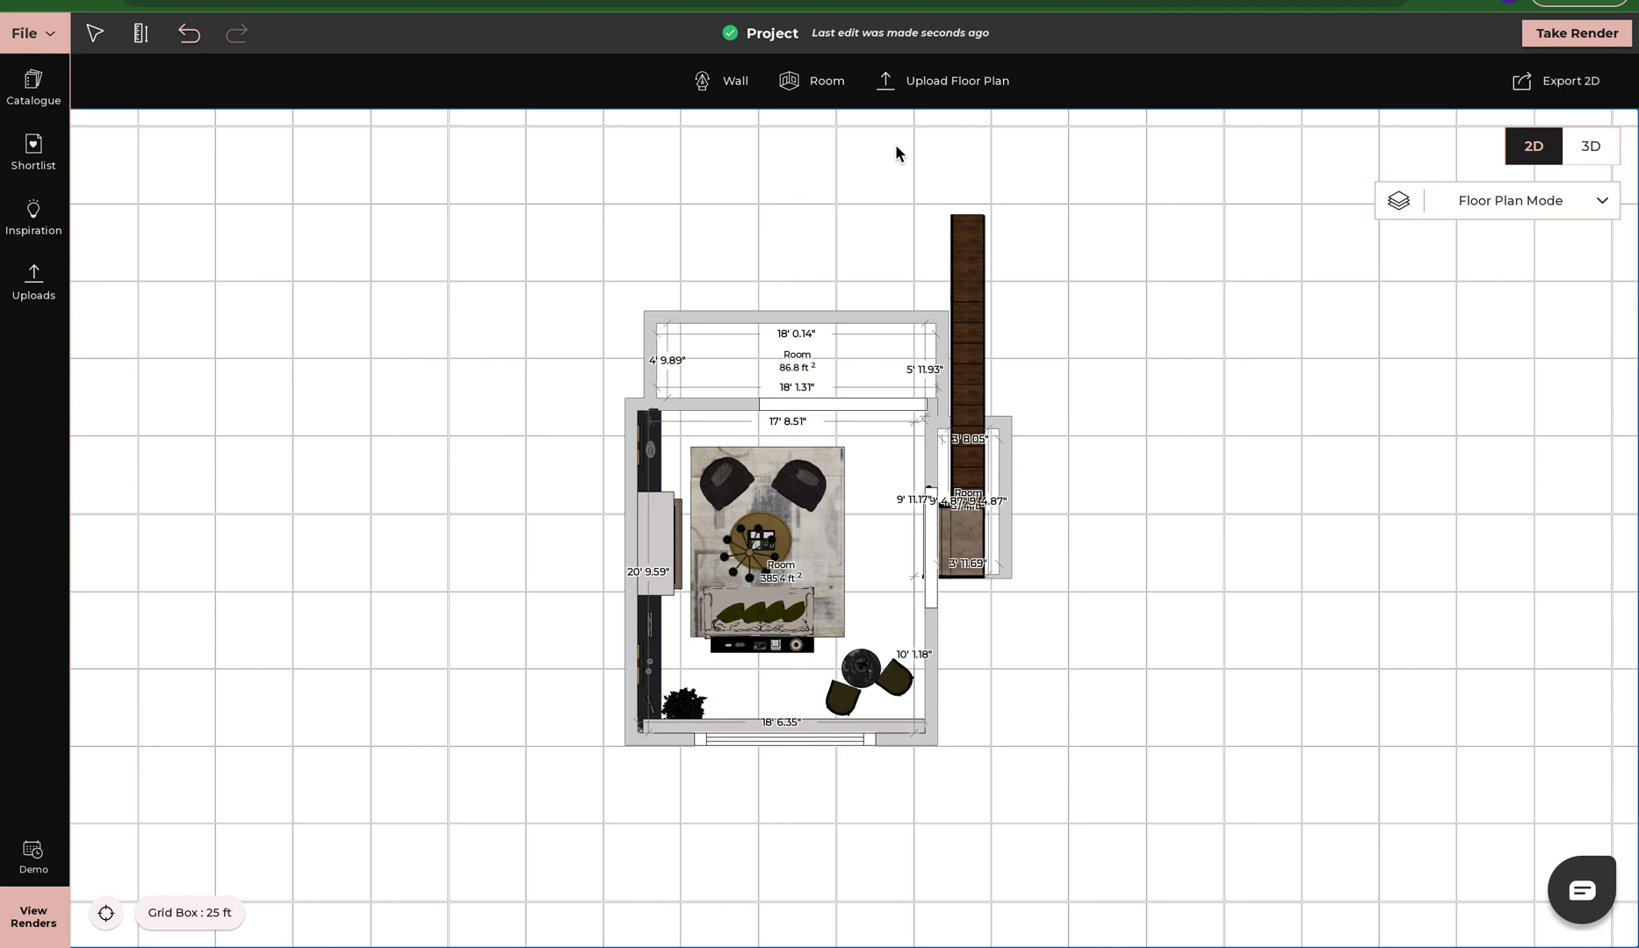
- Switch the canvas to the 3D view of the furnished living room
click(1571, 156)
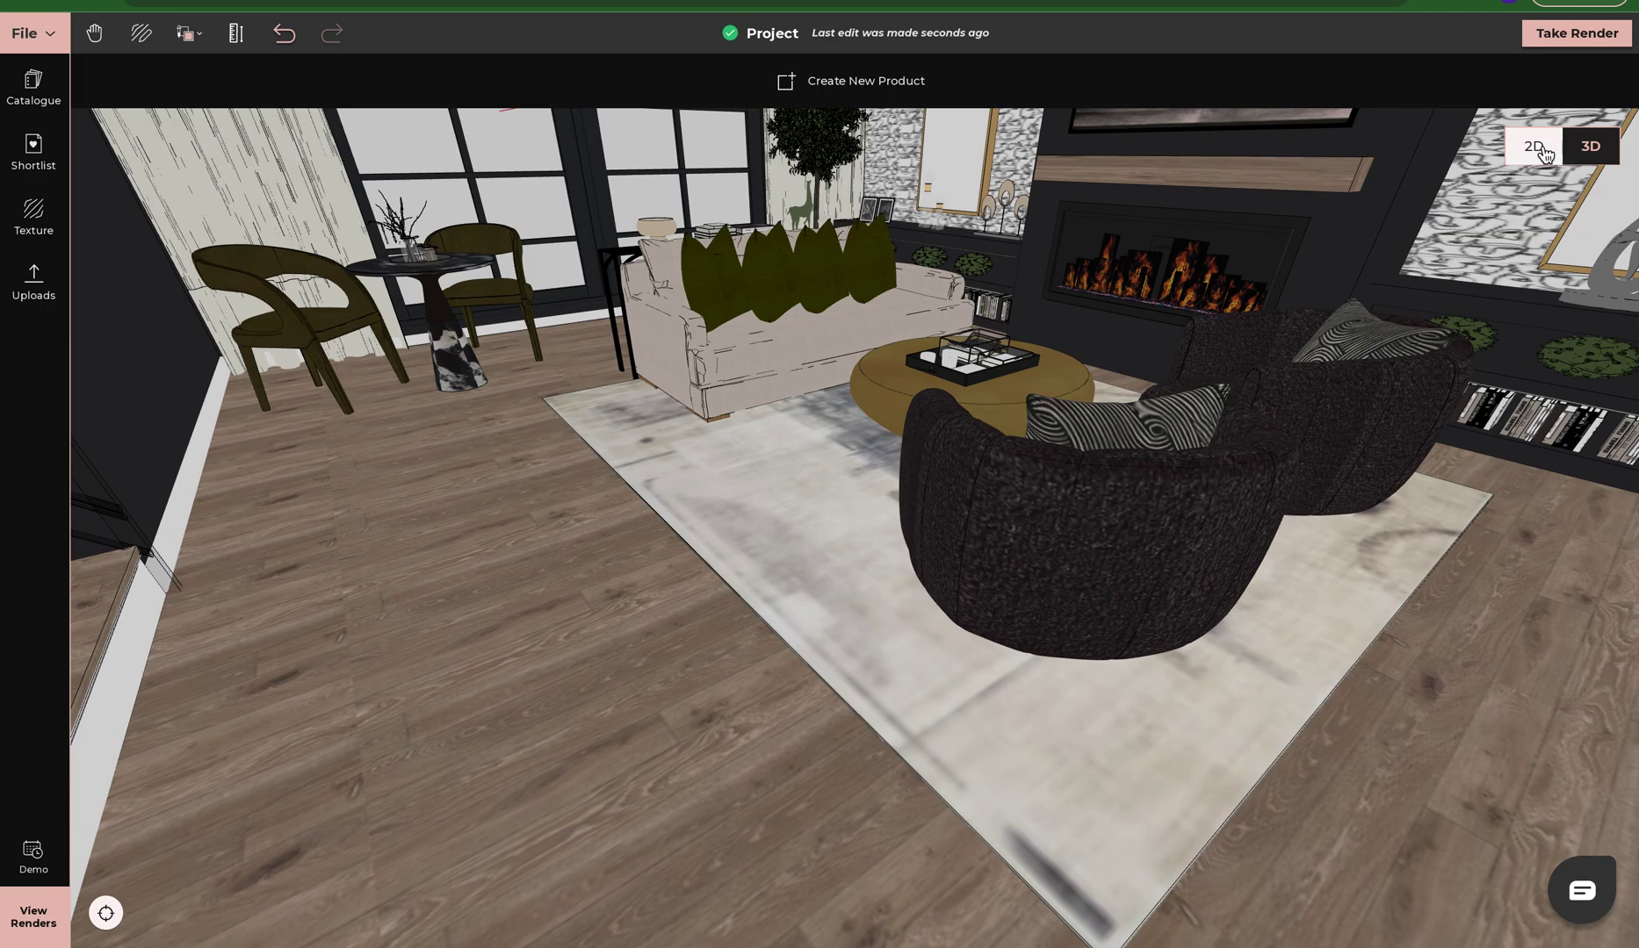
- Return to the 2D plan, view Ceiling Plan Mode, then go back to Floor Plan Mode
click(1533, 146)
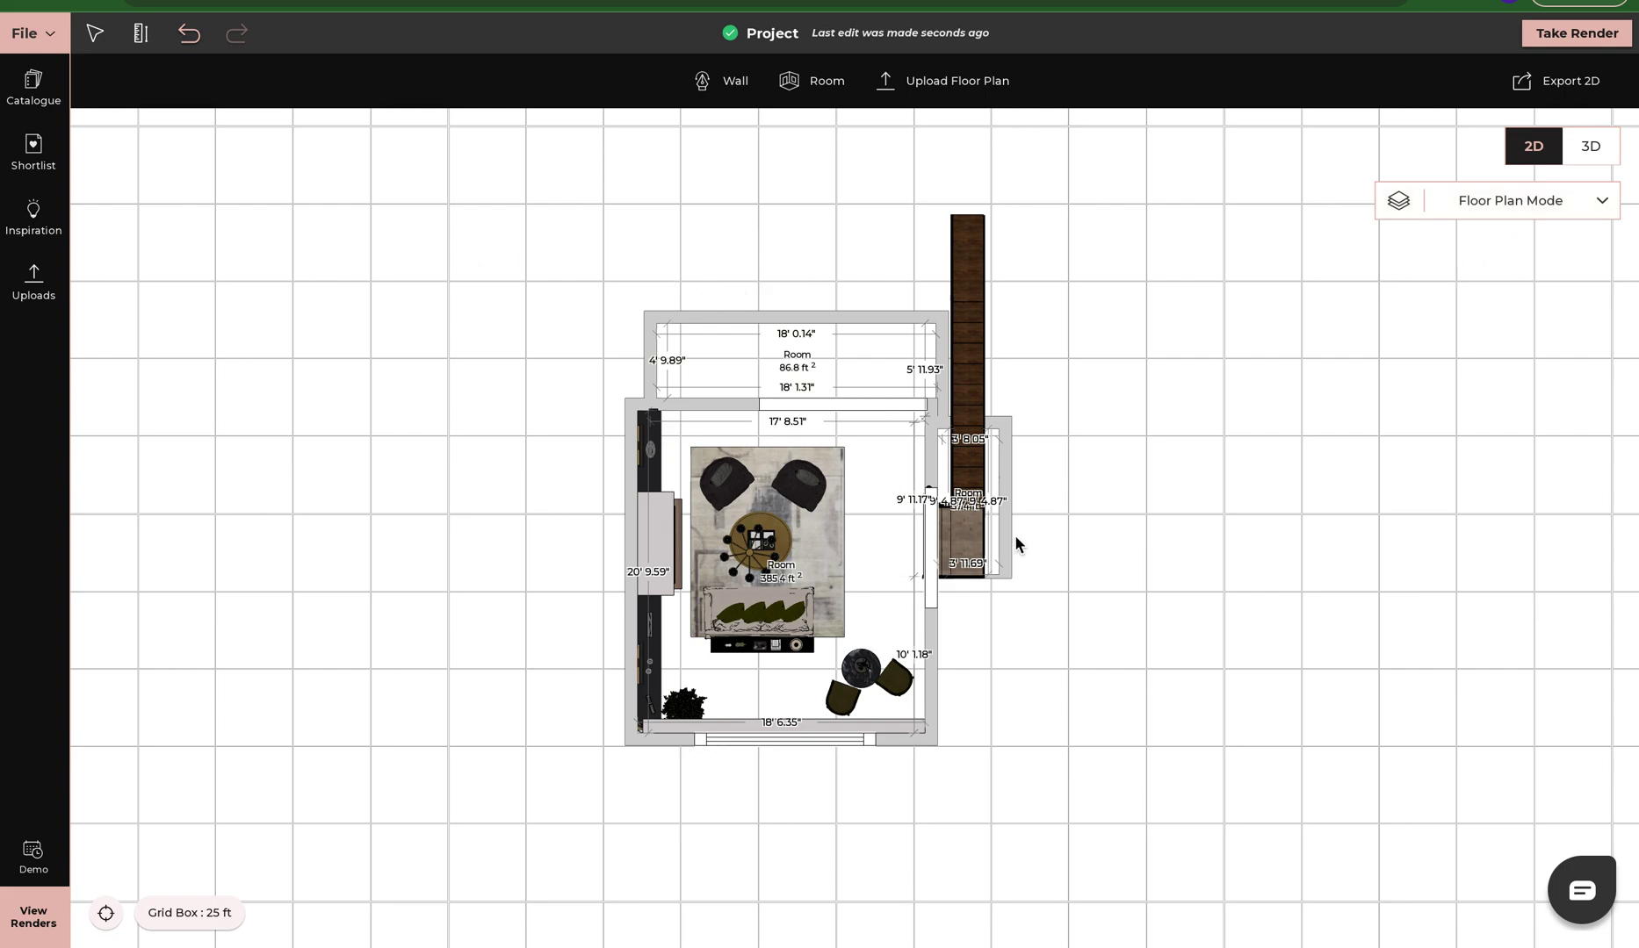
click(1429, 209)
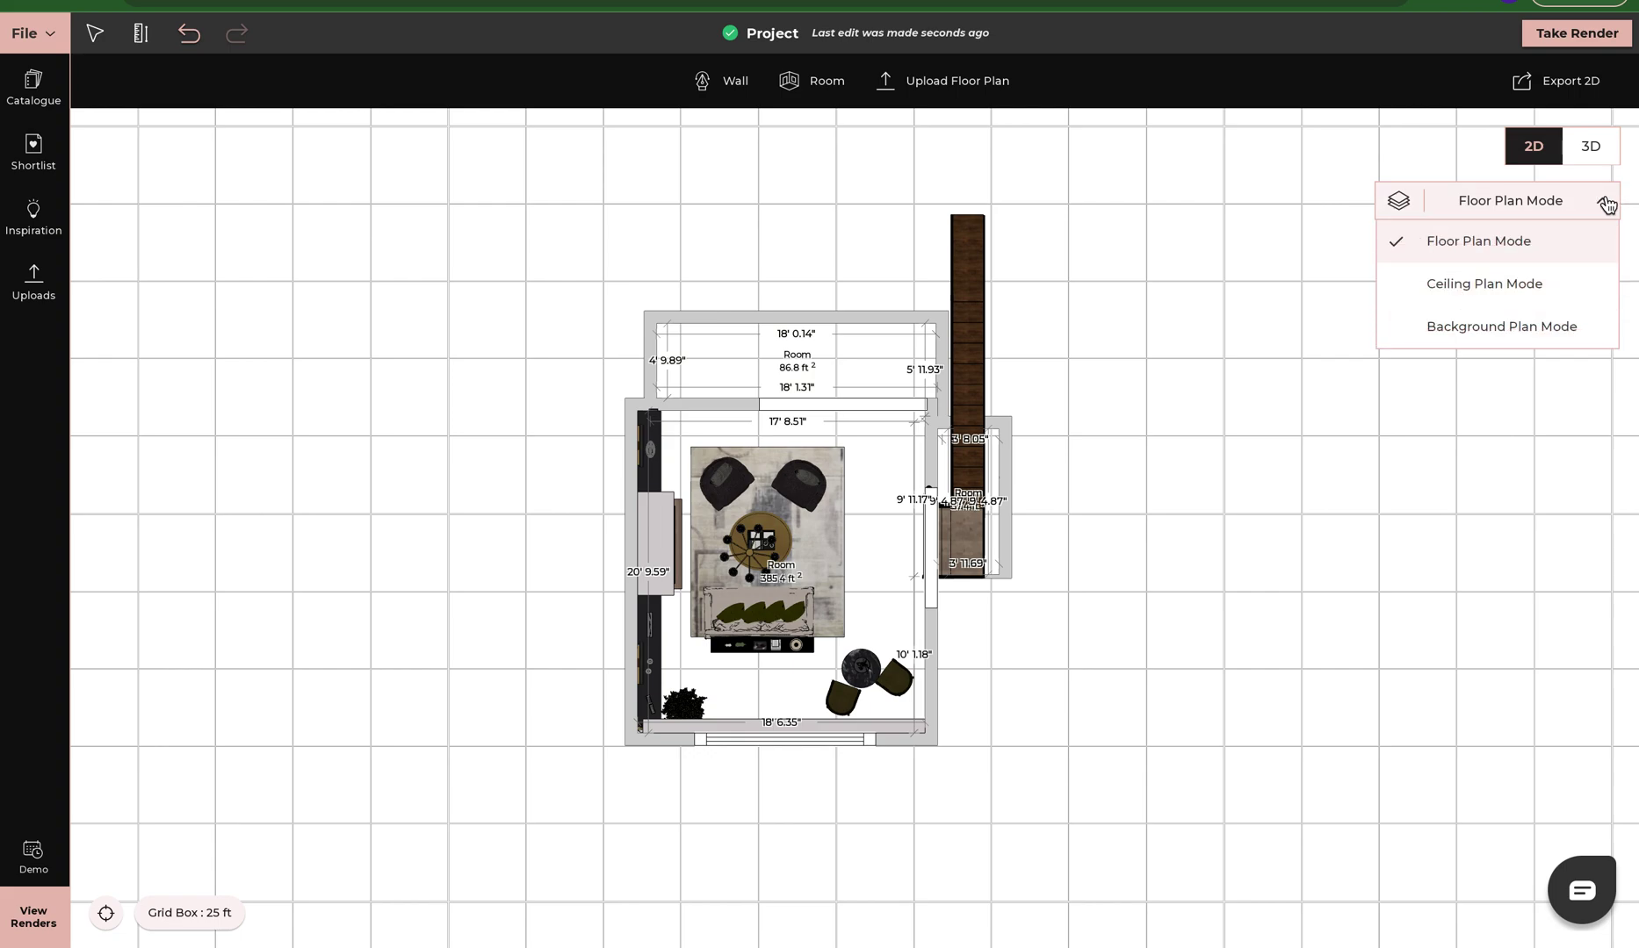
click(1529, 289)
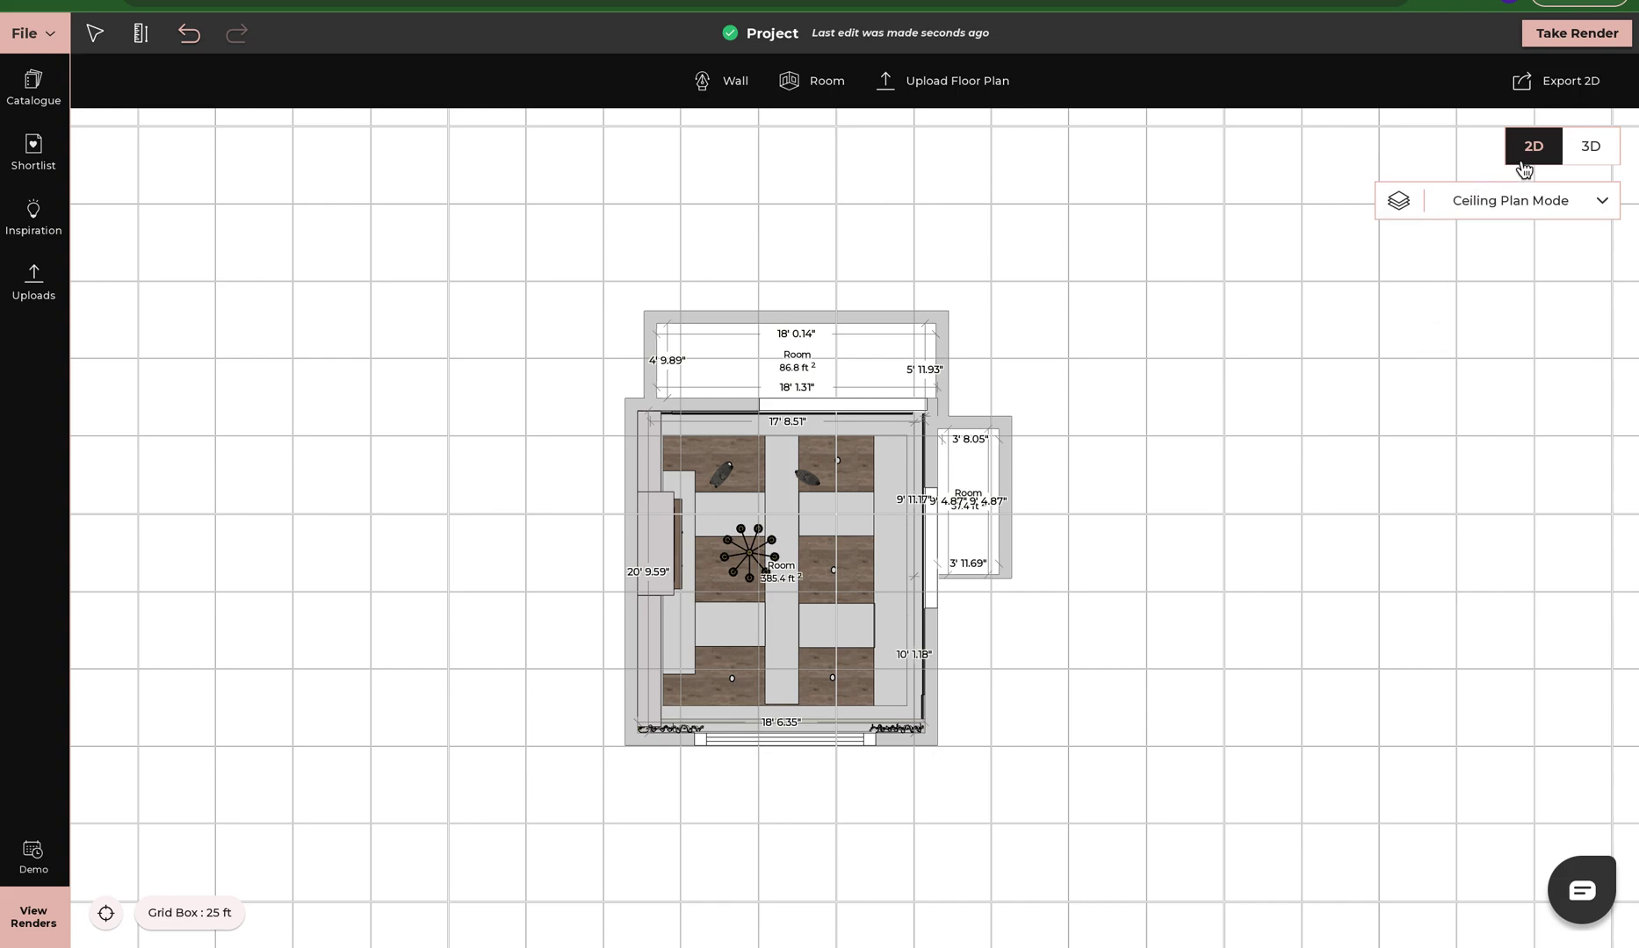
click(1512, 202)
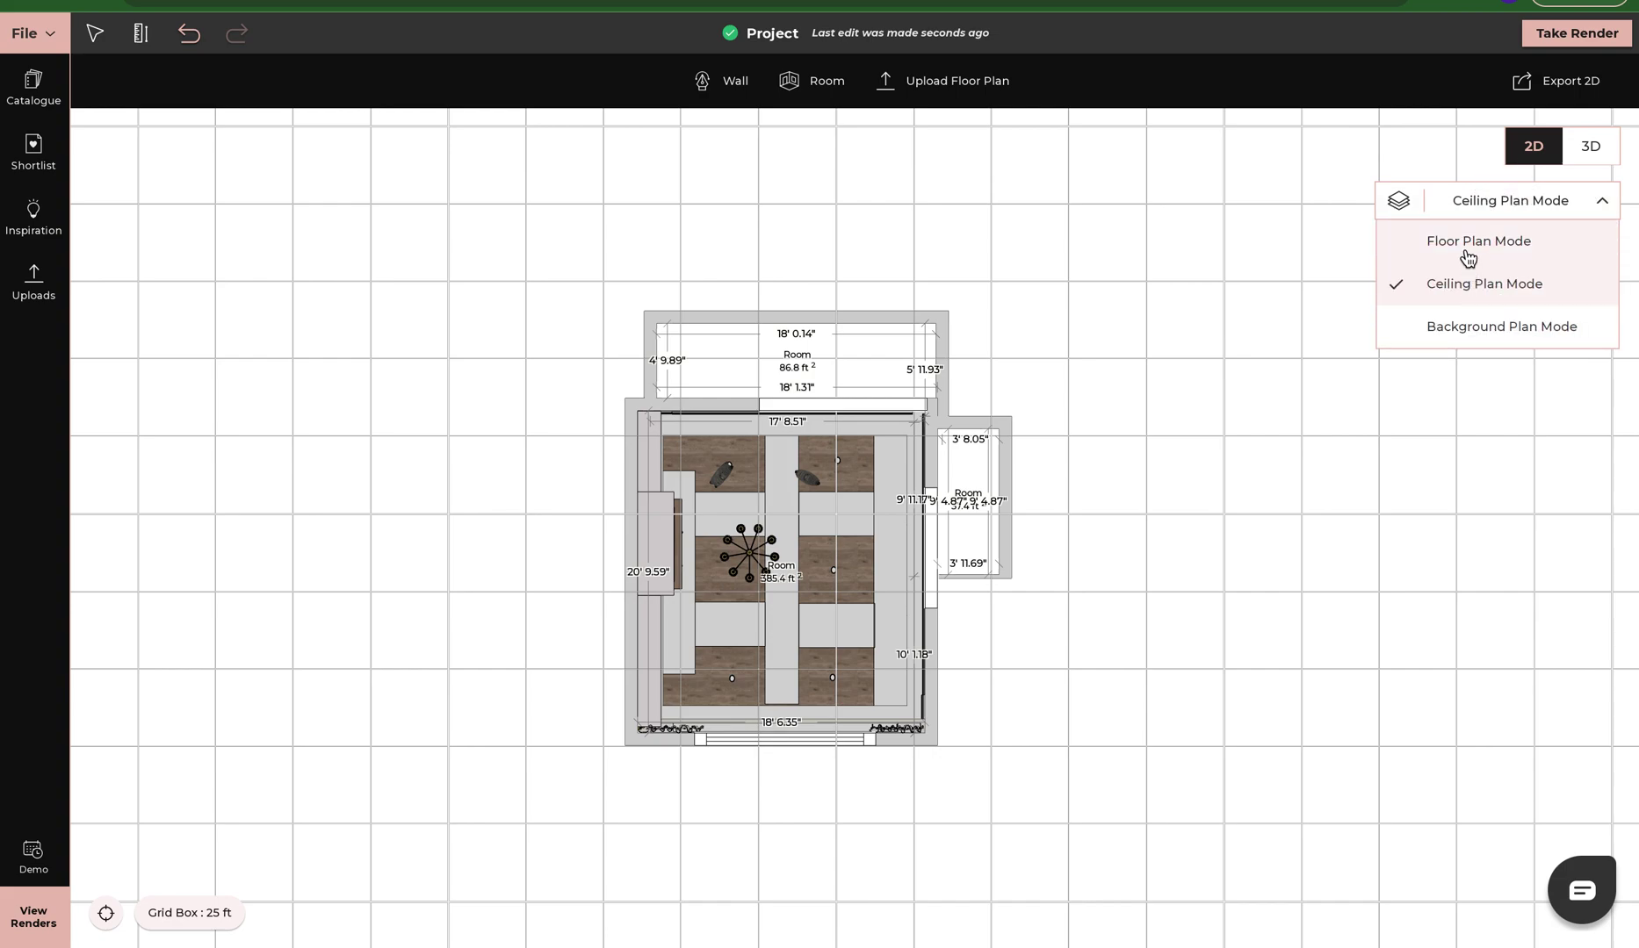
click(1475, 242)
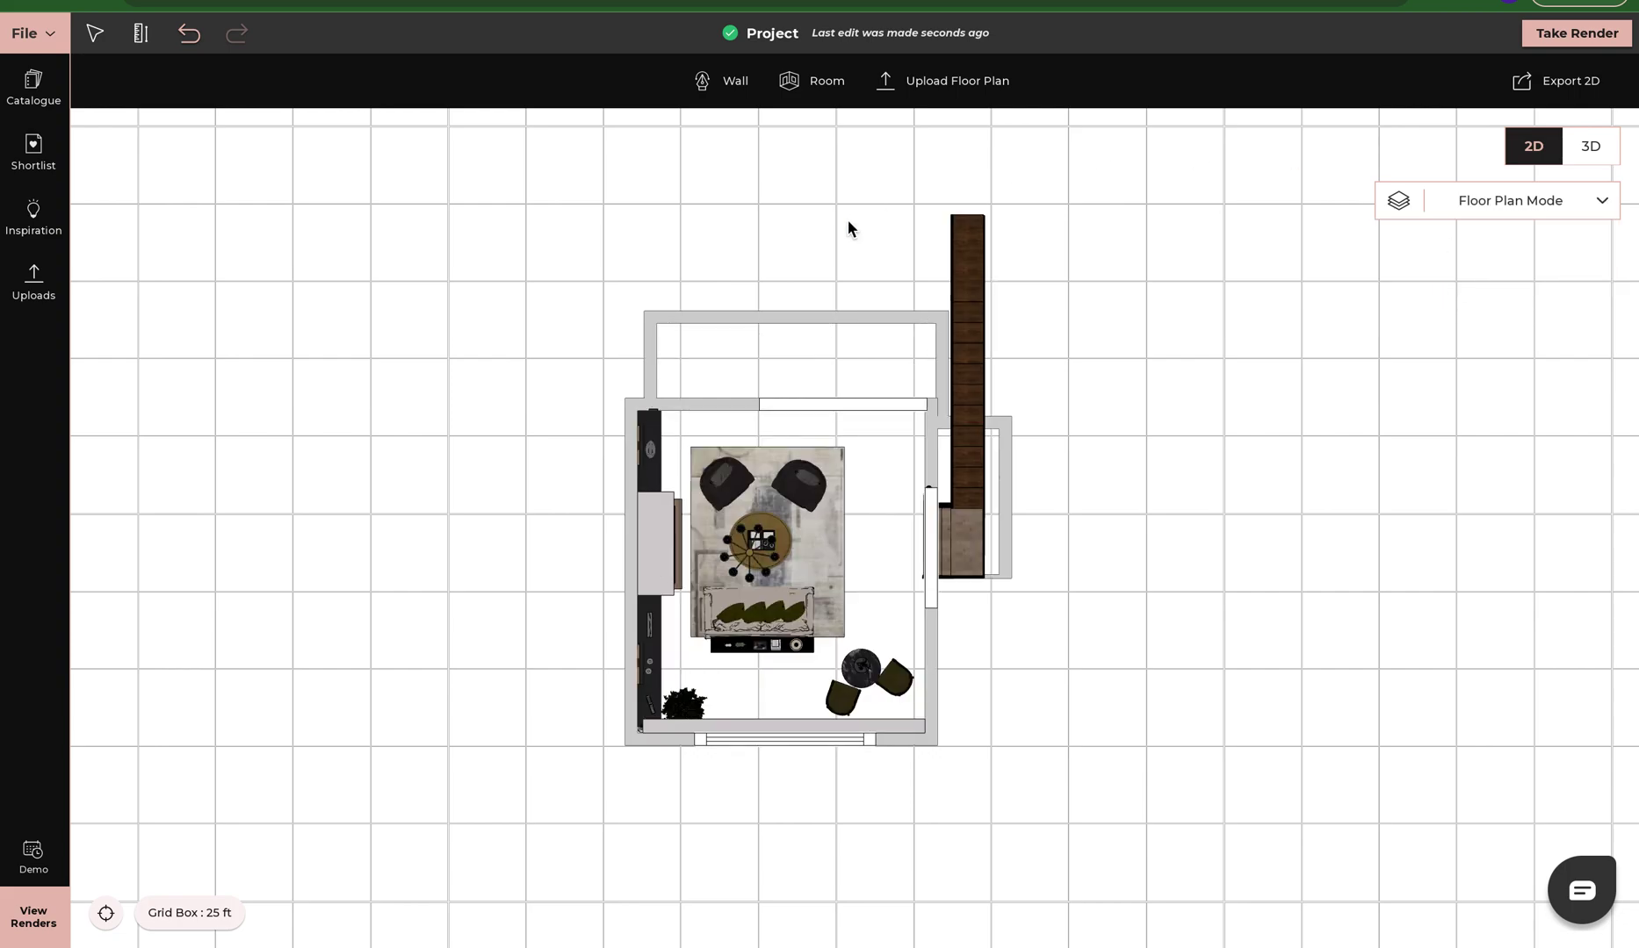
- Place a Mizner Swivel Chair from the 'chair' Accent results beside the rug, then clear the search
click(33, 93)
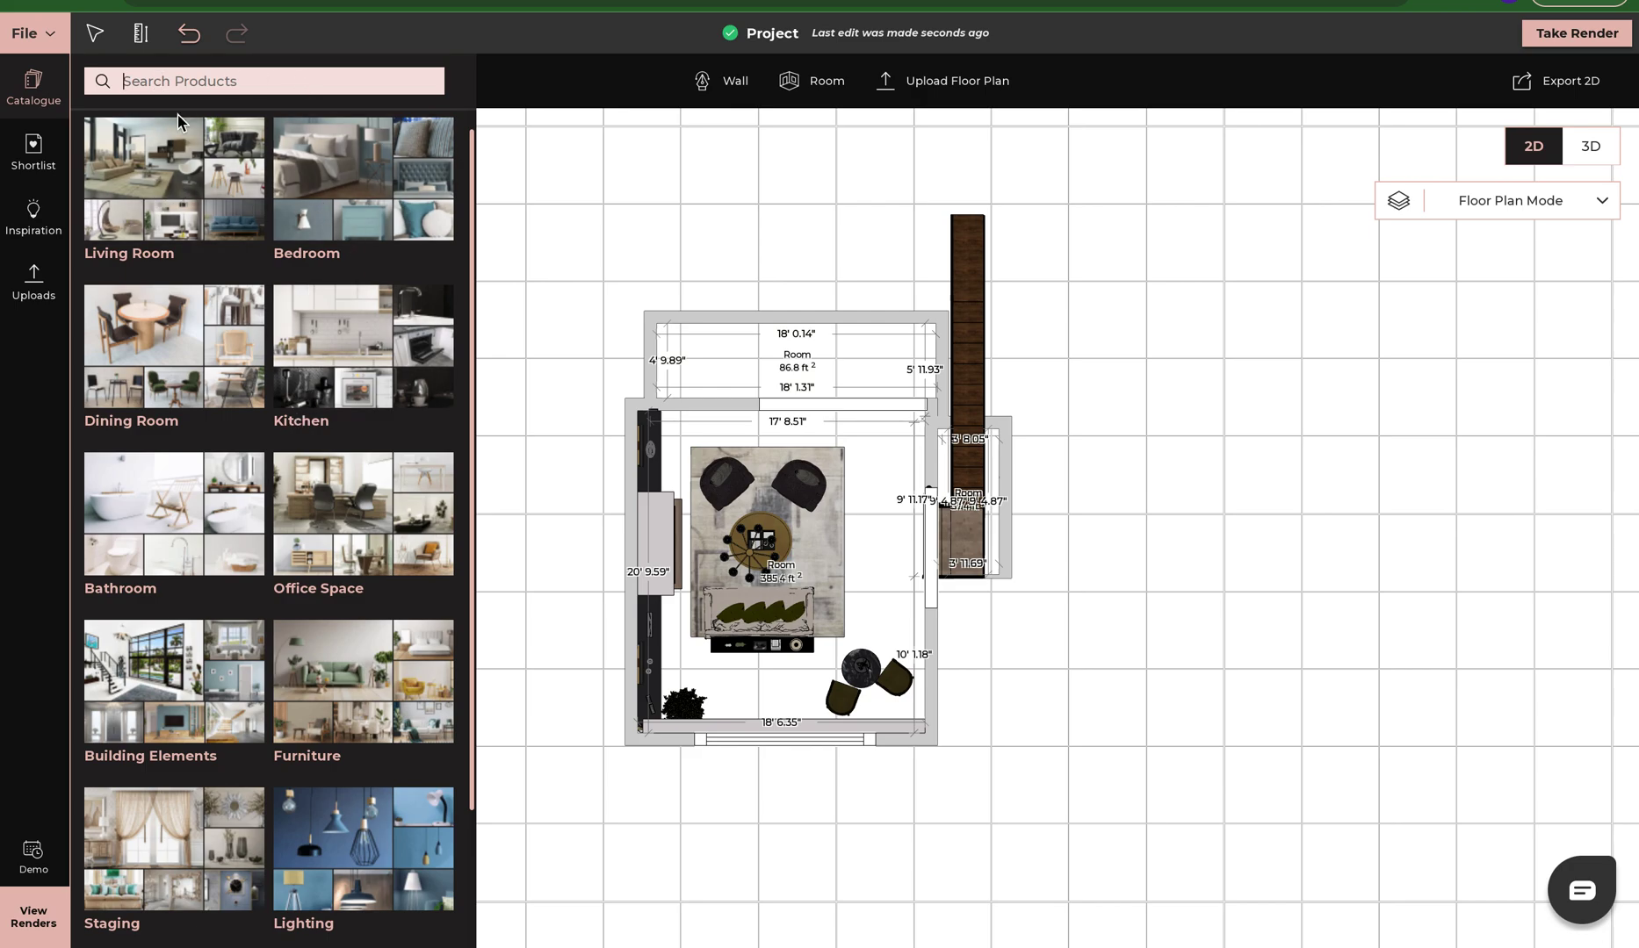
text(chair)
key(Return)
click(271, 151)
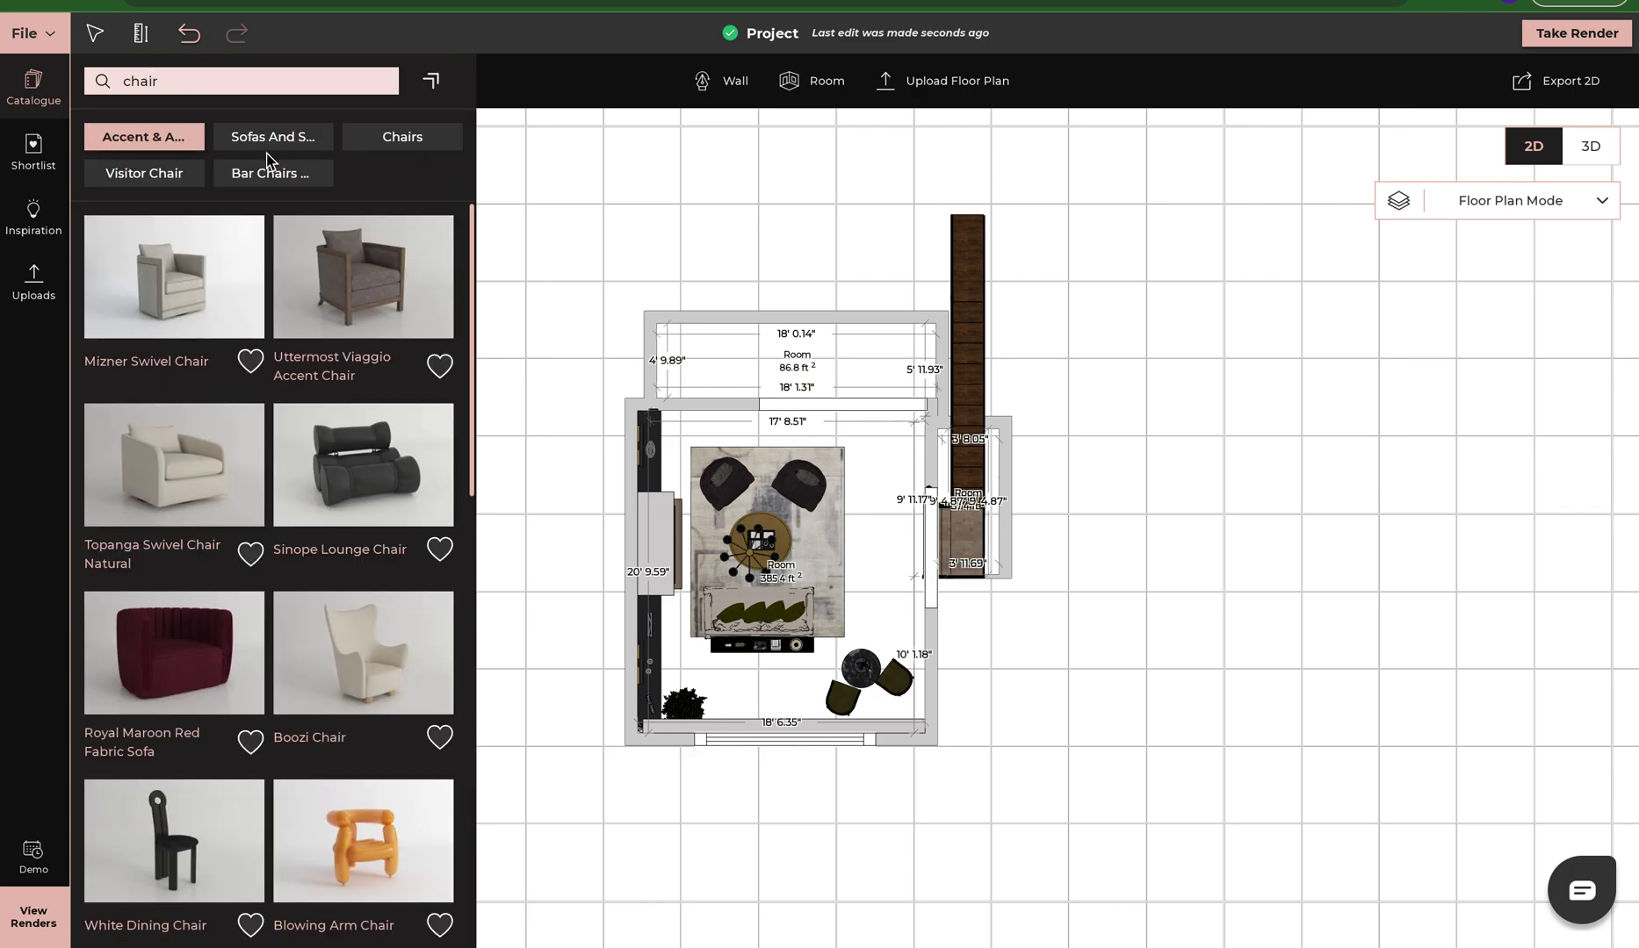
click(168, 287)
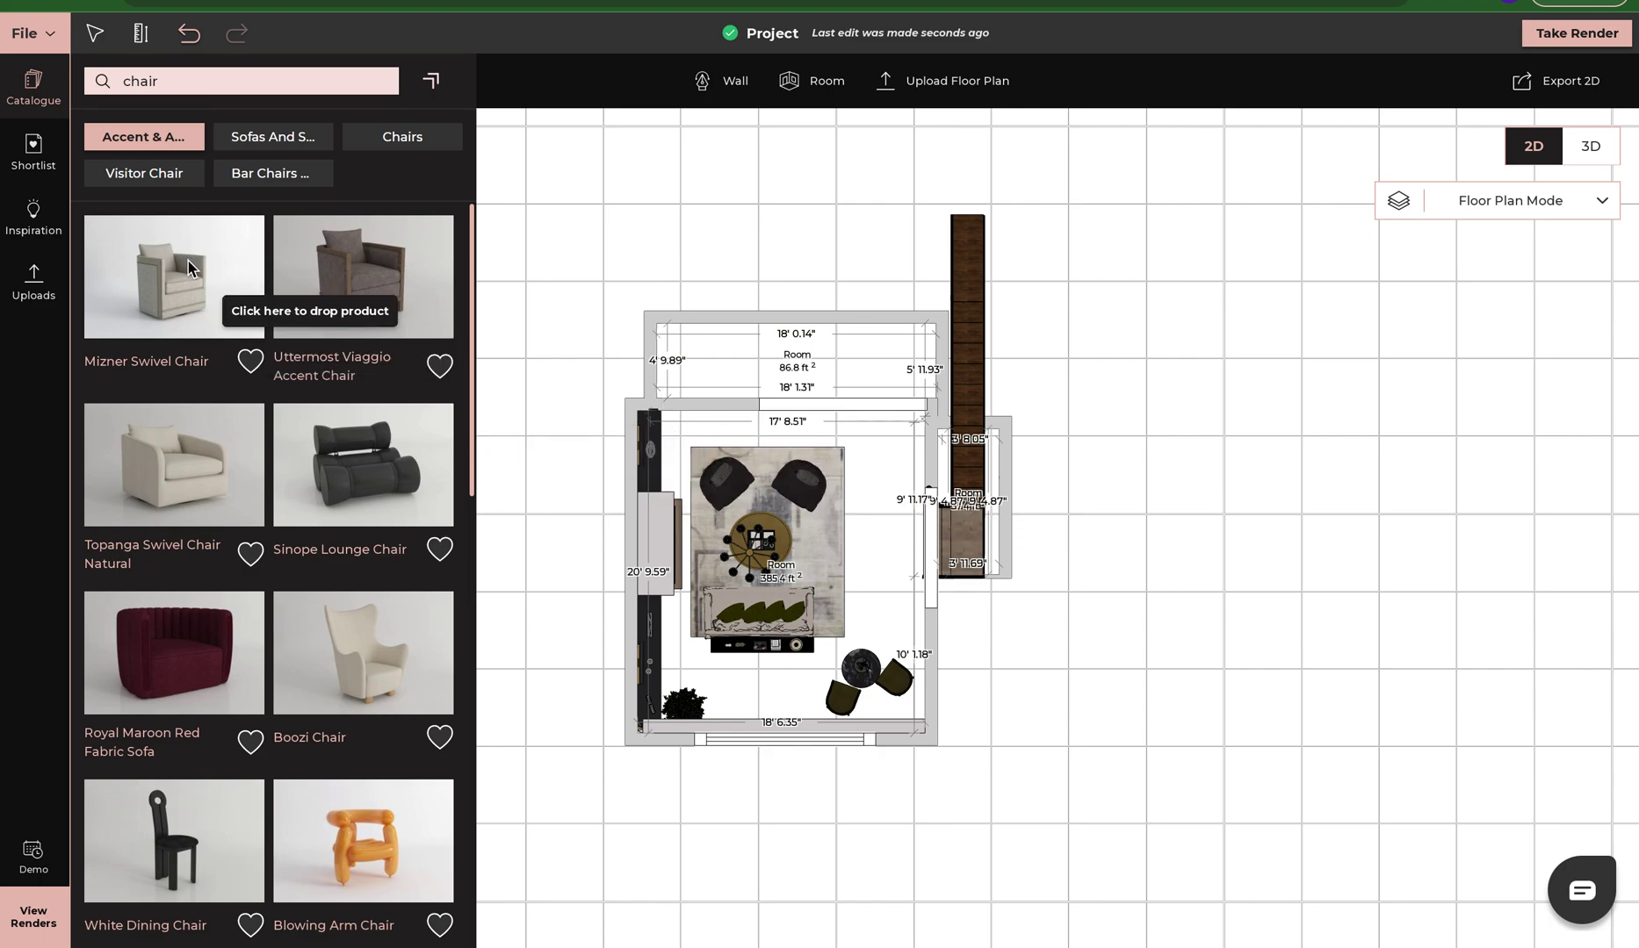
click(874, 449)
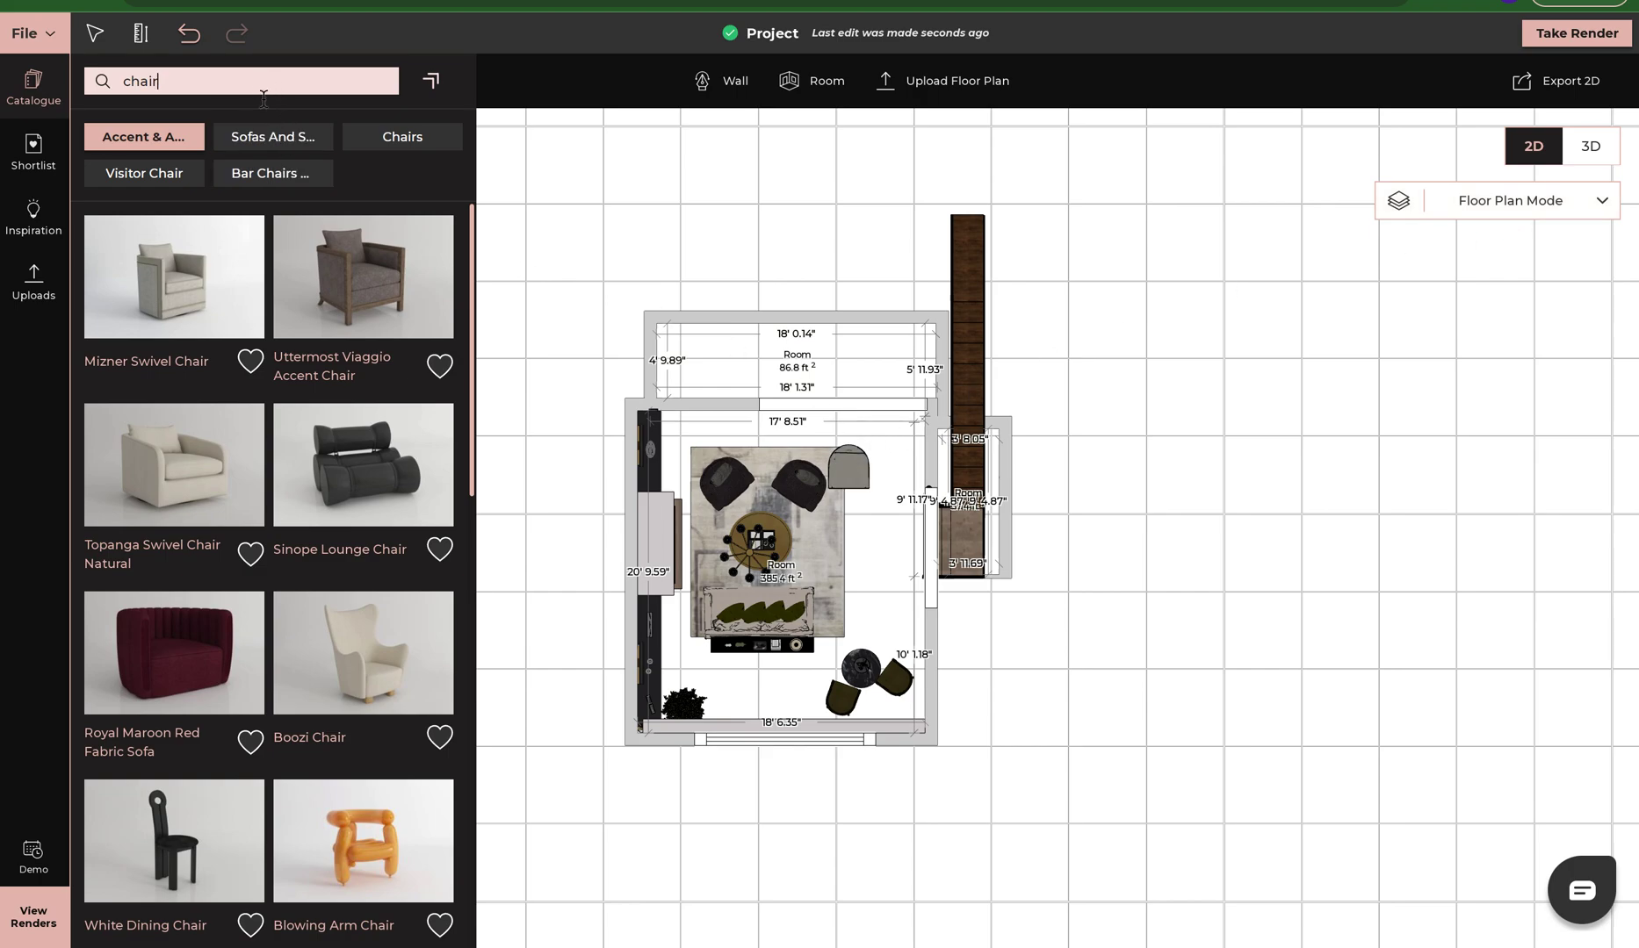
double_click(193, 82)
key(BackSpace)
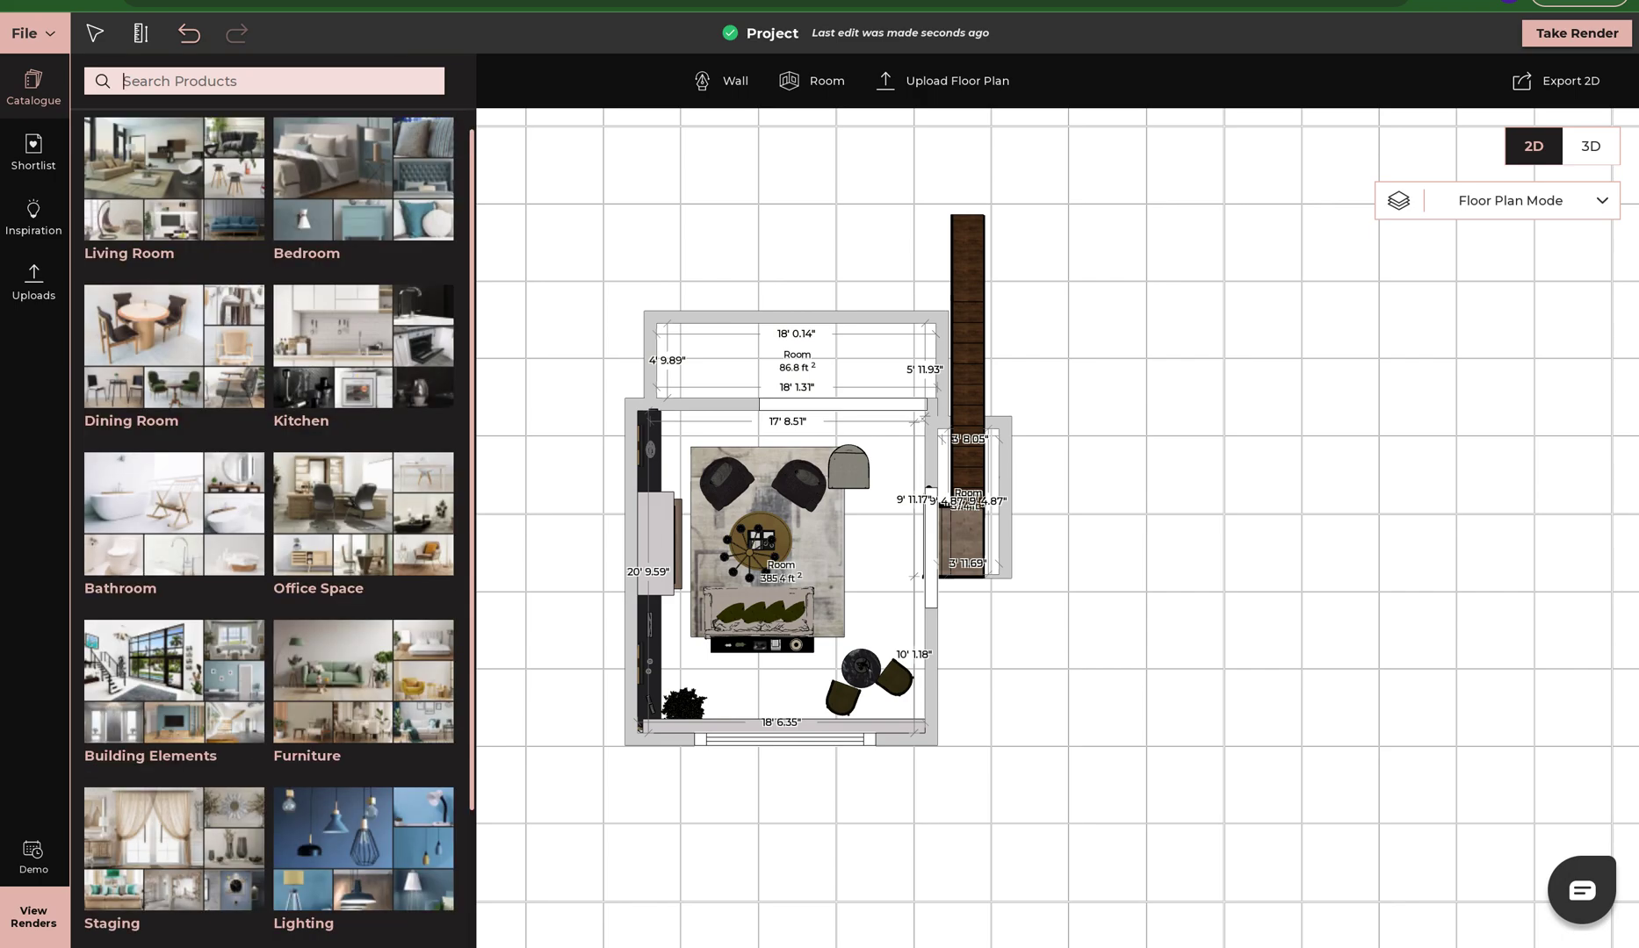
- Place a window from the 'window' catalogue search on the room's left wall
text(window)
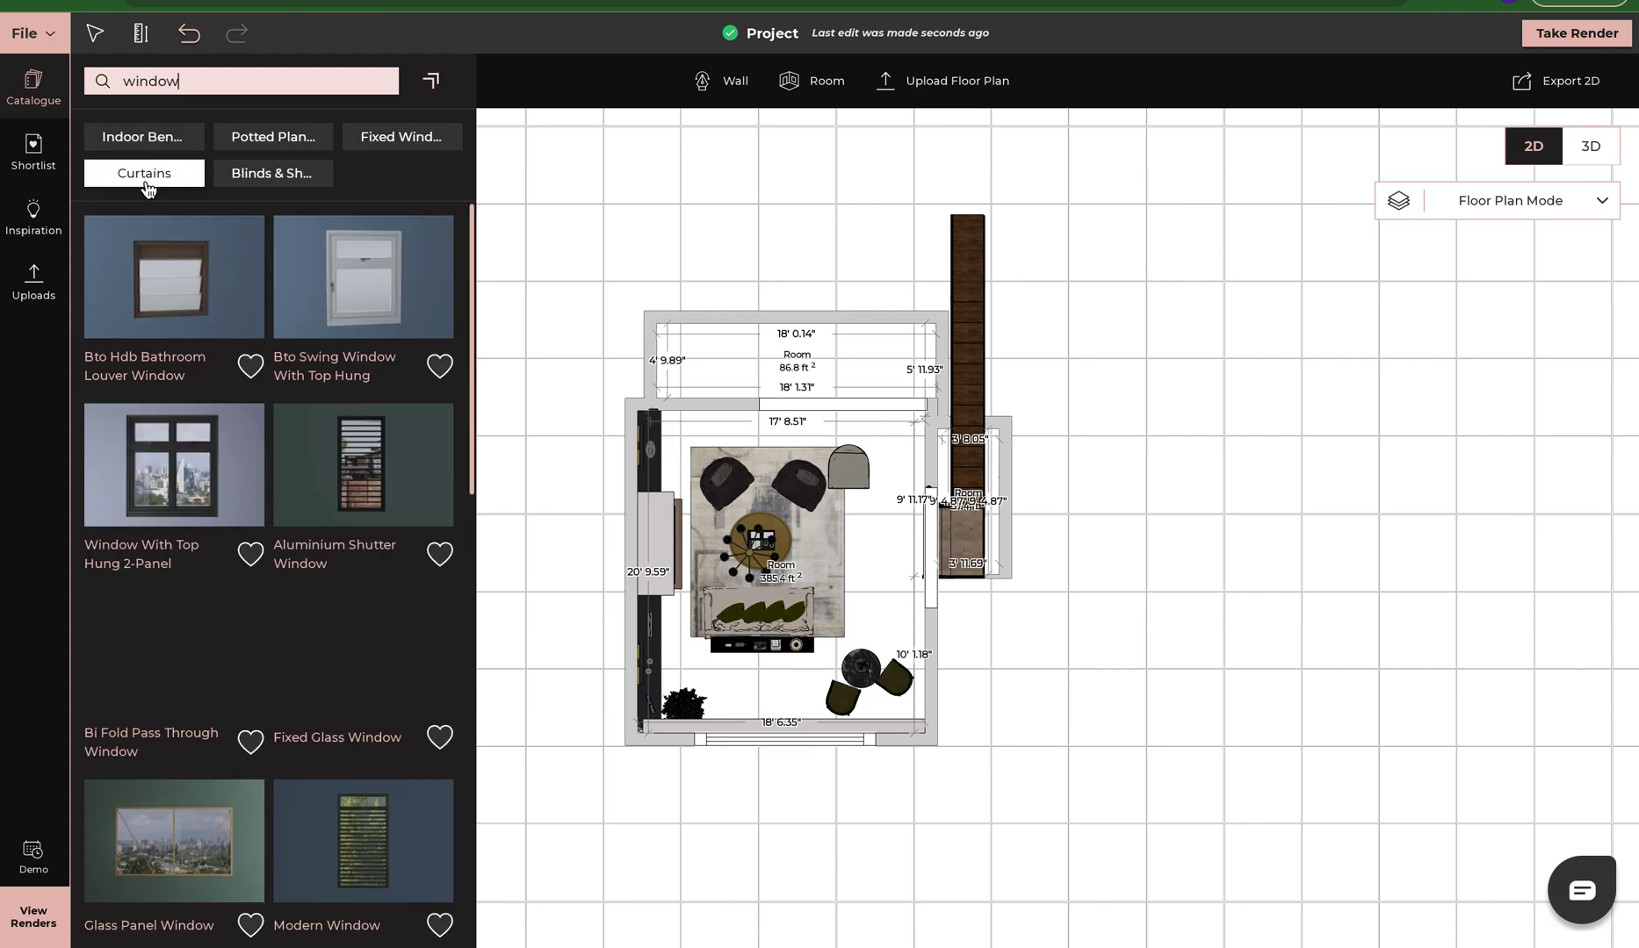
click(171, 470)
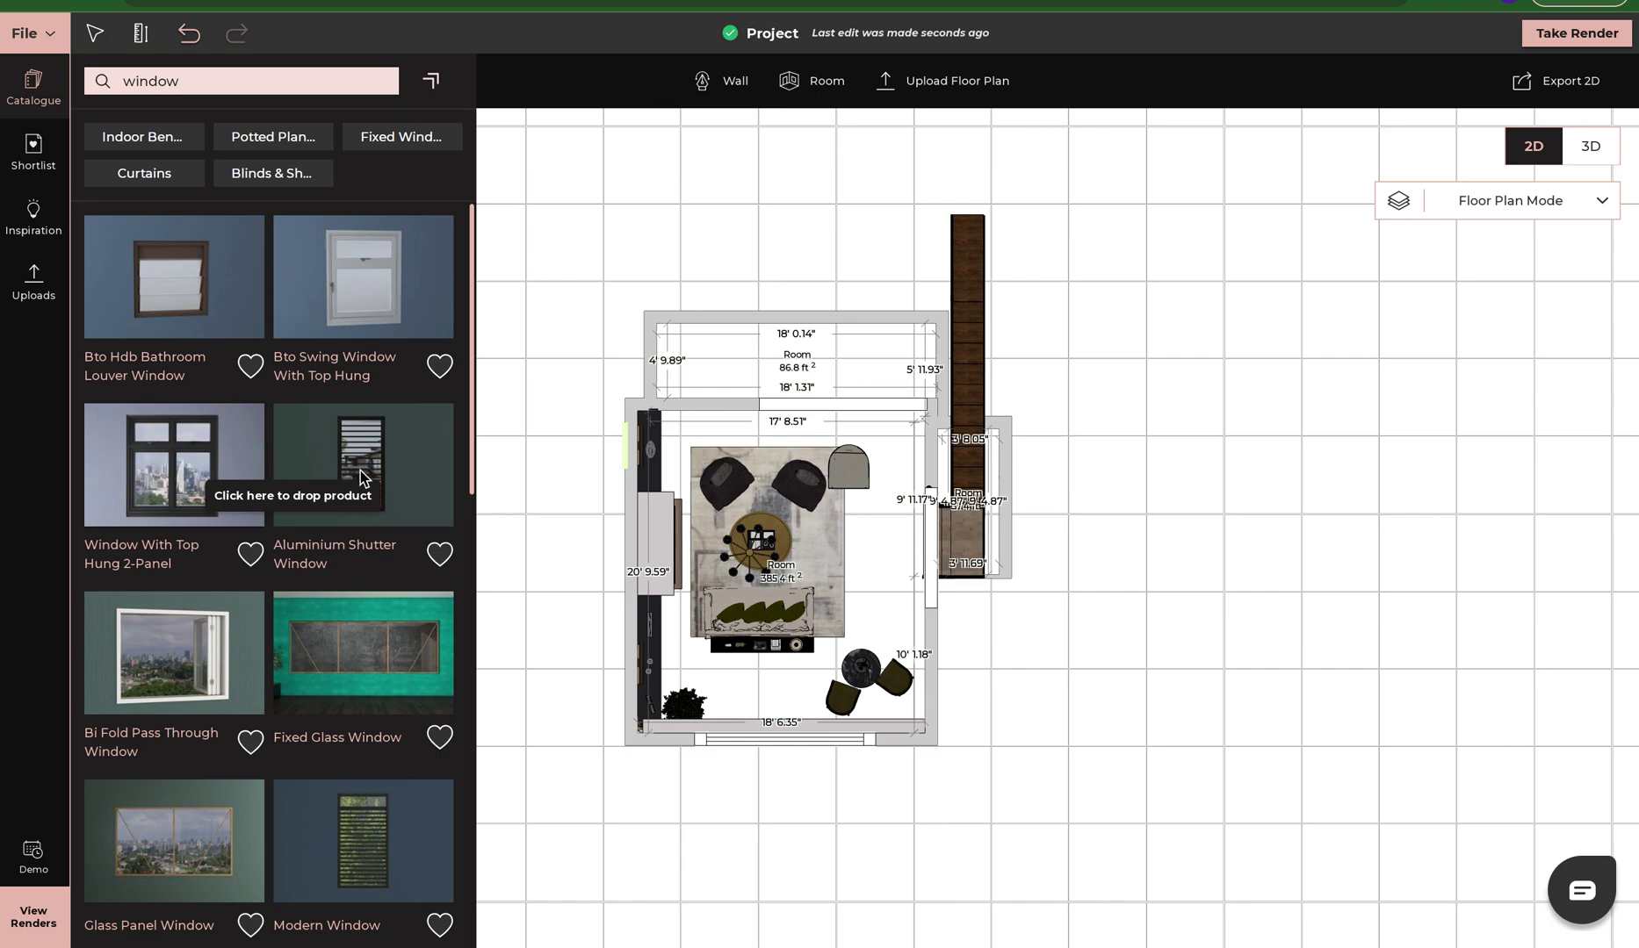
click(605, 471)
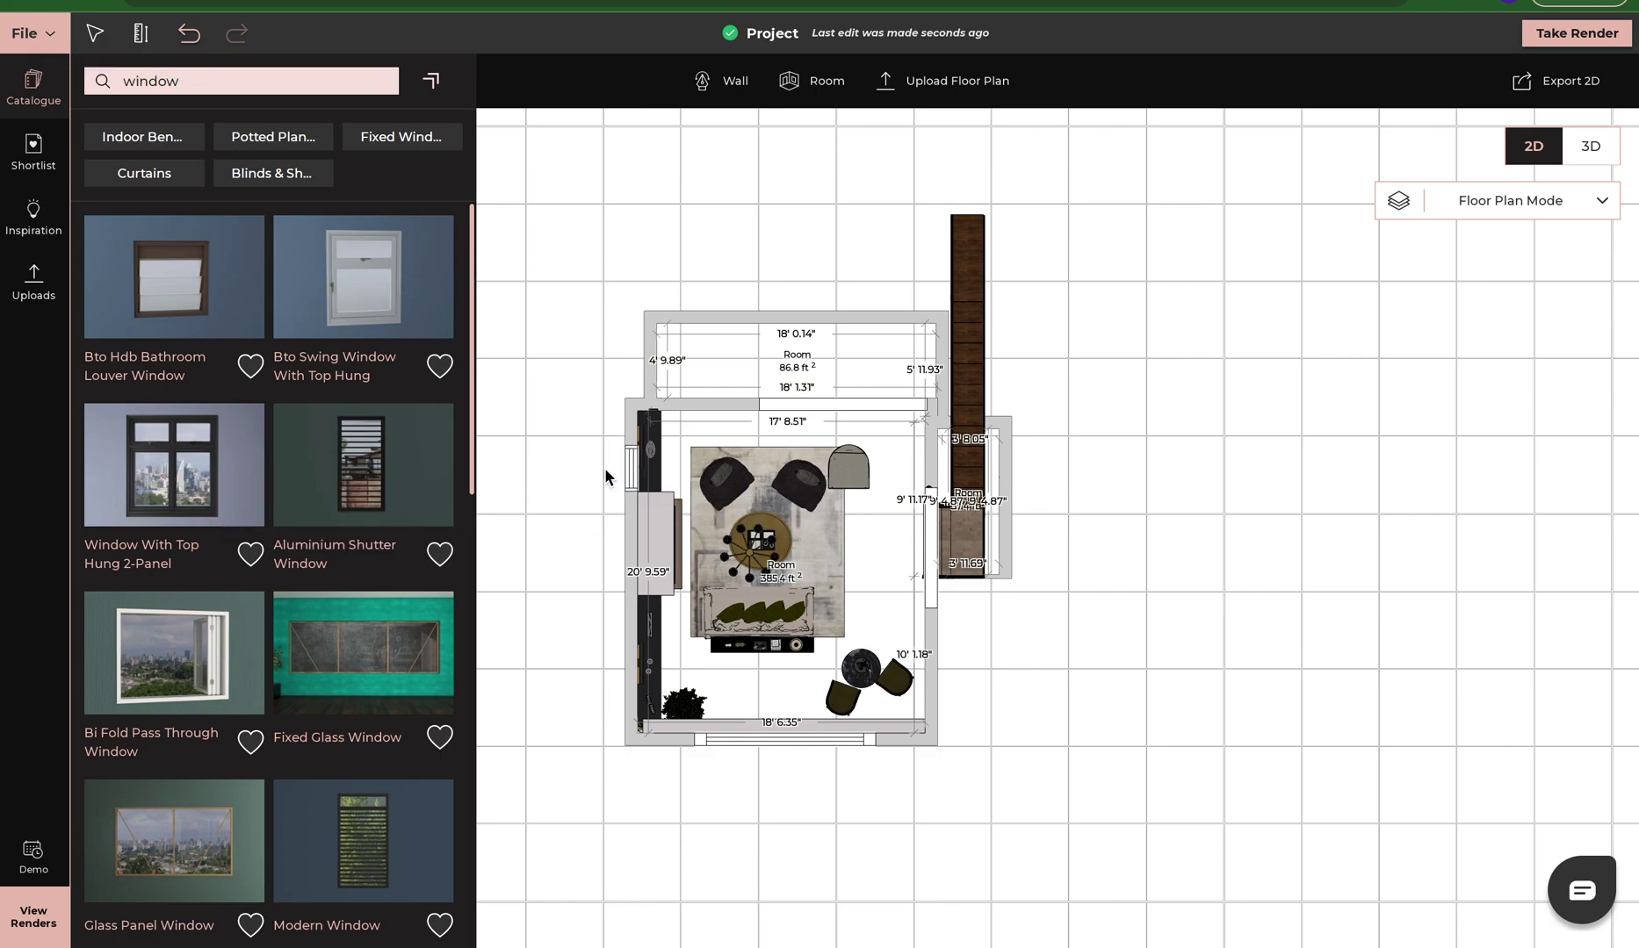
click(630, 479)
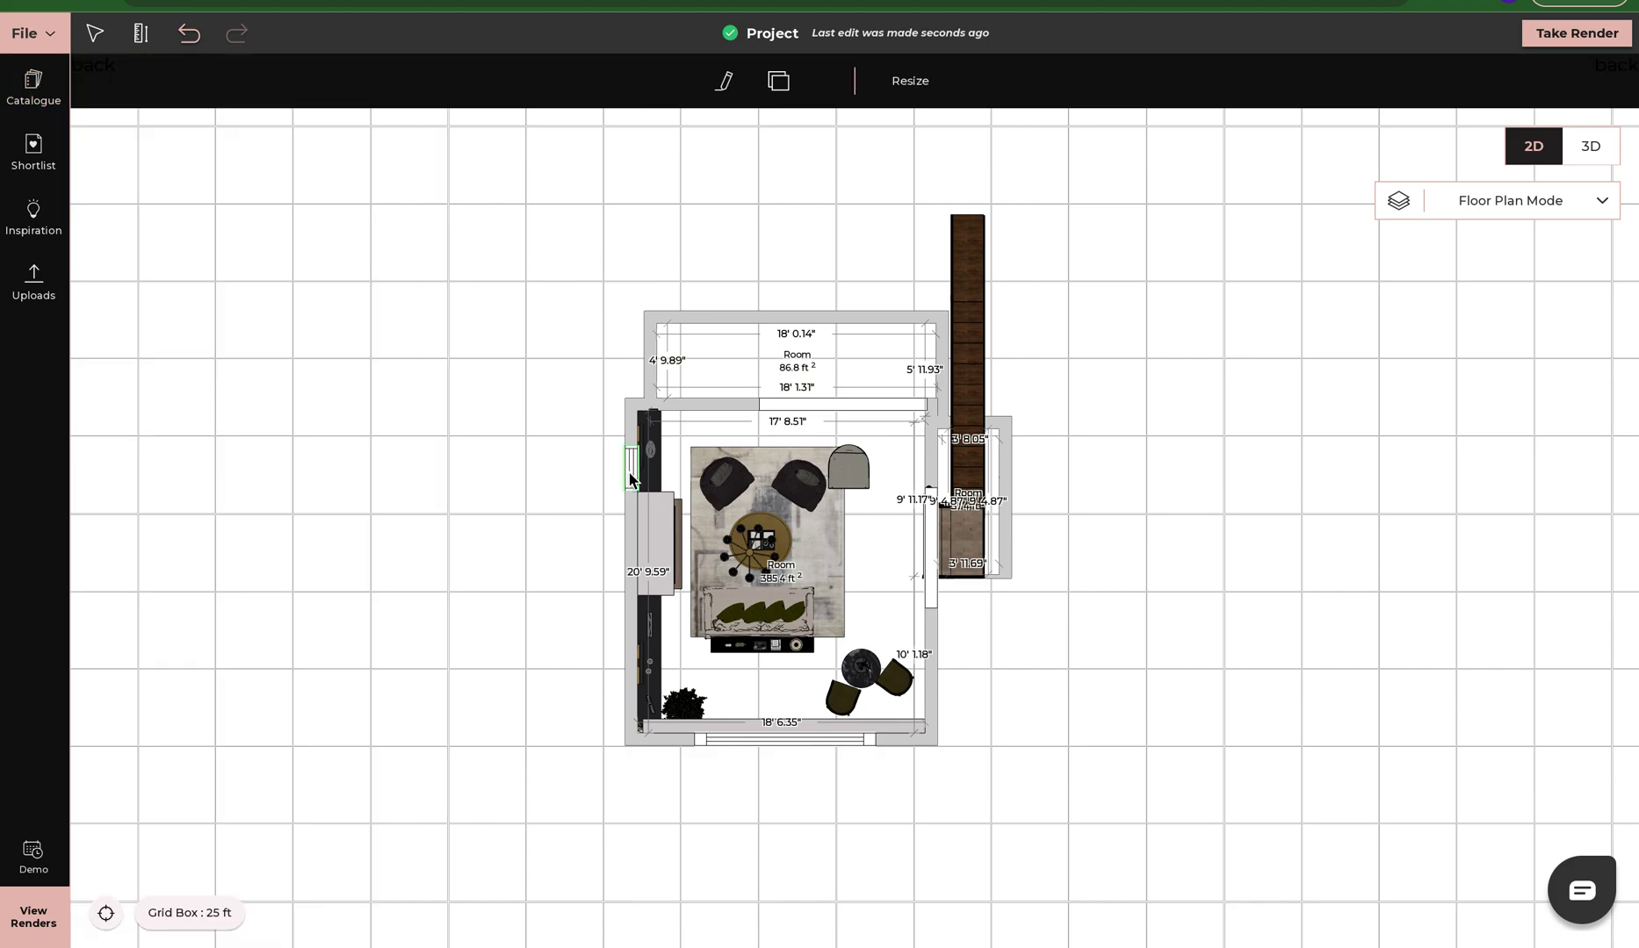
- Delete the grey Mizner Swivel Chair from the plan
click(830, 530)
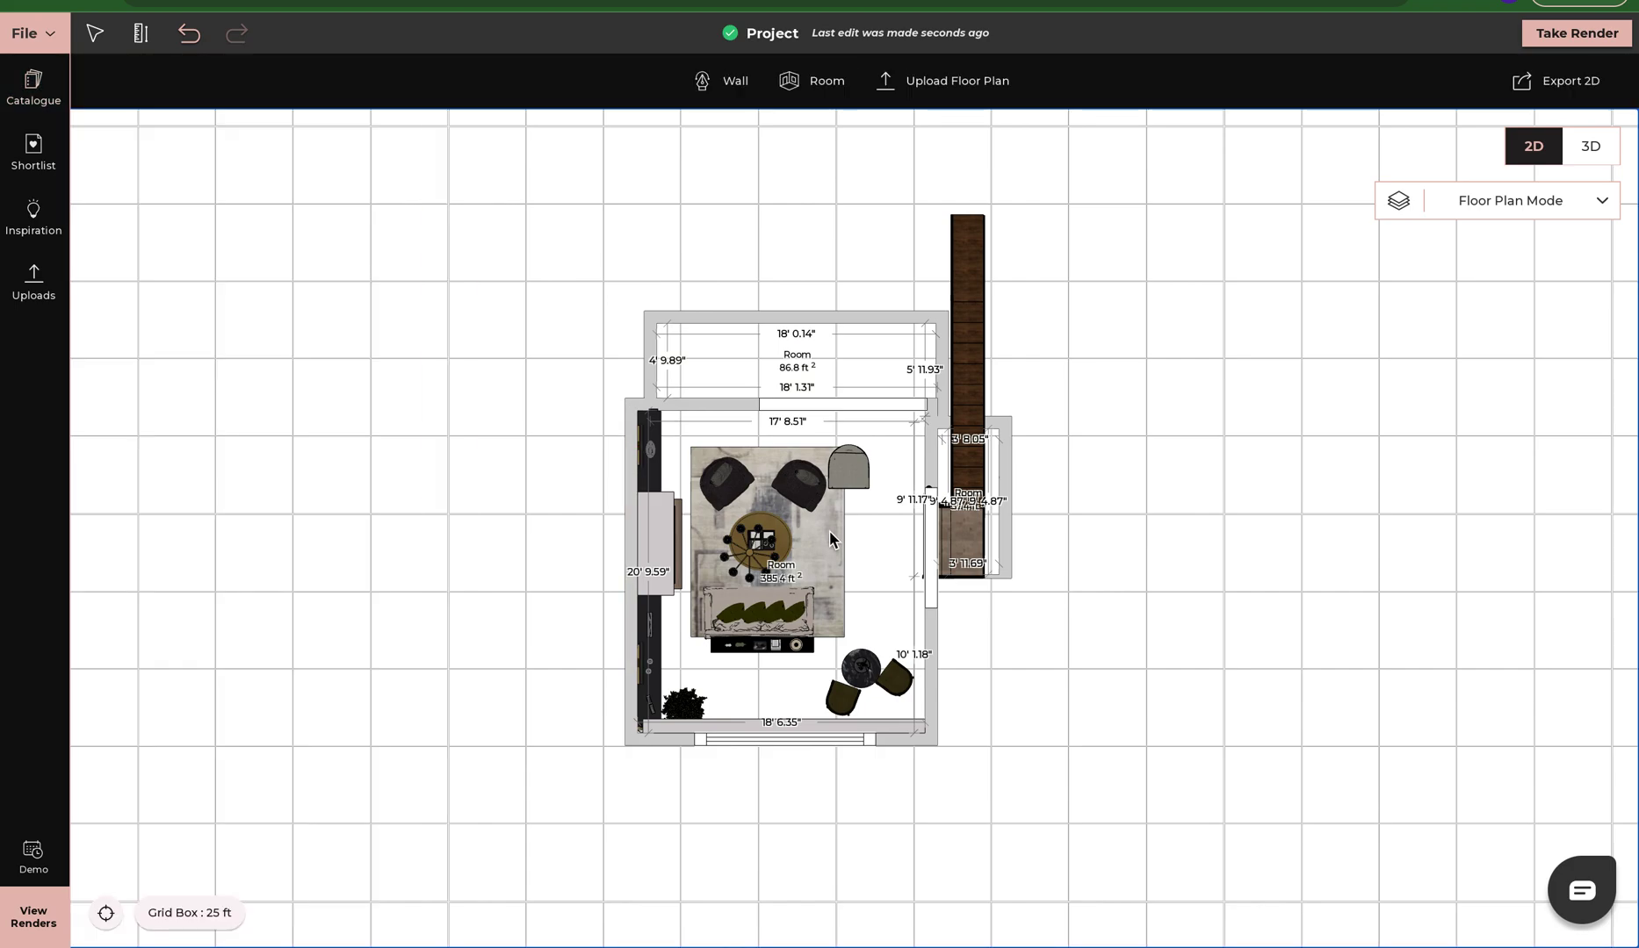
click(843, 481)
key(Delete)
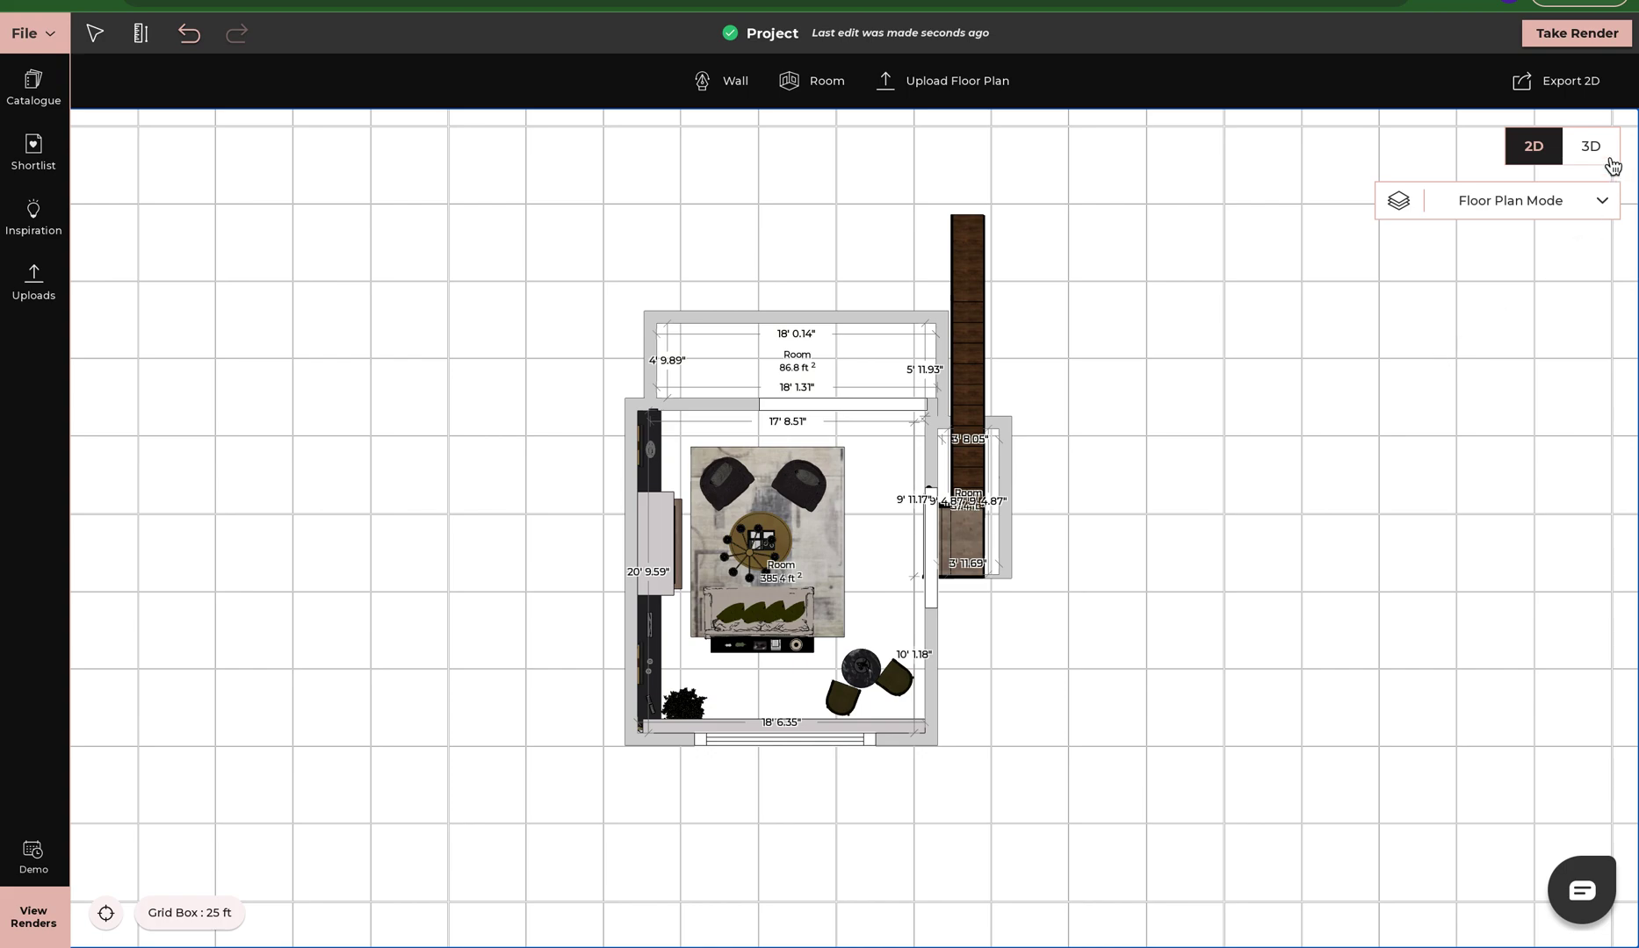
- In Ceiling Plan Mode, place a Recessed Ceiling Light from 'recessed lights' near the central chandelier
click(1539, 211)
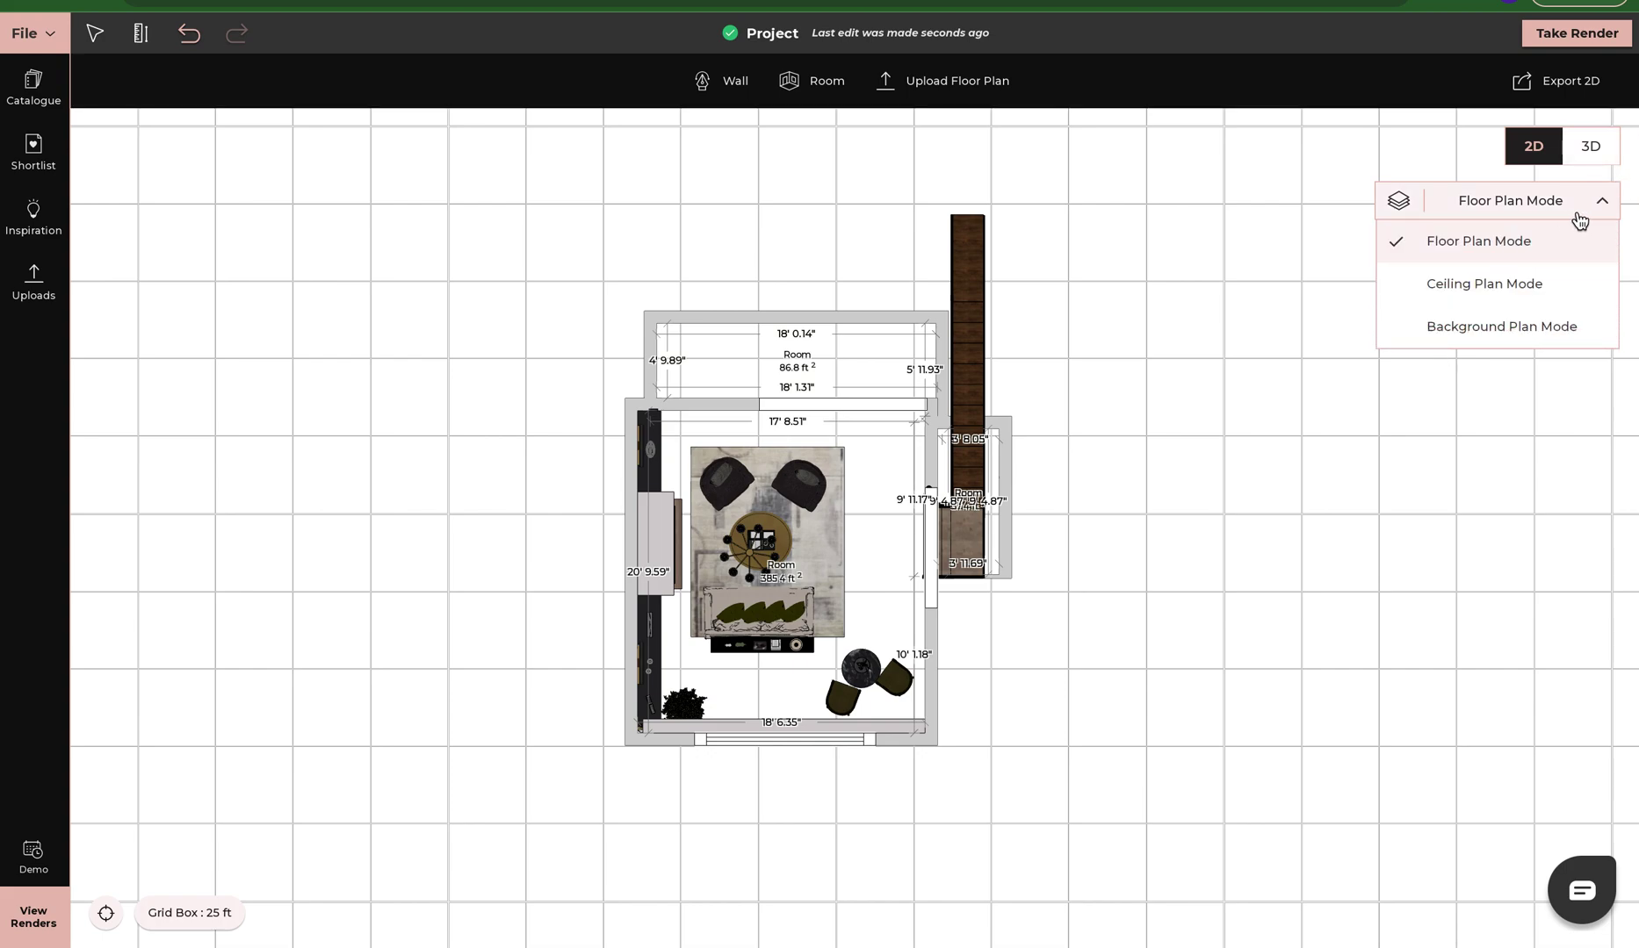
click(1477, 294)
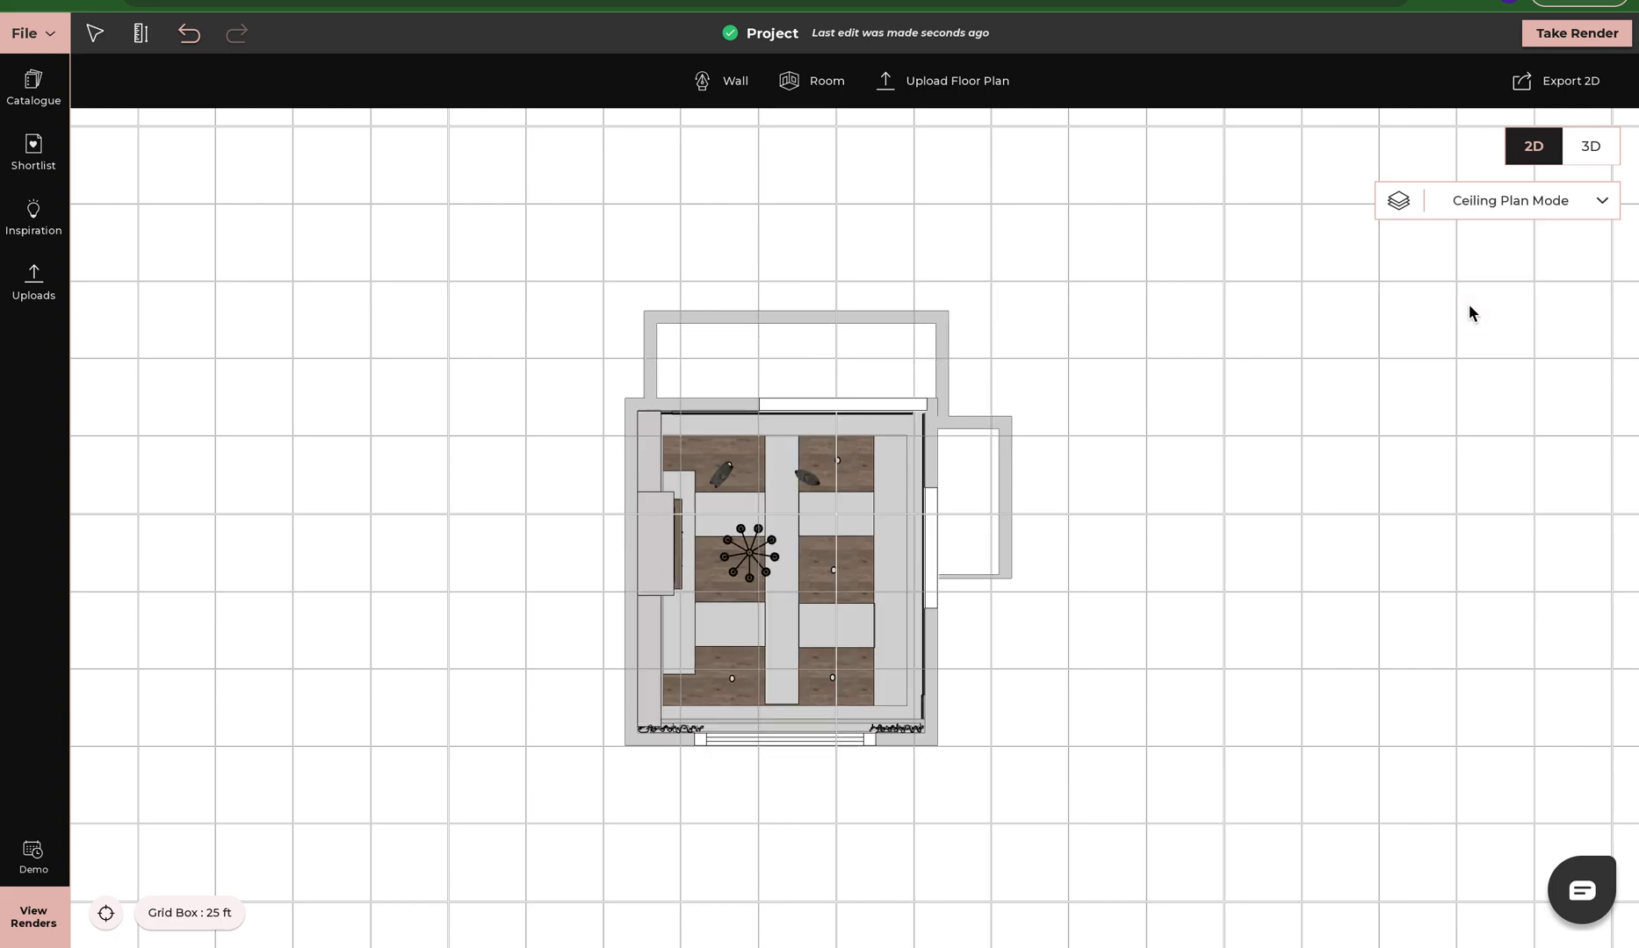
click(5, 90)
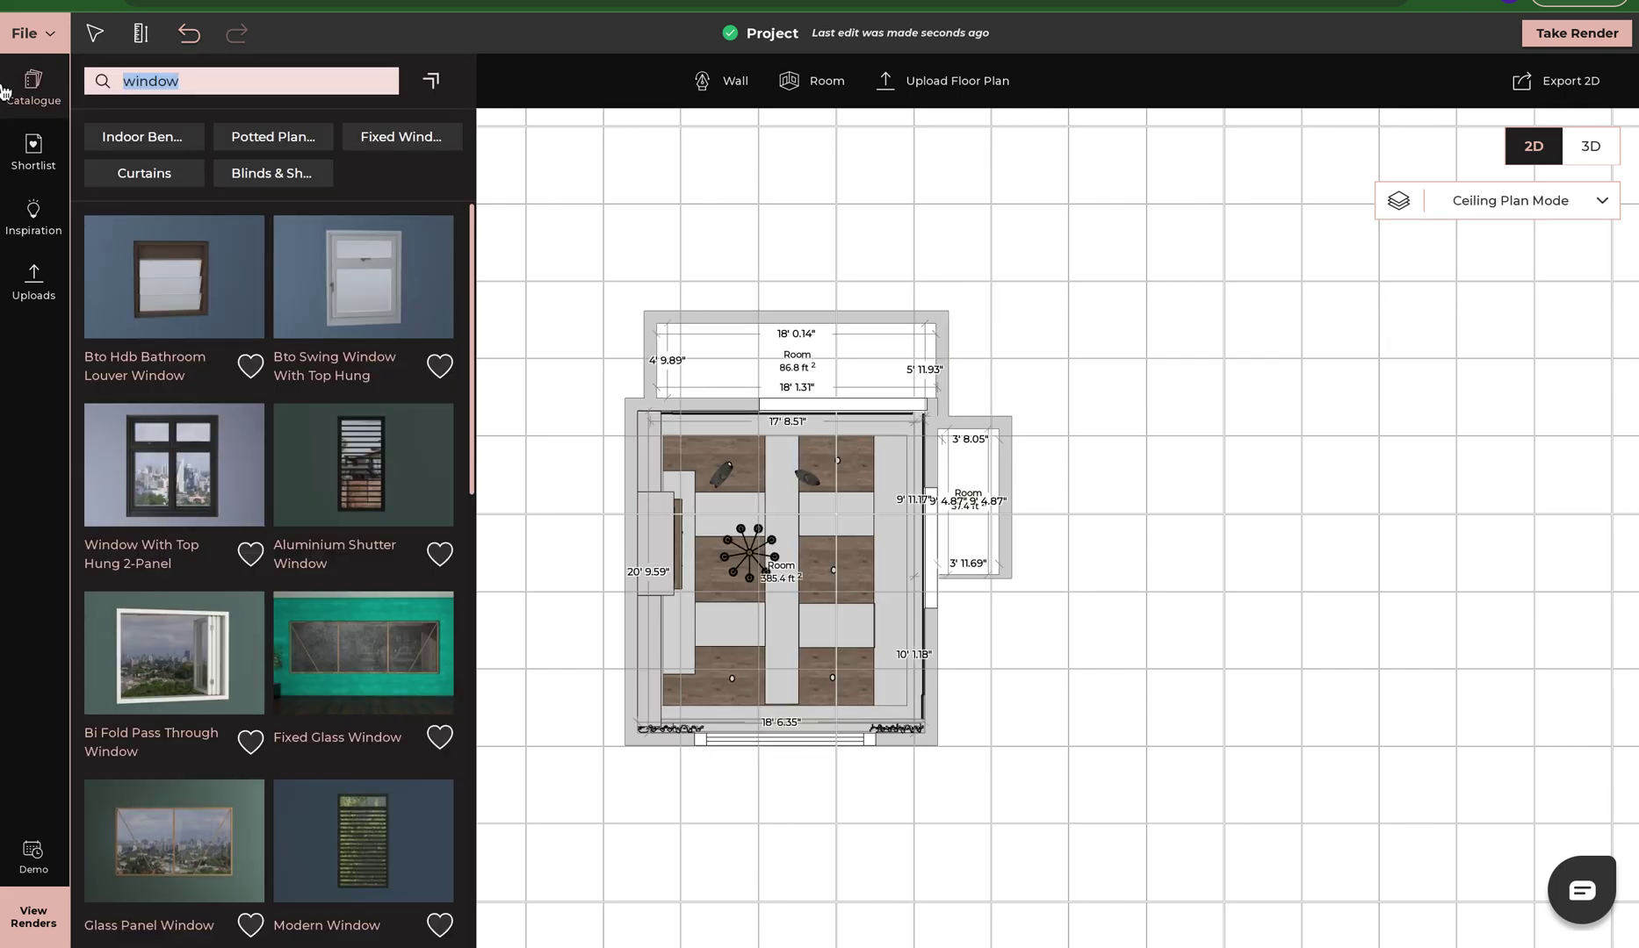
text(recessed lights)
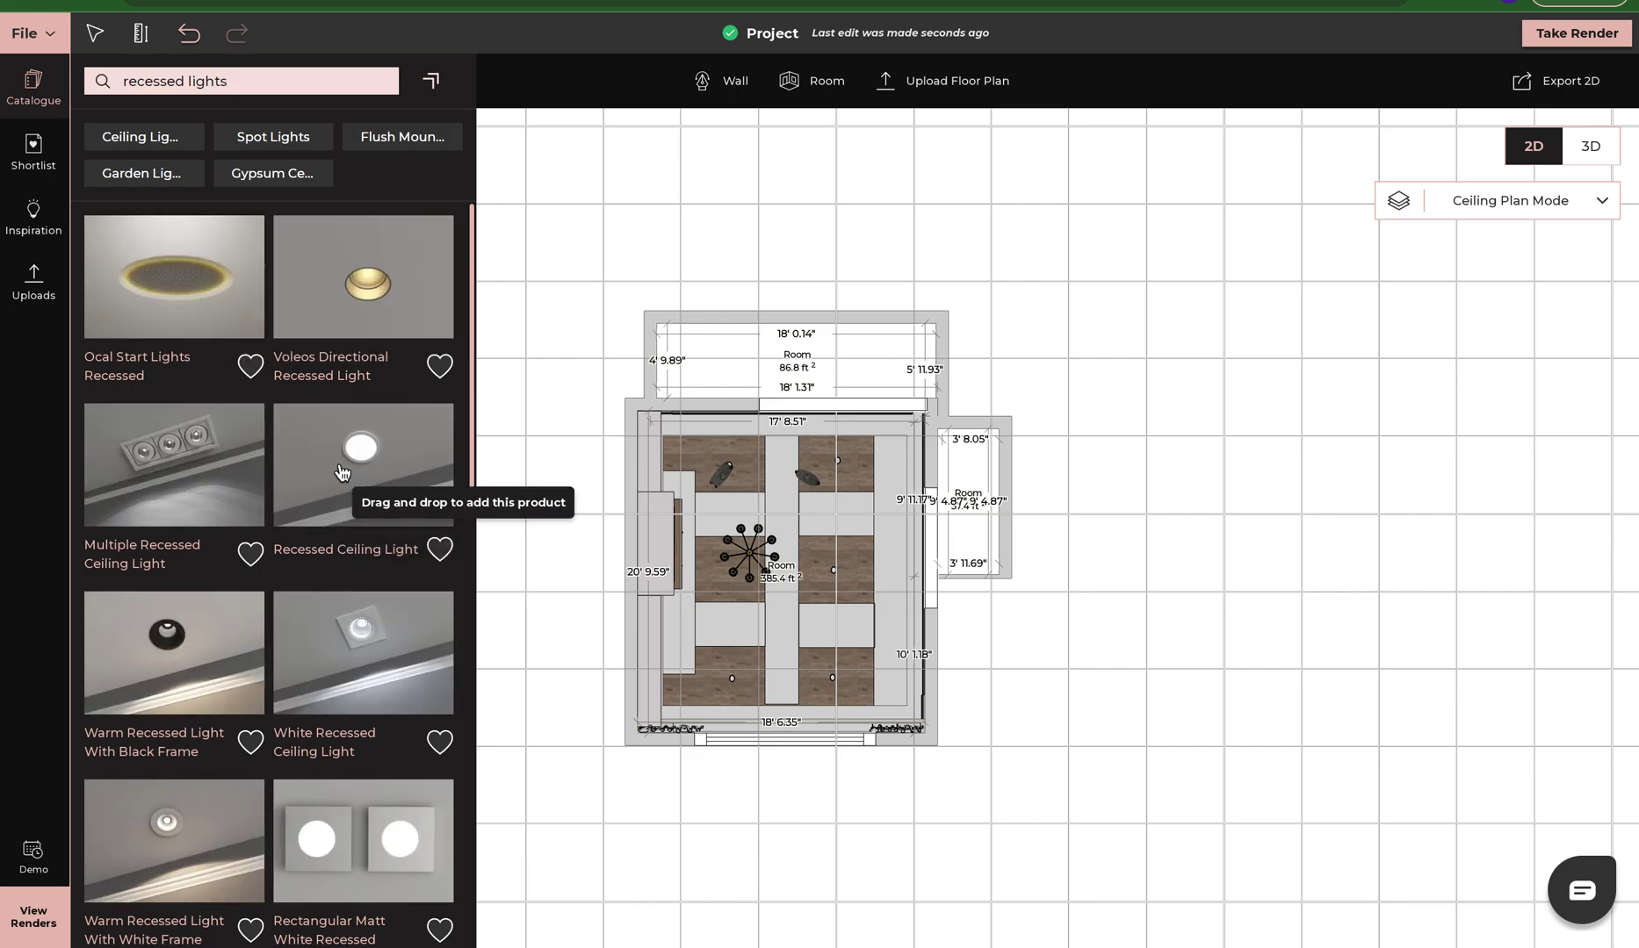
drag(351, 466, 703, 551)
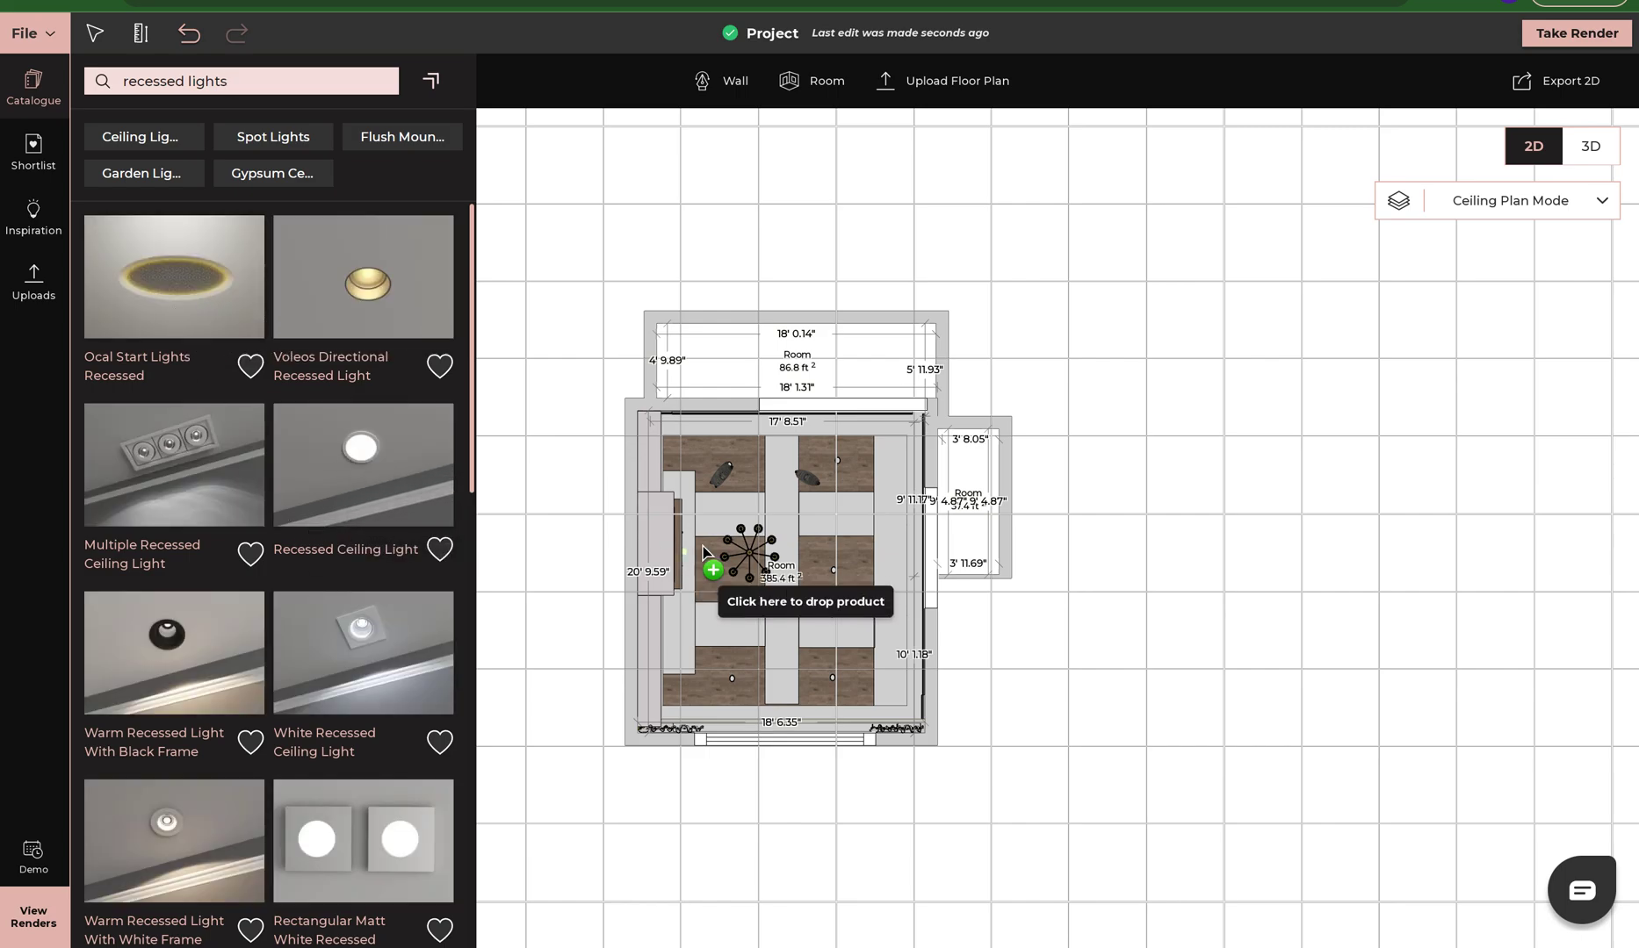
click(759, 520)
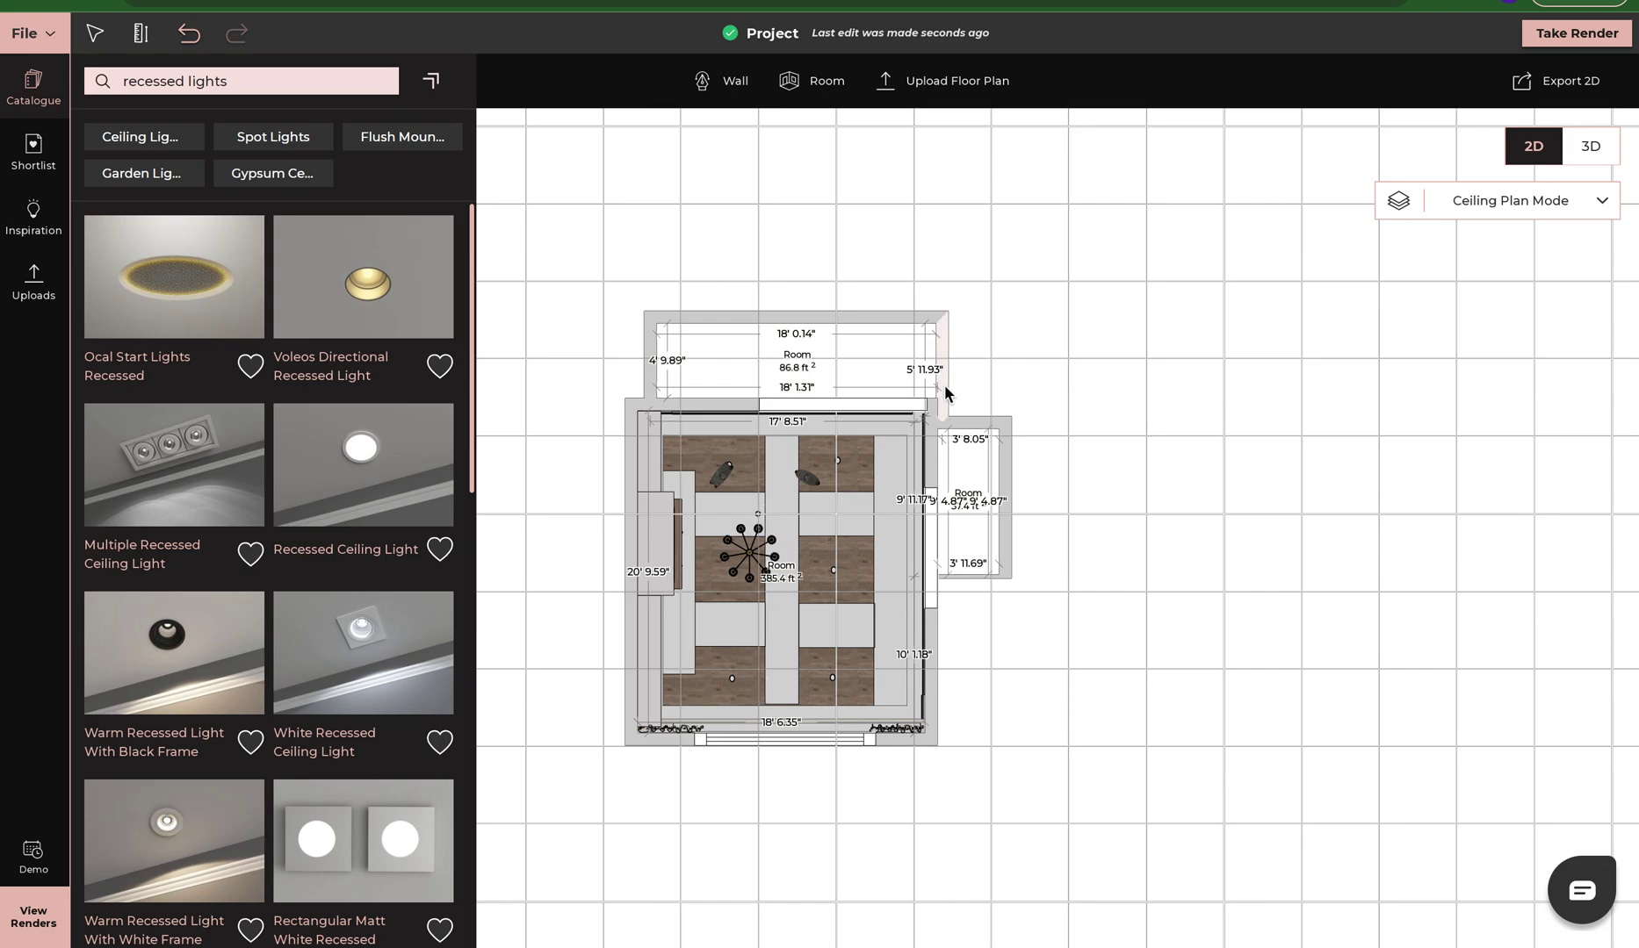
click(759, 516)
key(Escape)
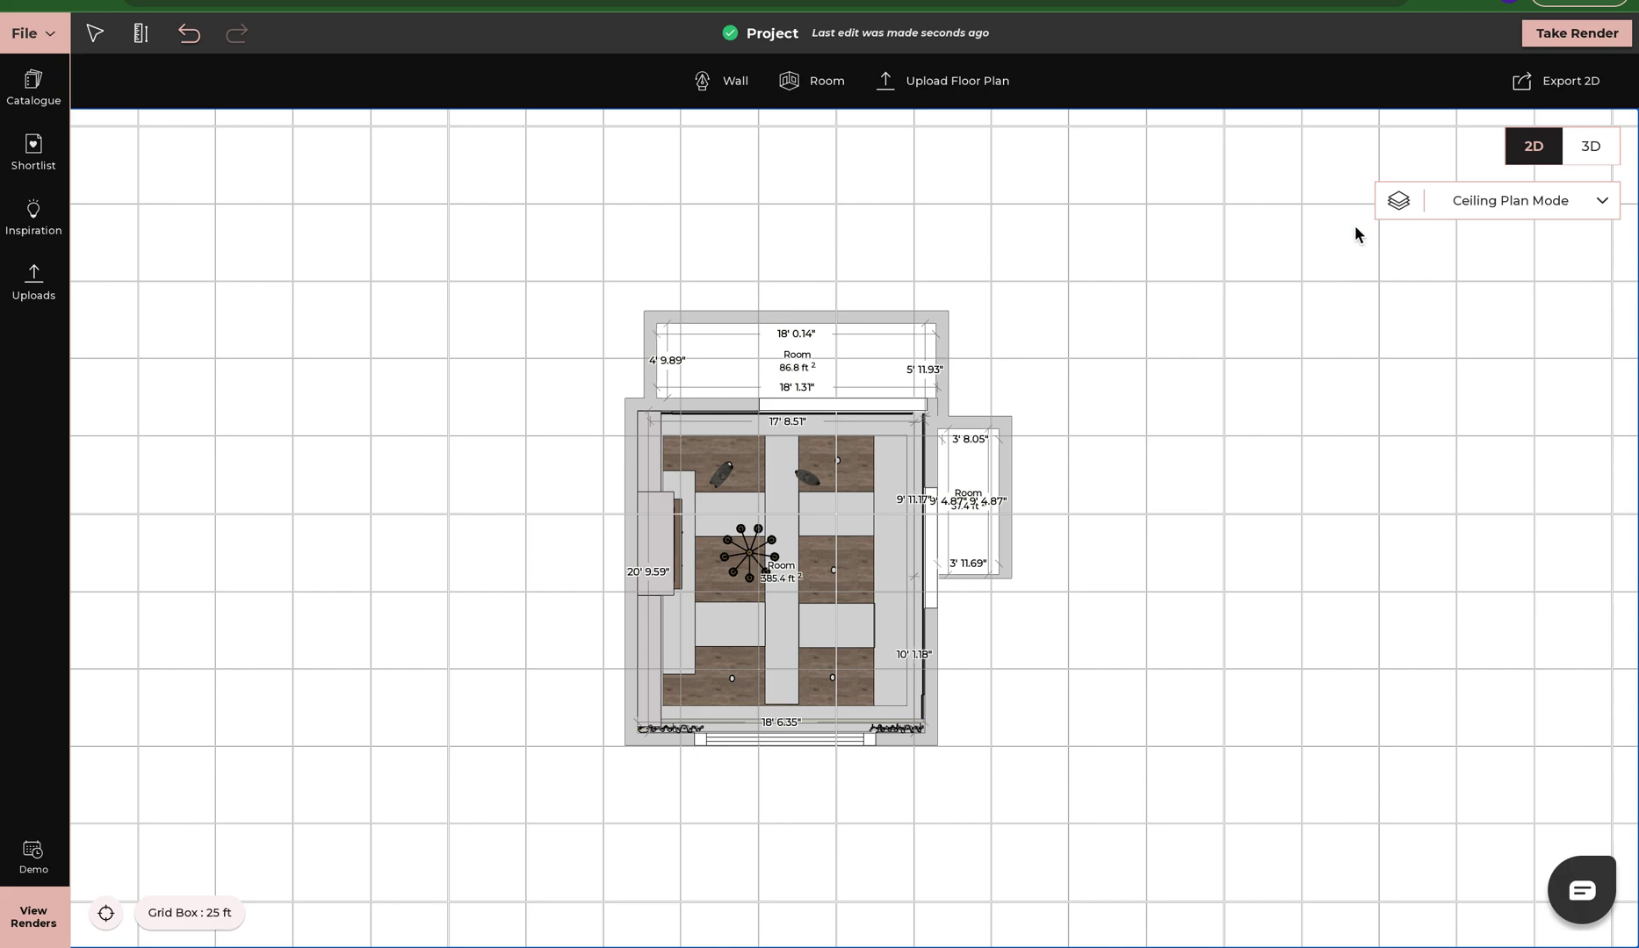
- Switch to the 3D view of the living room
click(1612, 153)
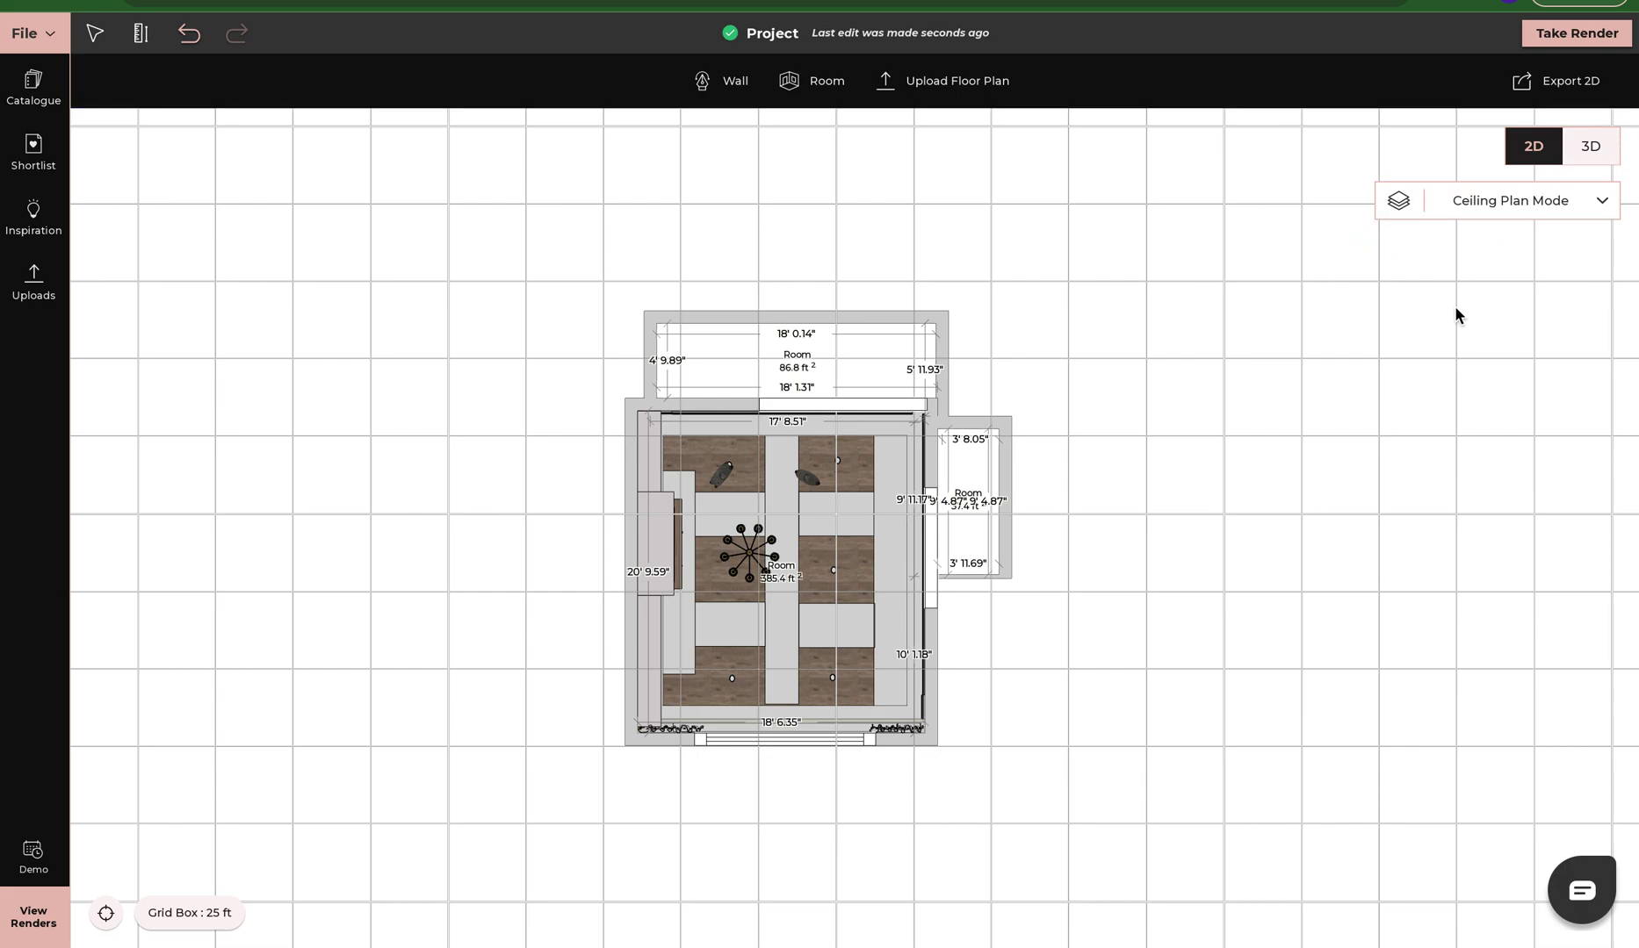
scroll(1248, 404, up, 5)
scroll(1244, 576, down, 5)
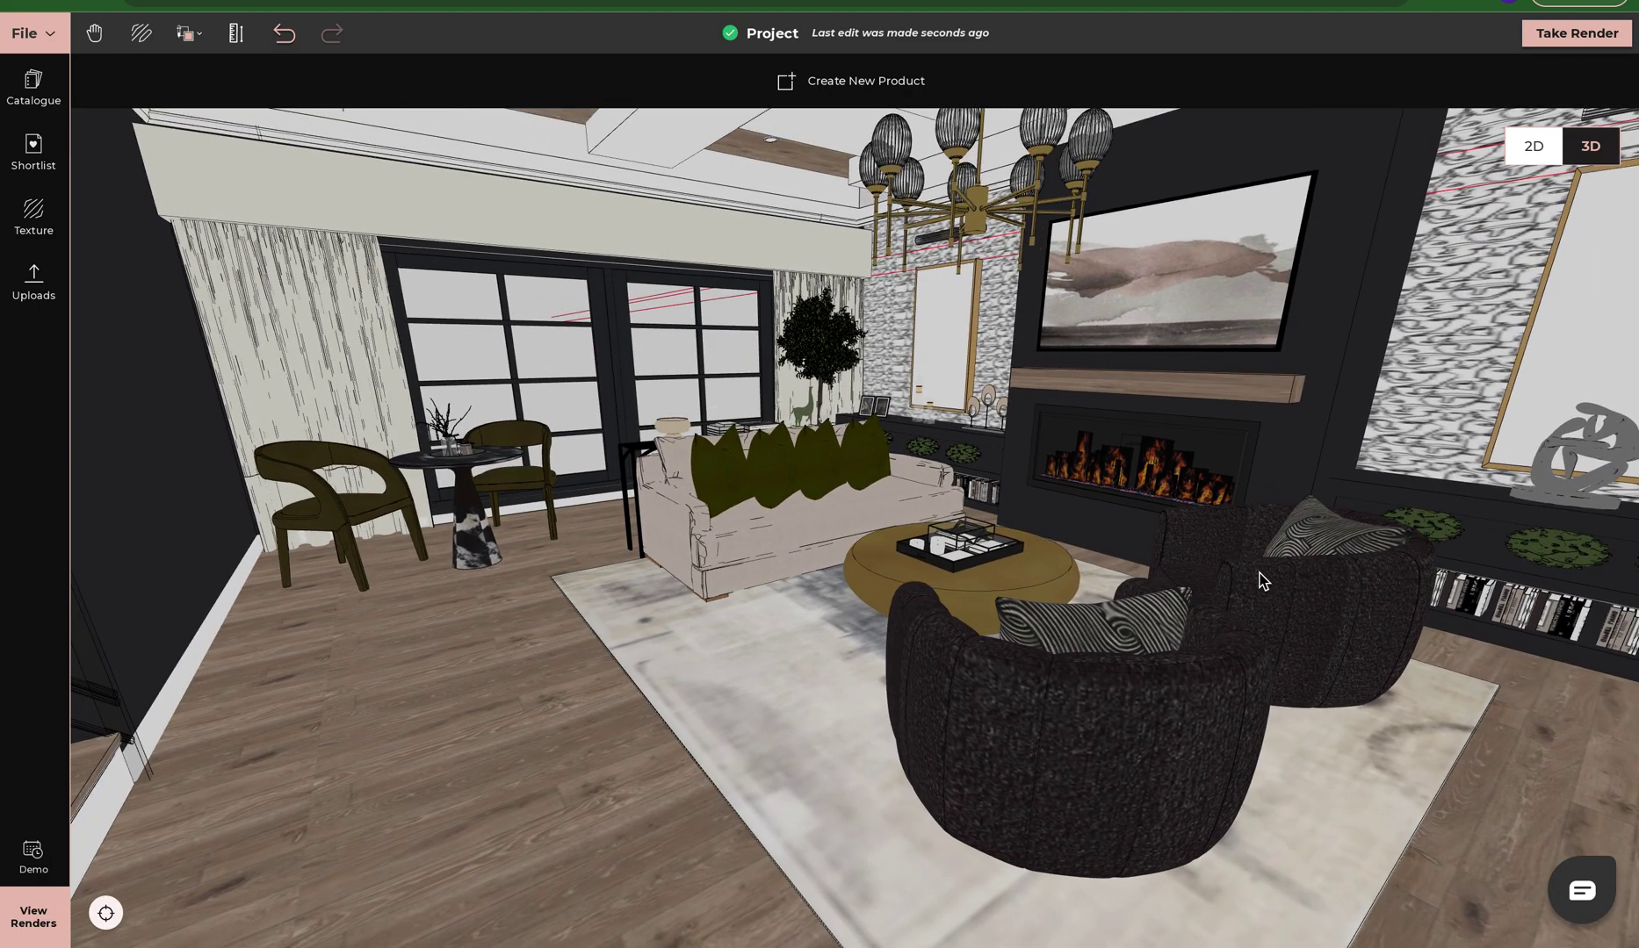
- Search the catalogue for 'chair' and filter to the Accent & Armchairs chip
click(60, 99)
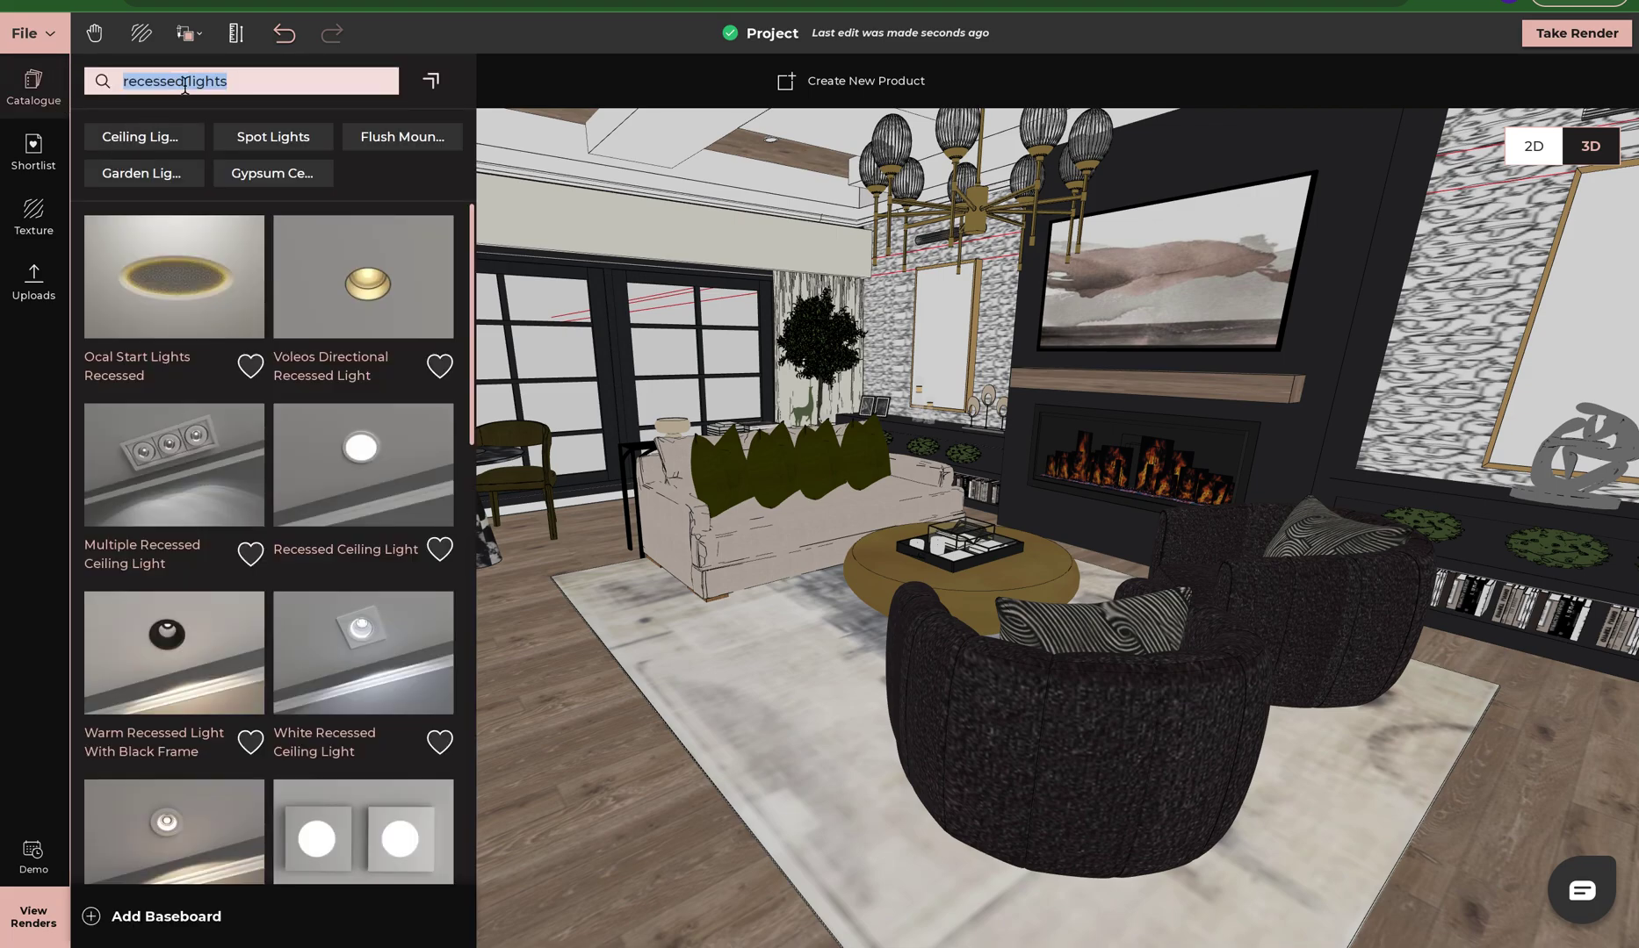
key(BackSpace)
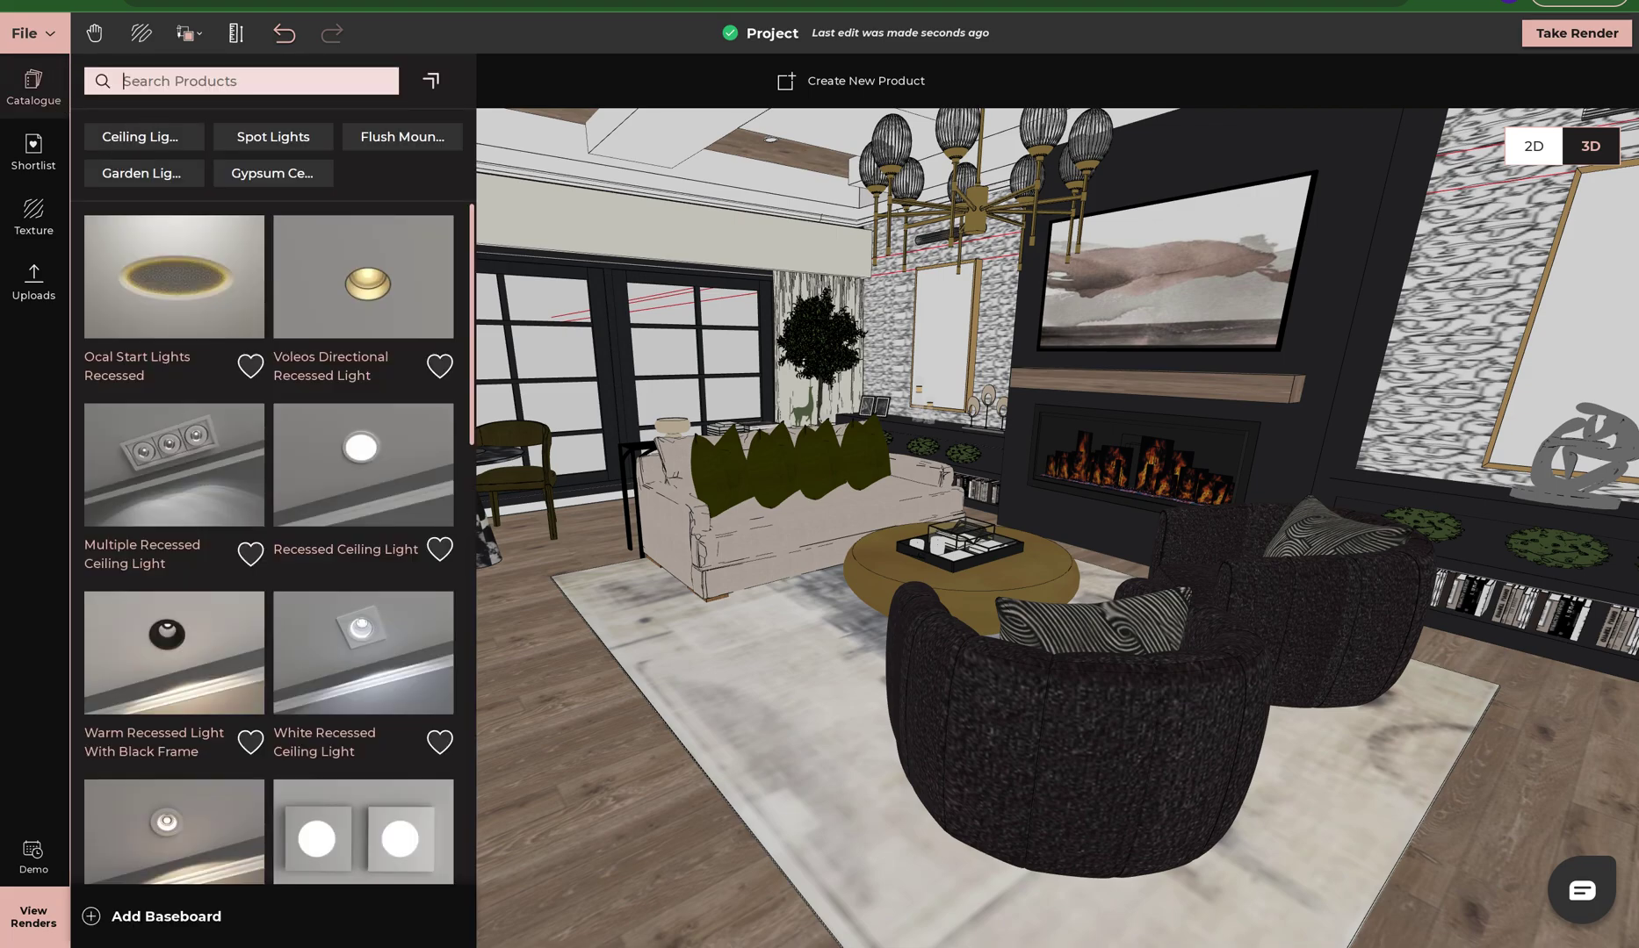
text(chair)
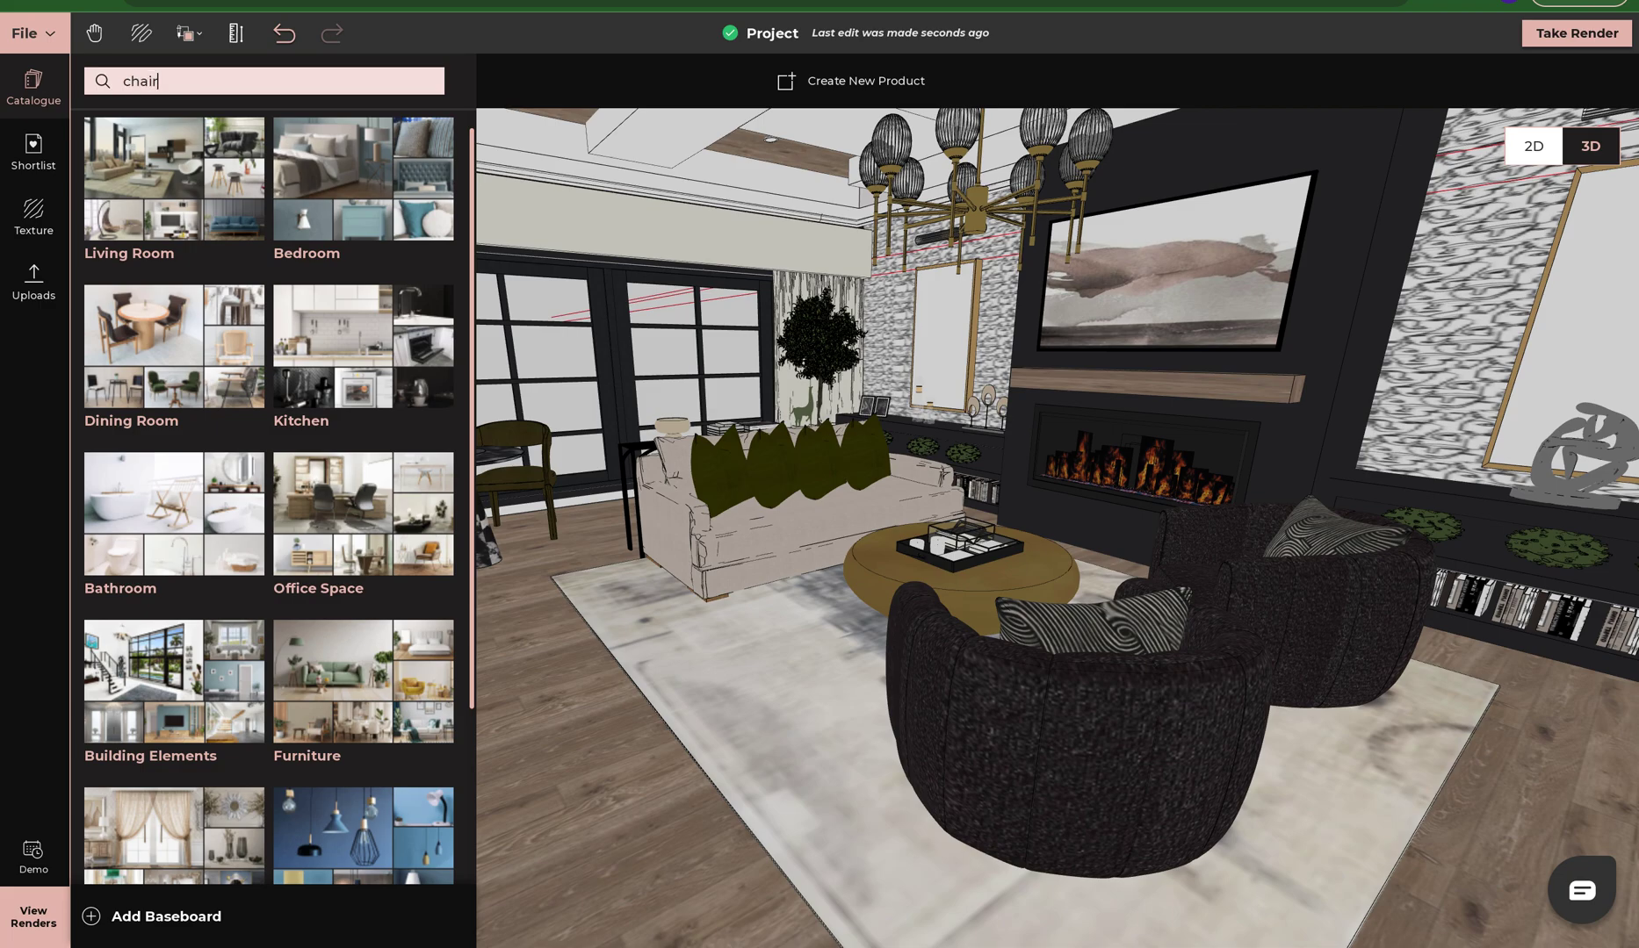
scroll(259, 529, down, 2)
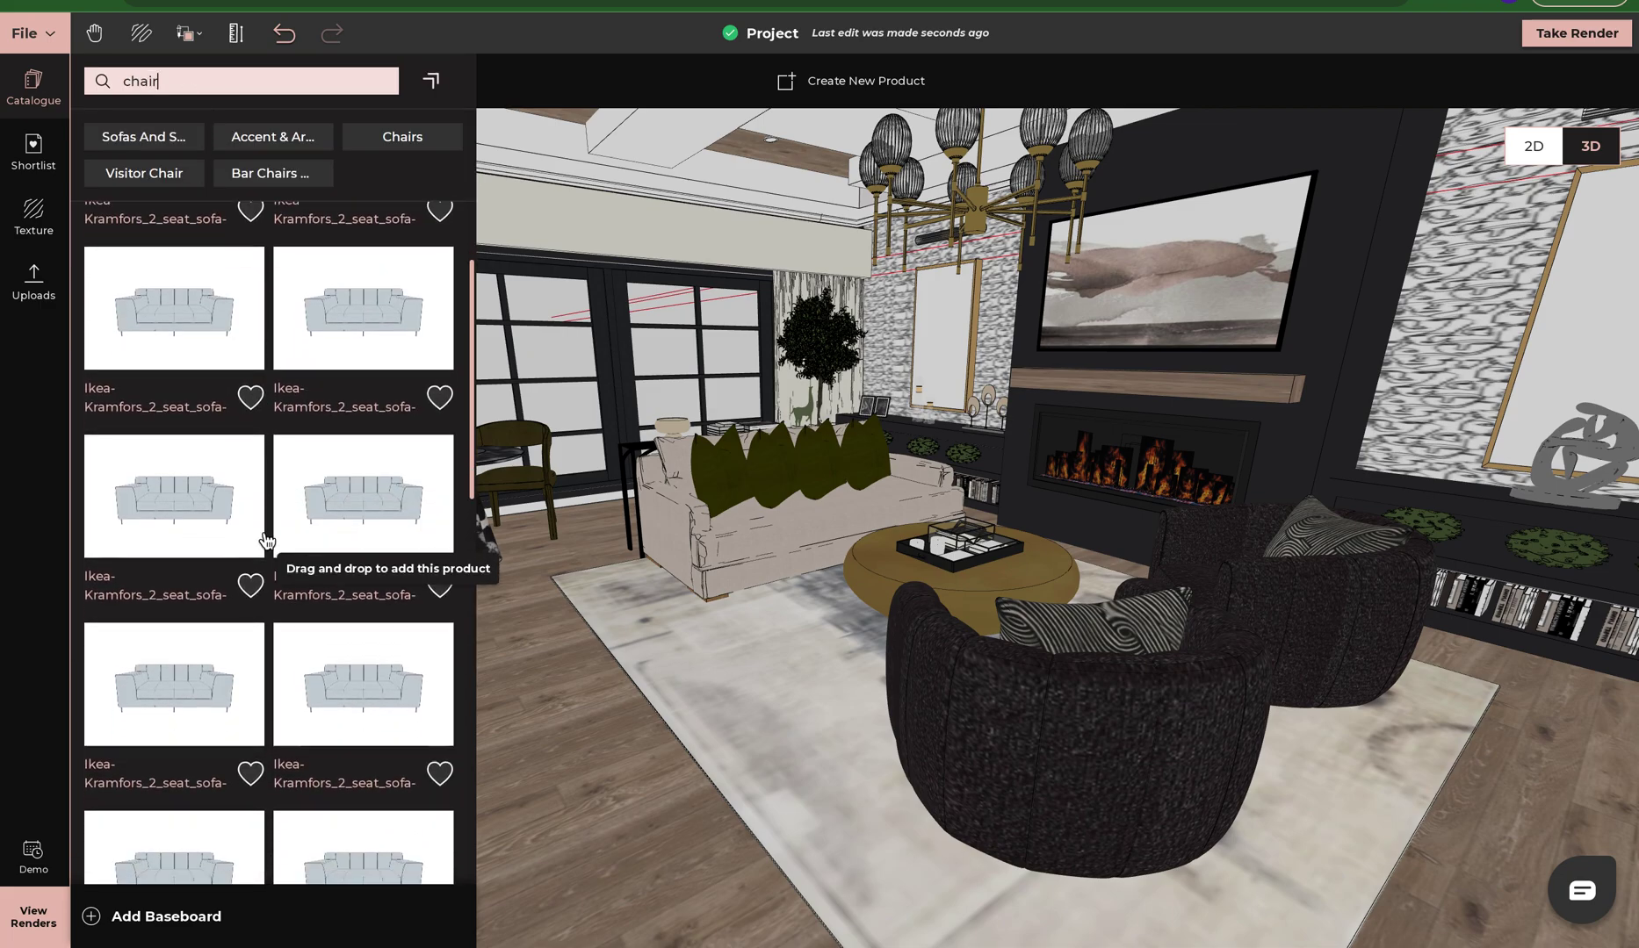
click(252, 140)
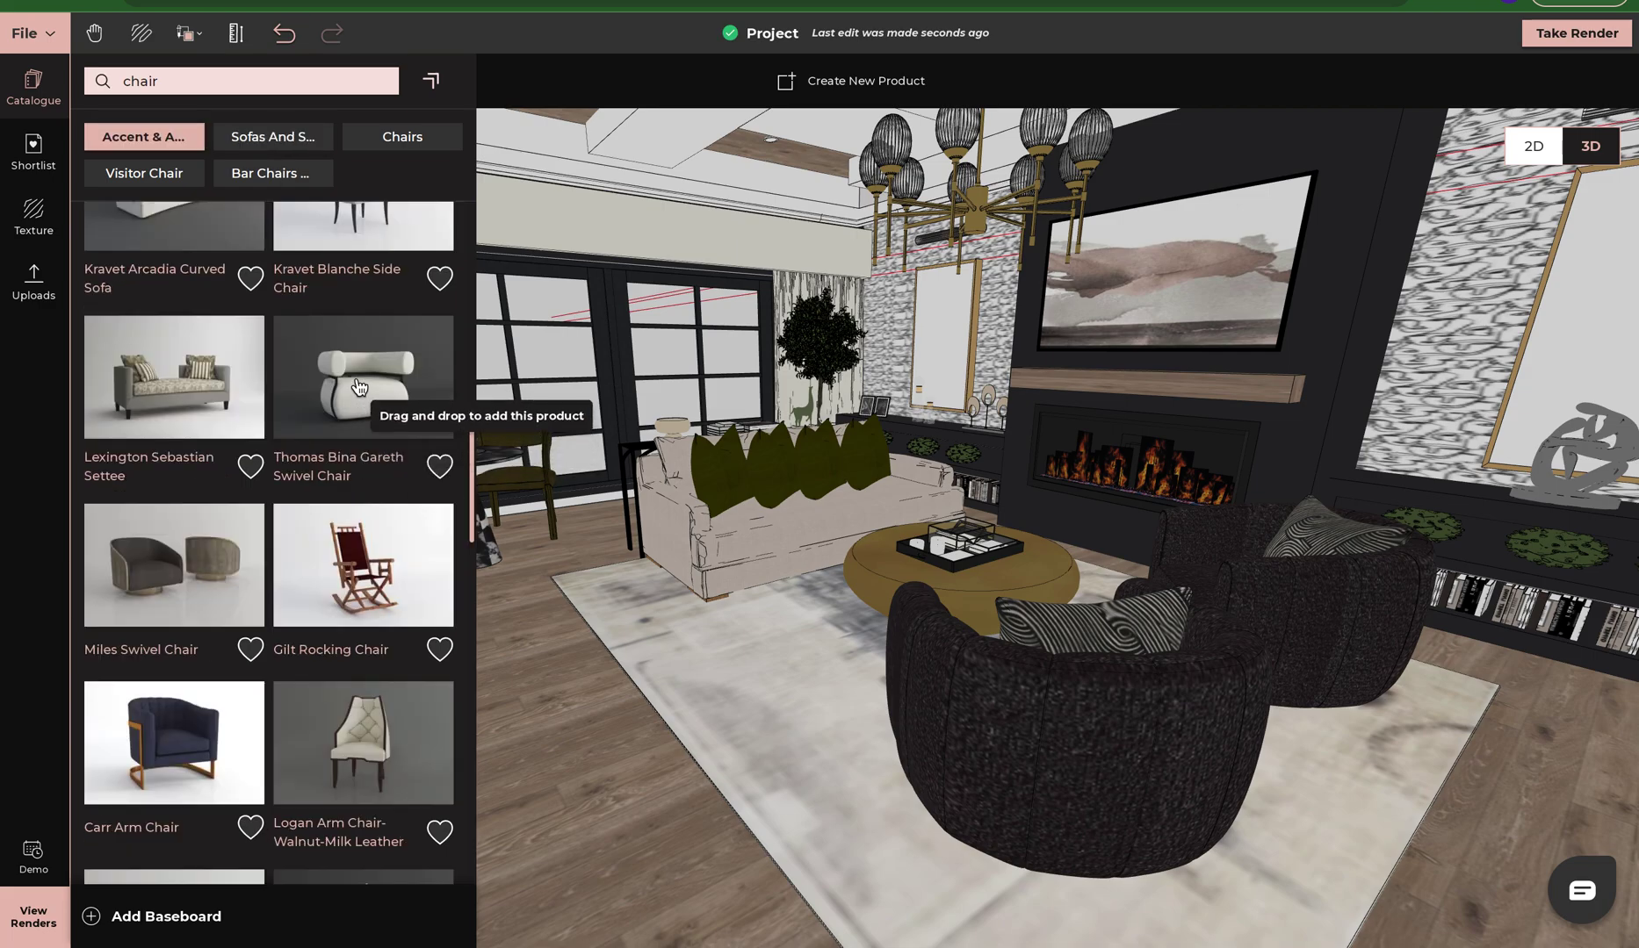
- Place a Thomas Bina Gareth Swivel Chair beside the sofa, then delete it
drag(364, 416, 594, 675)
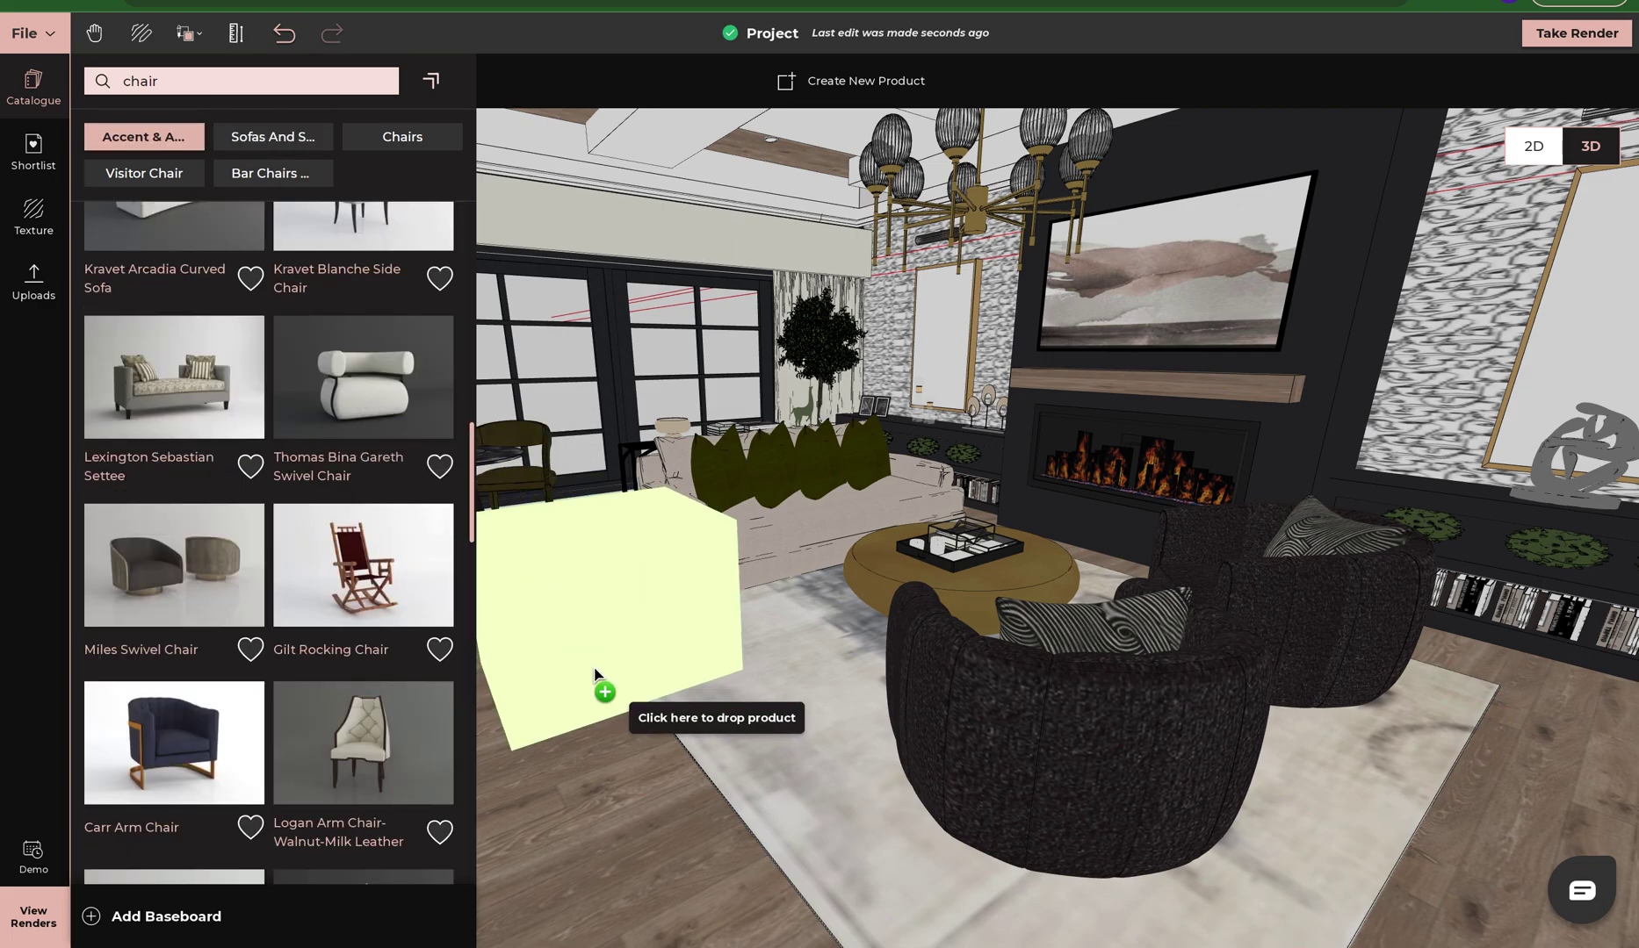
click(561, 737)
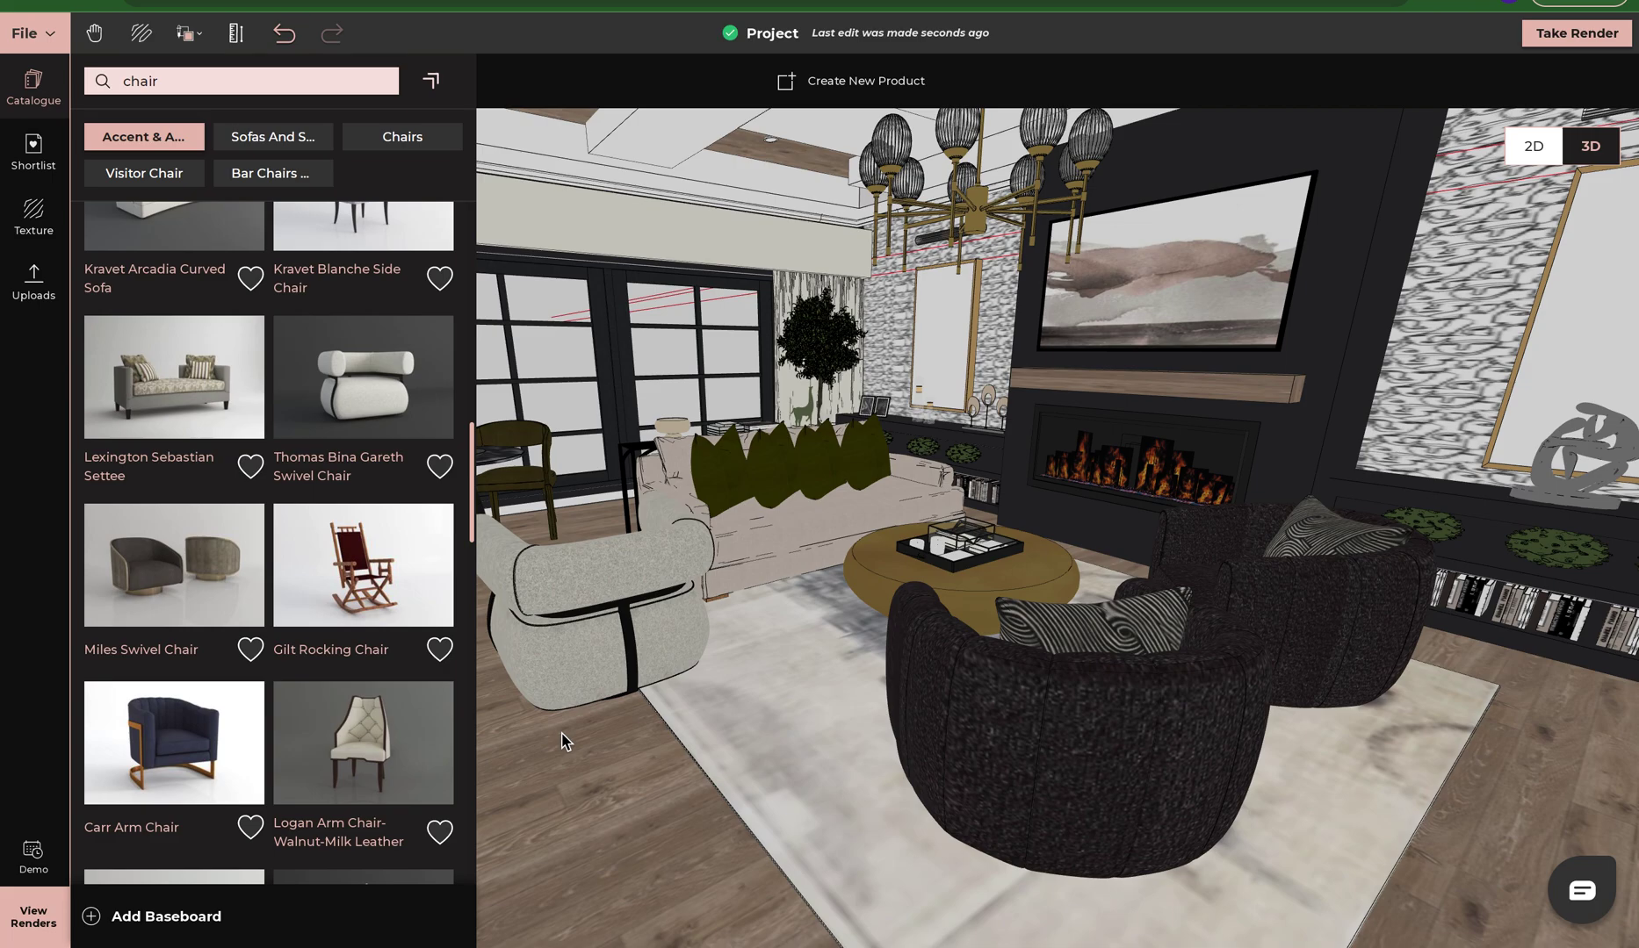
click(577, 650)
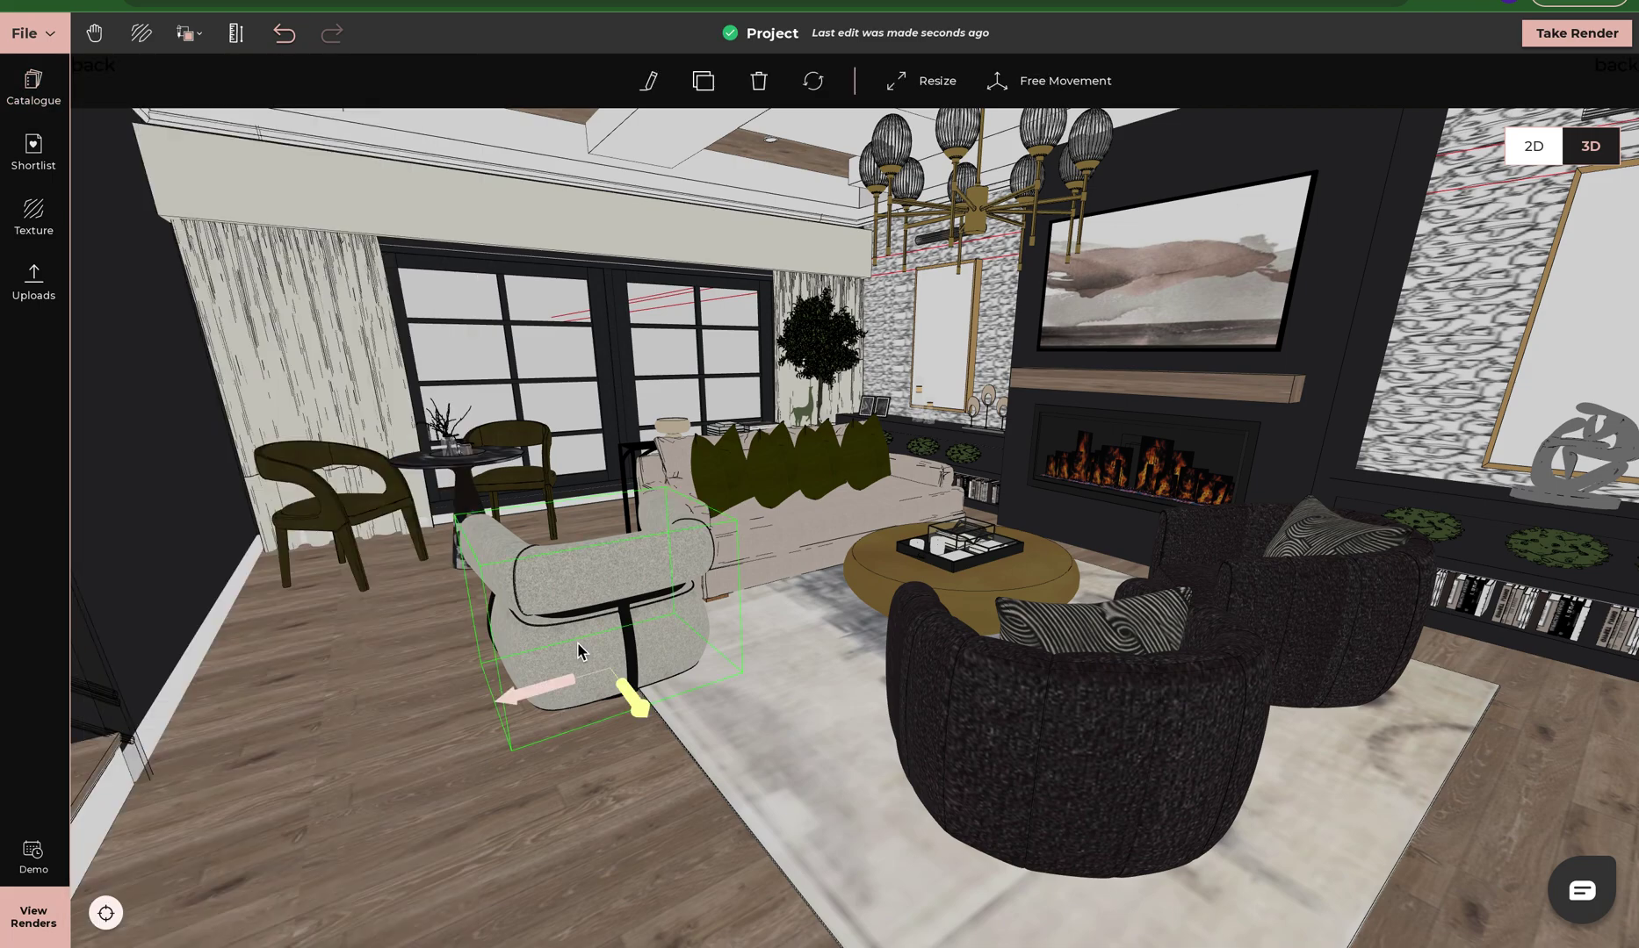
key(Delete)
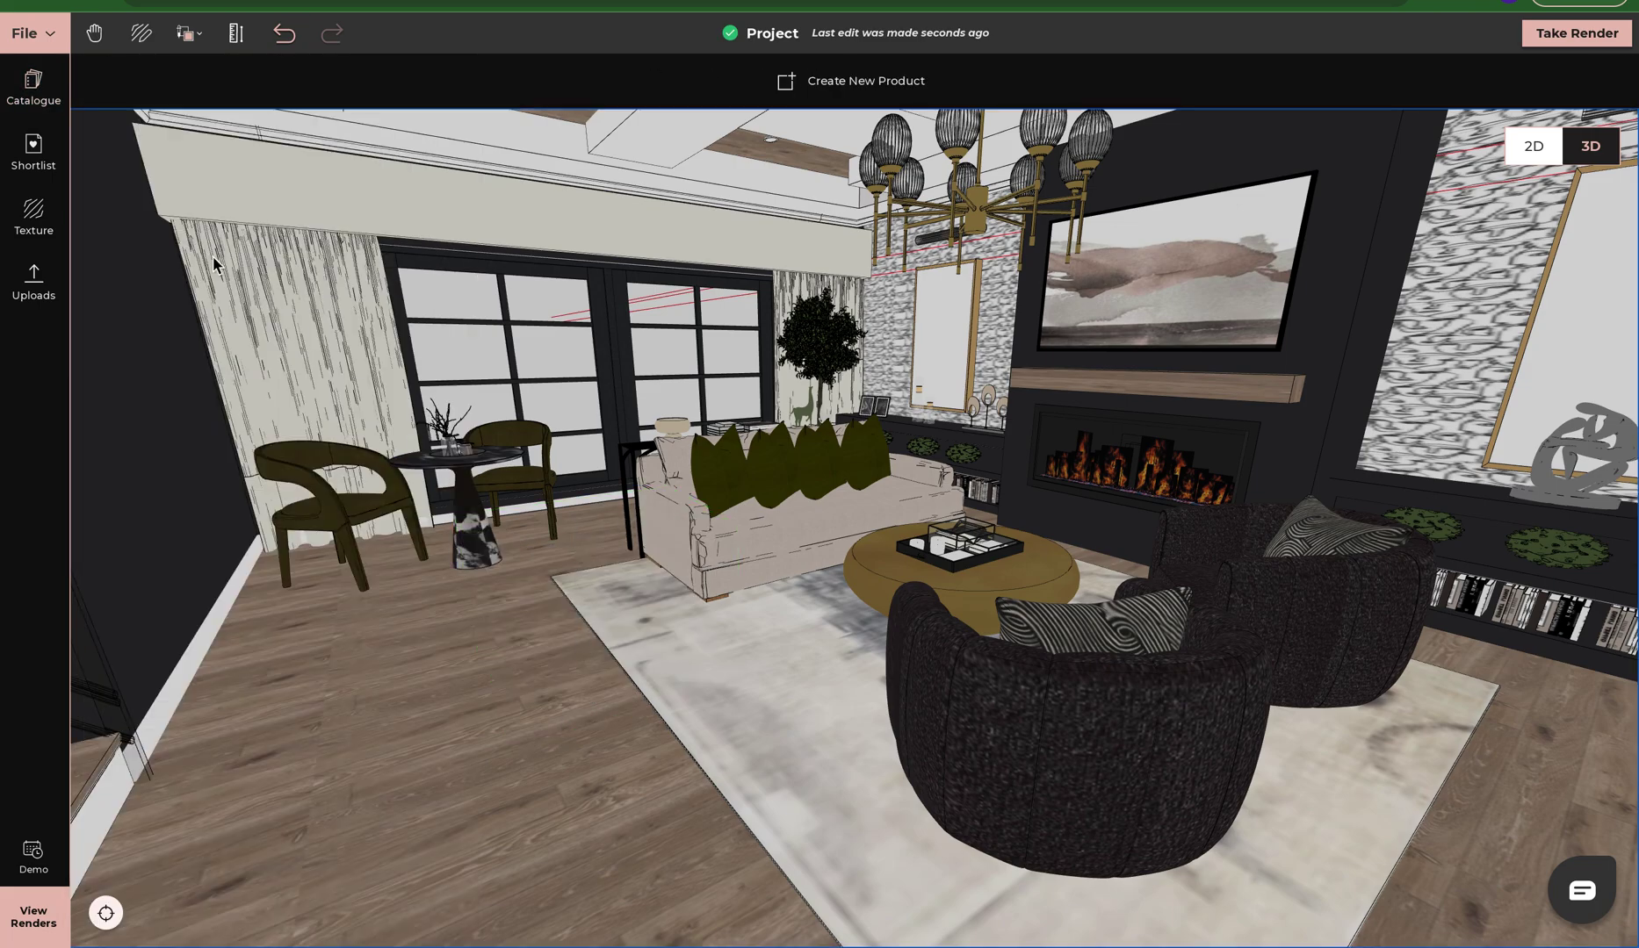
- Clear the chair search and browse the catalogue's Living Room > Tables sub-category
click(35, 158)
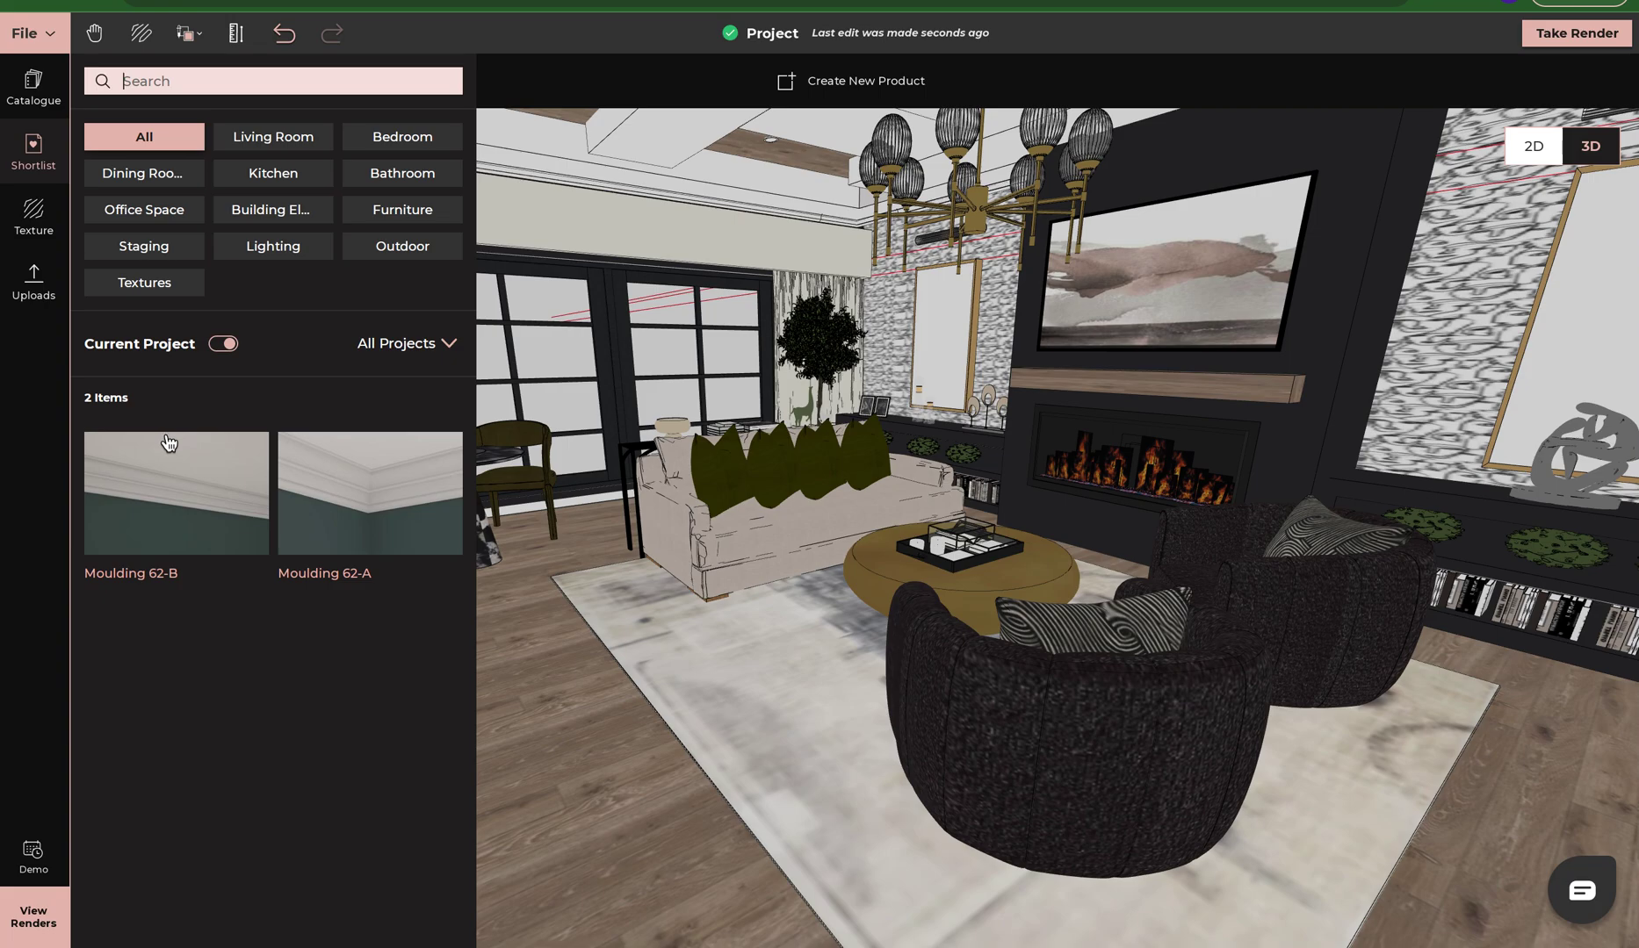
click(35, 98)
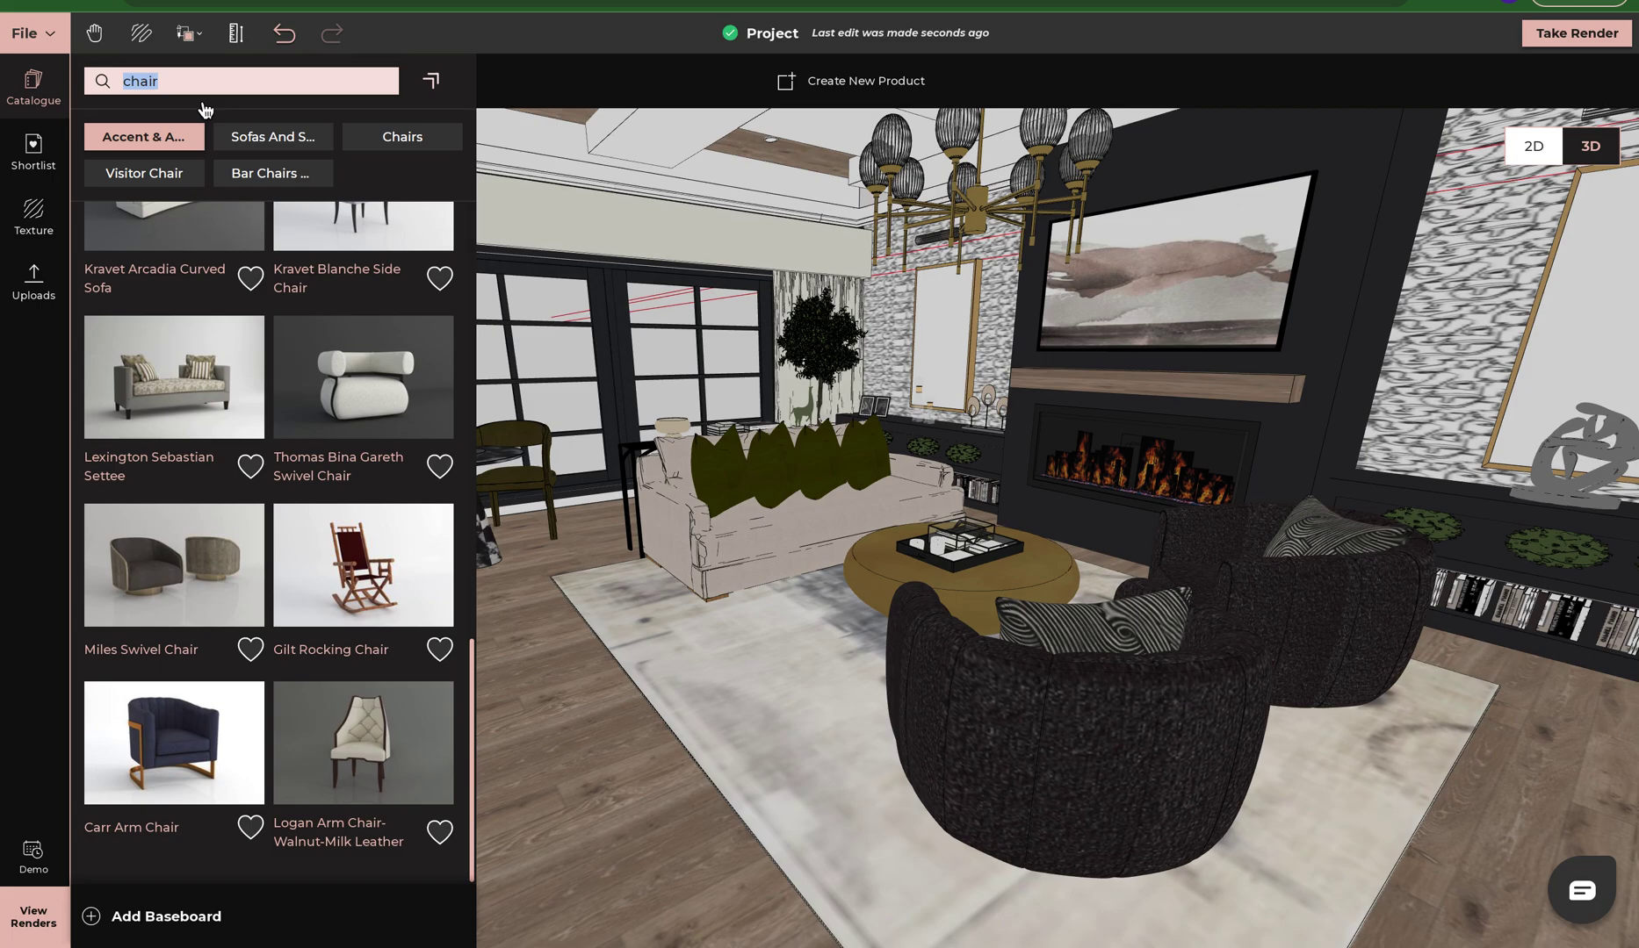
key(BackSpace)
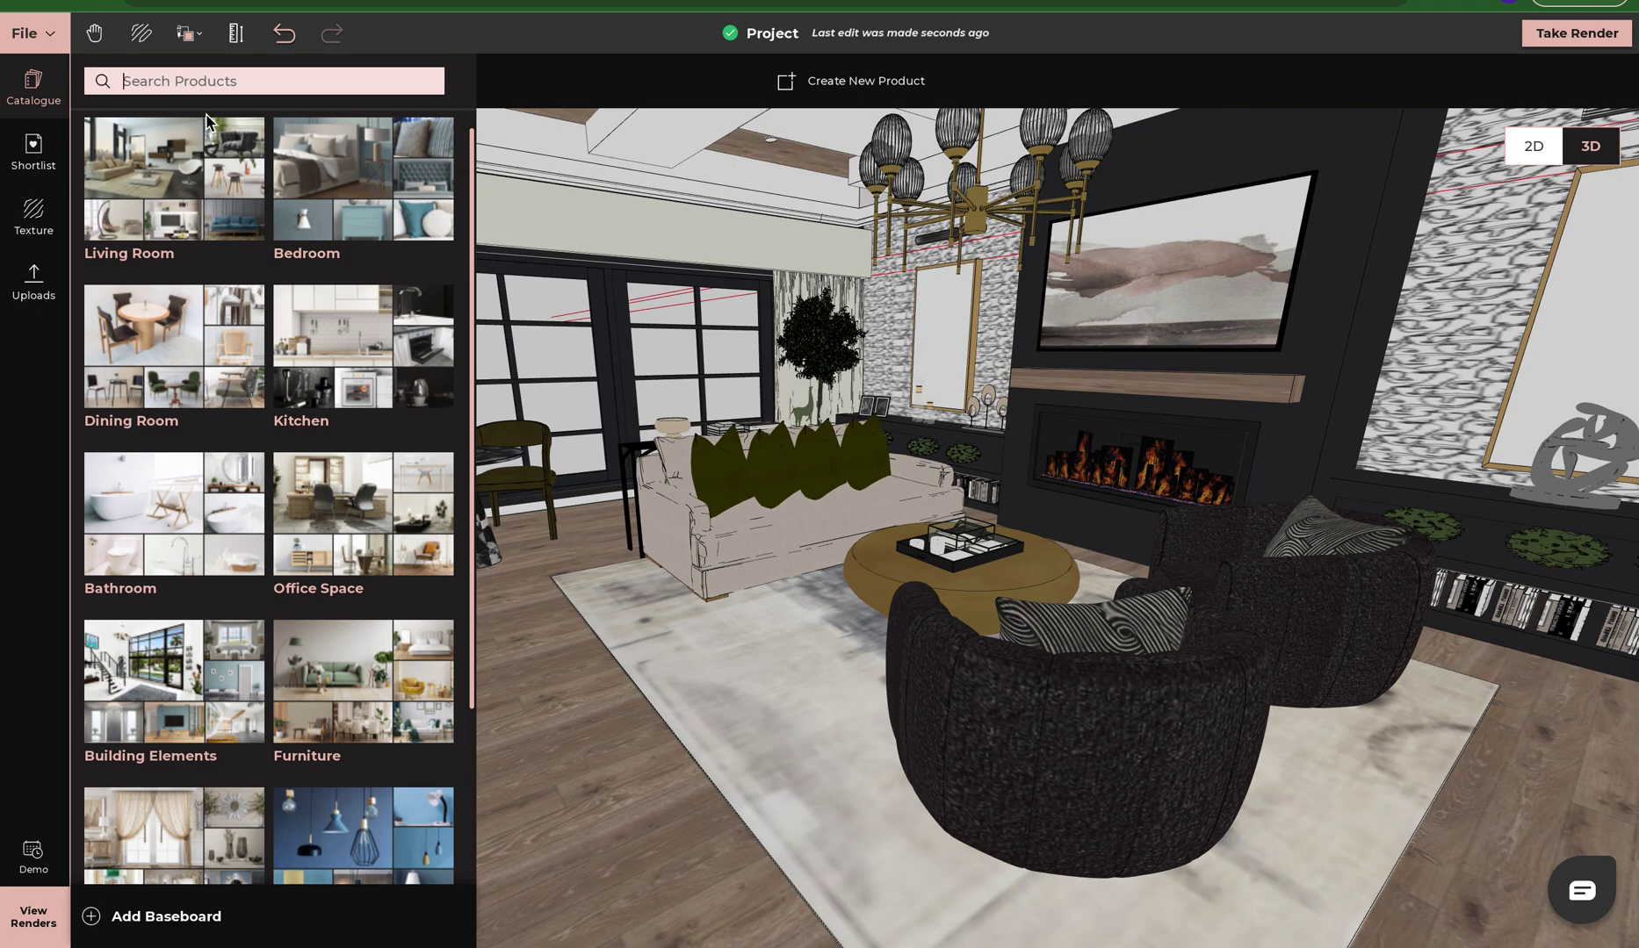
click(189, 153)
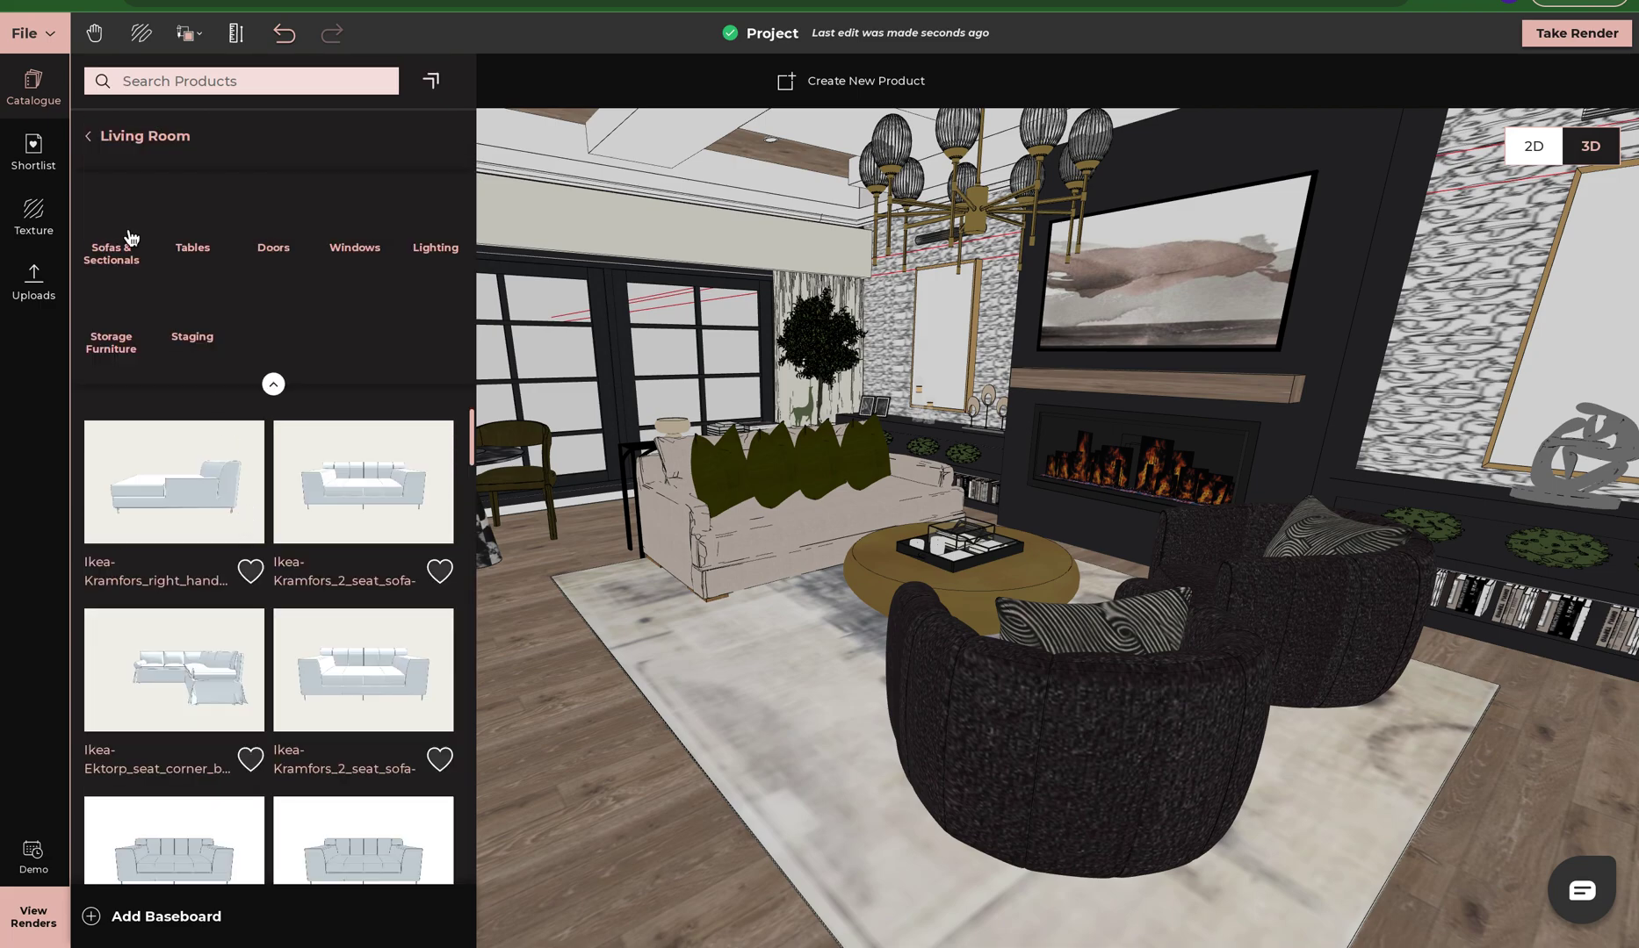
click(105, 139)
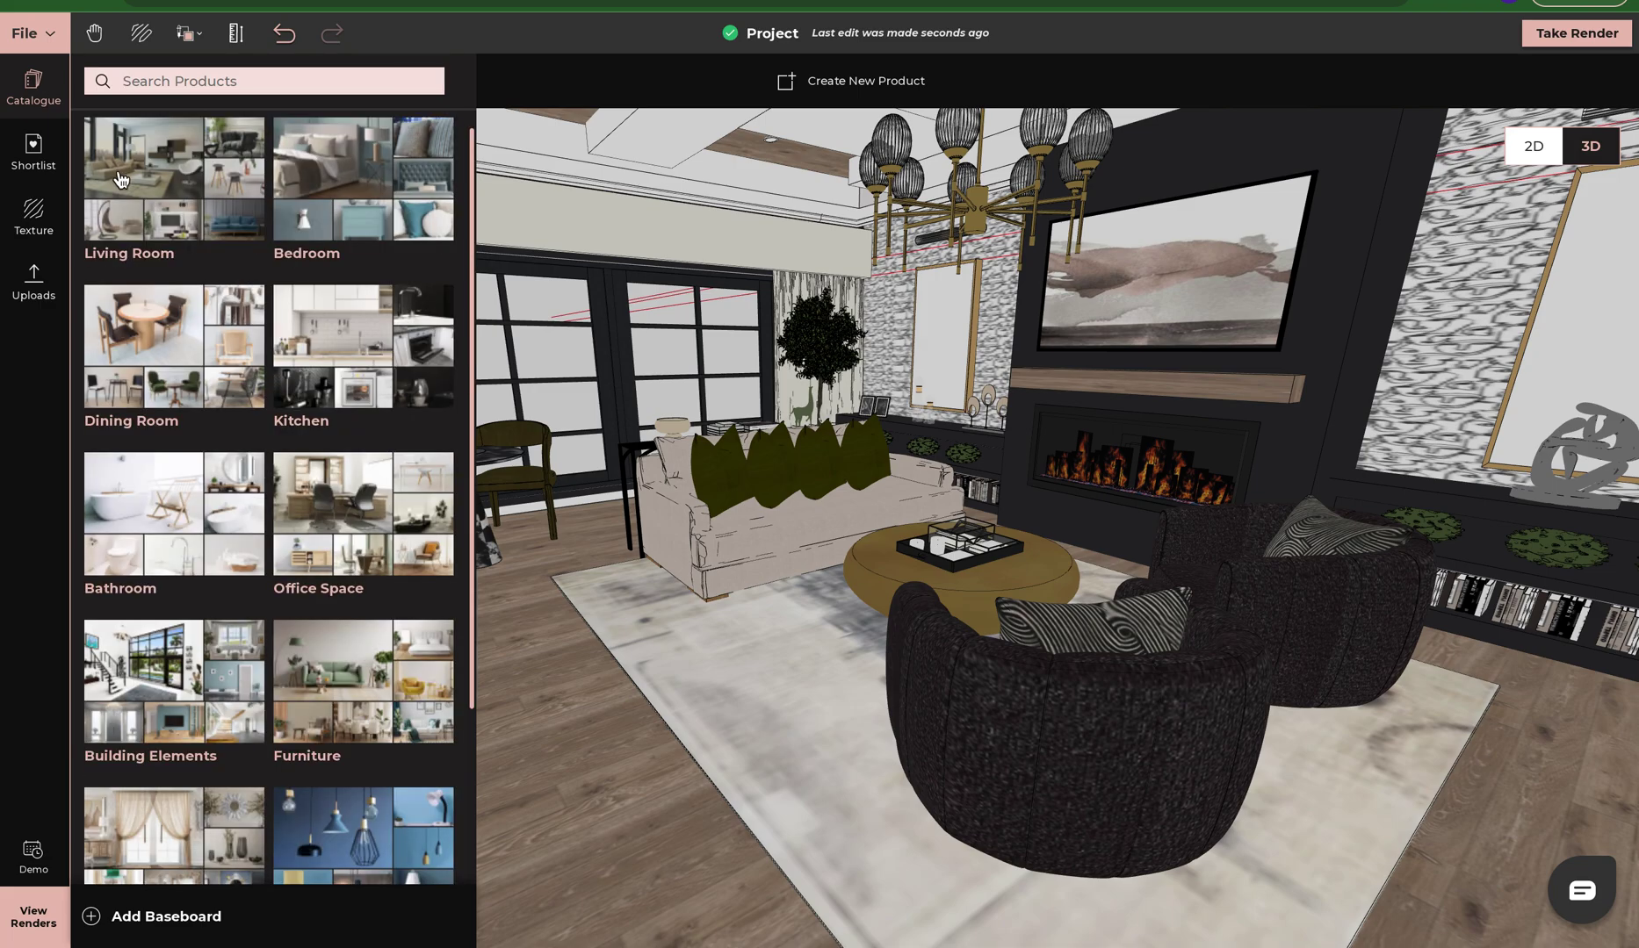
click(121, 181)
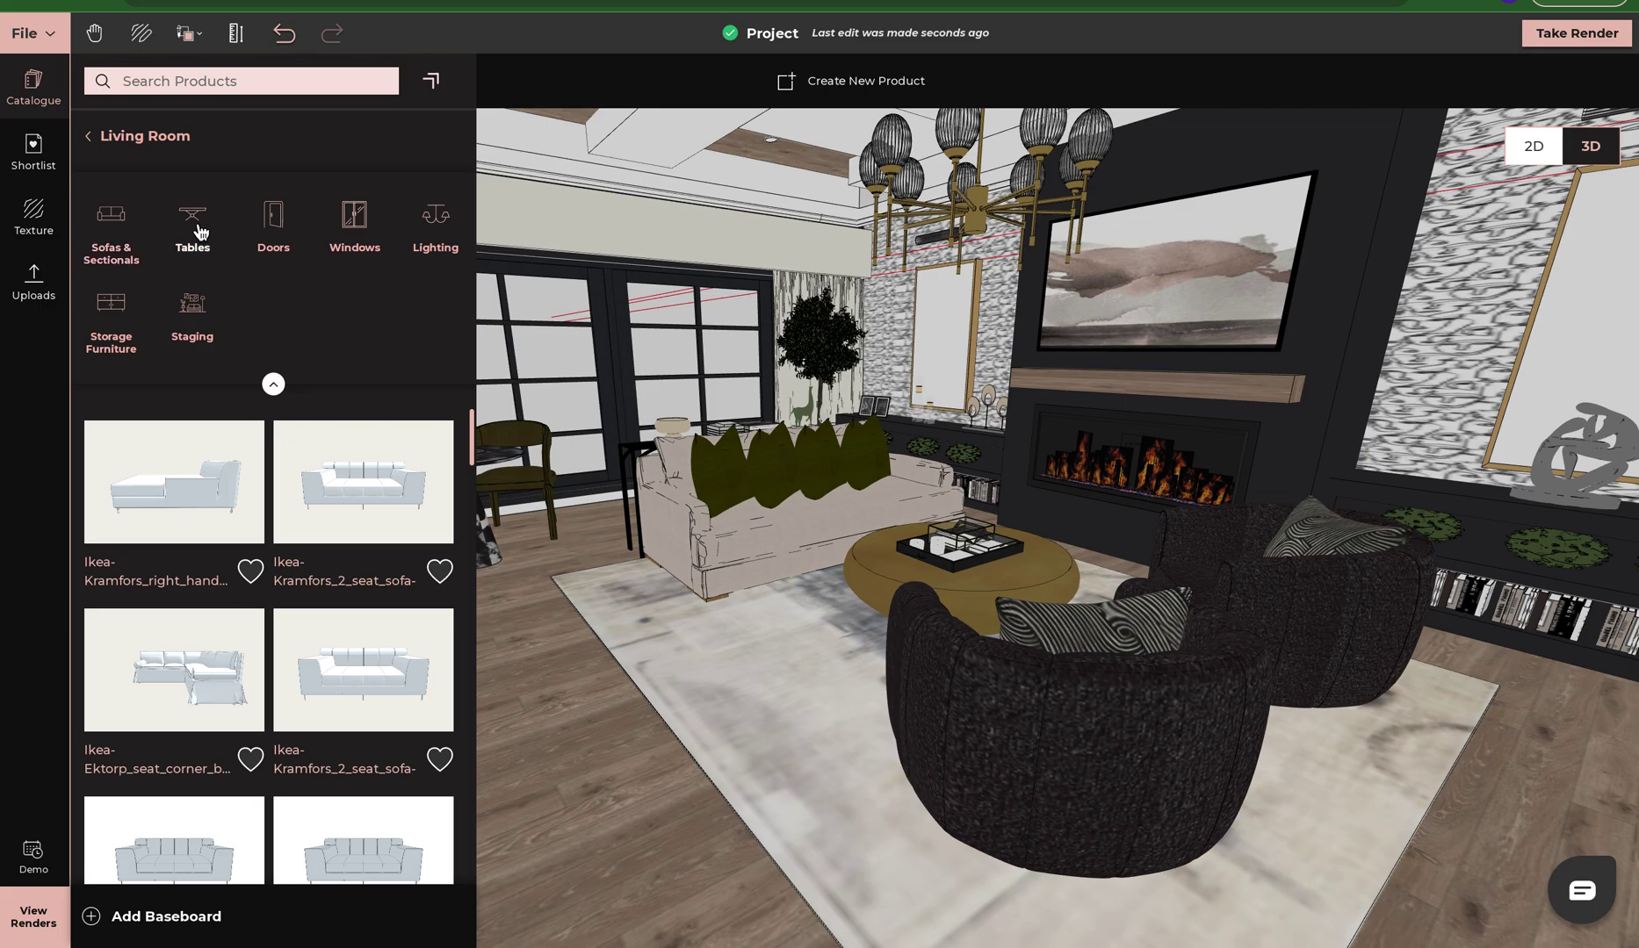
click(194, 227)
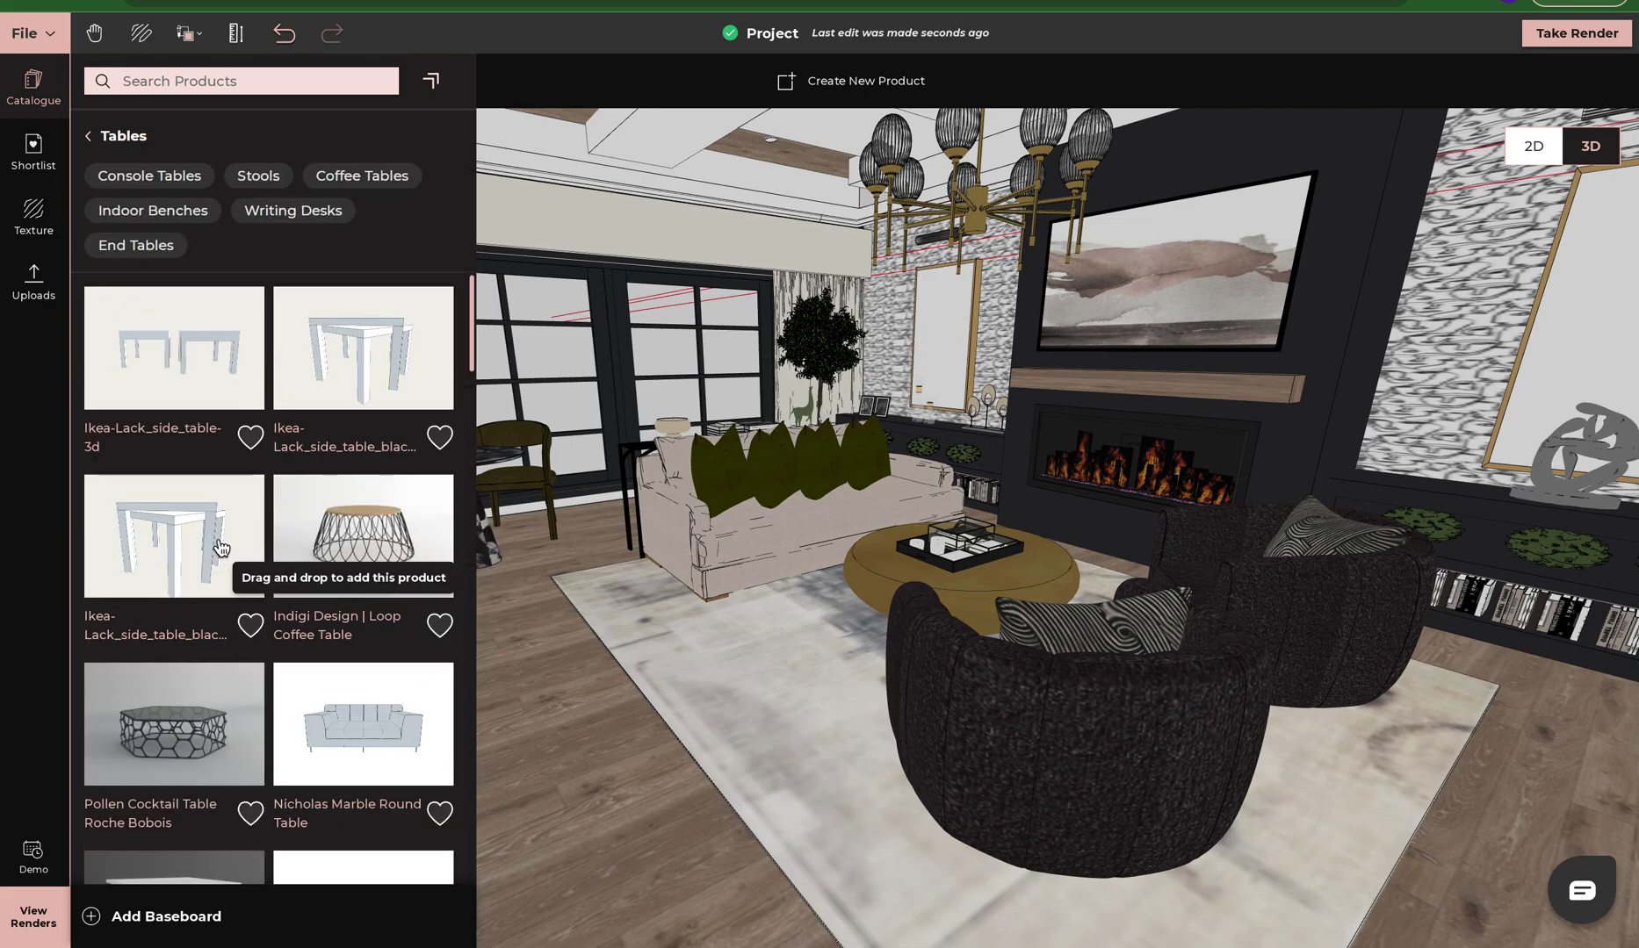
- Narrow the Living Room tables to the Coffee Tables chip
click(342, 180)
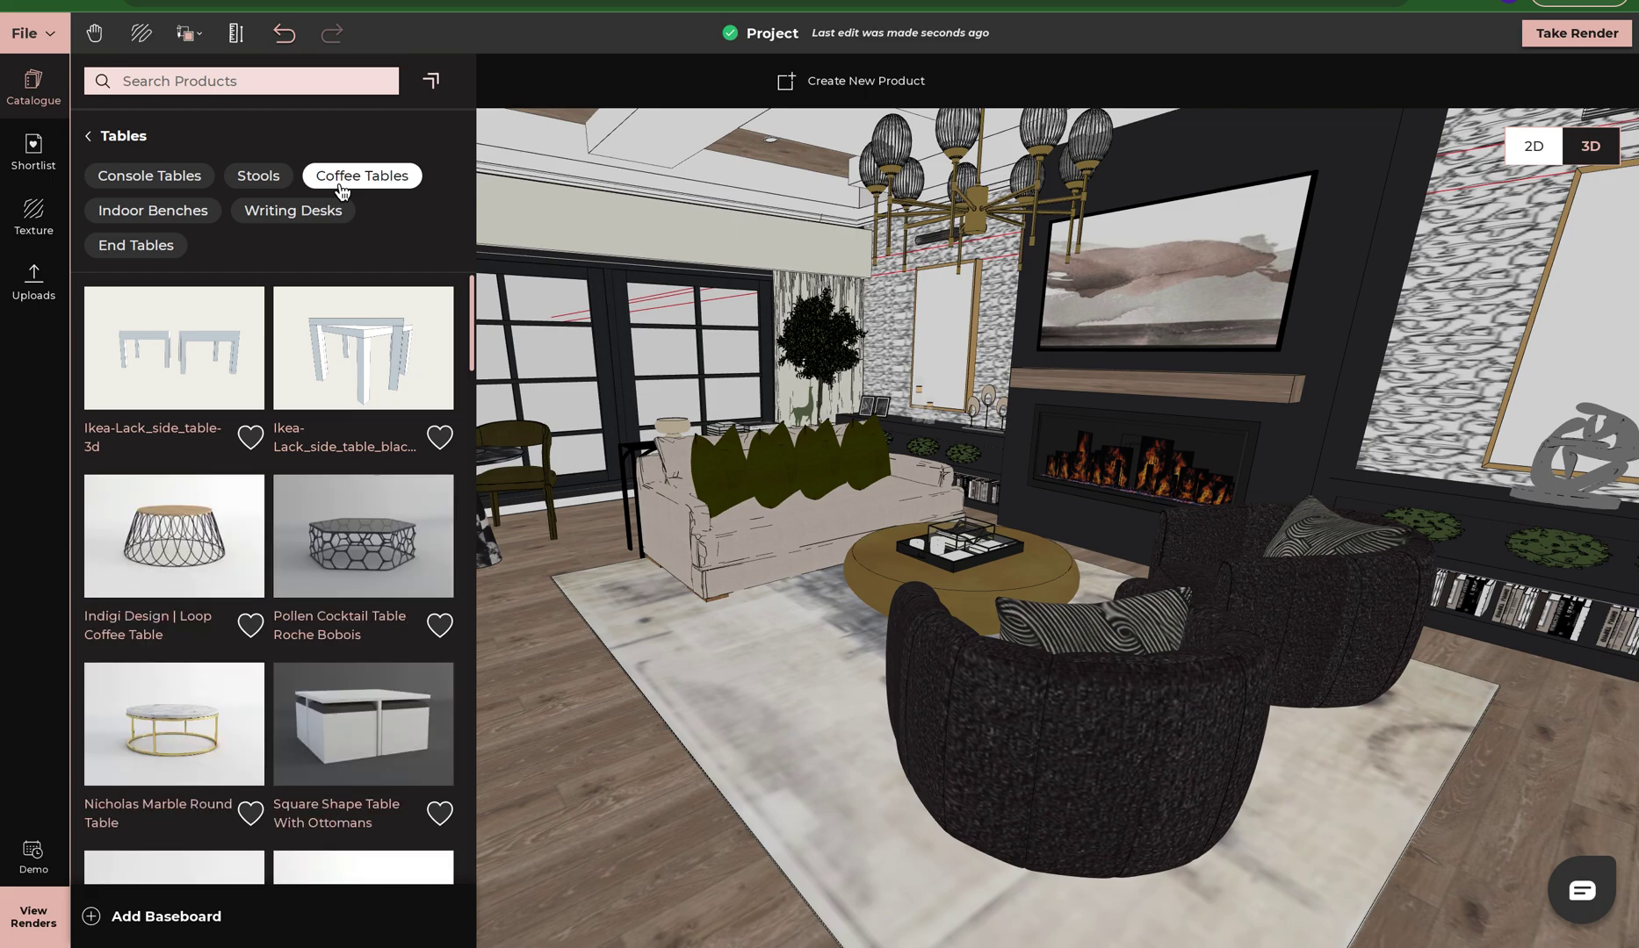
scroll(248, 380, down, 1)
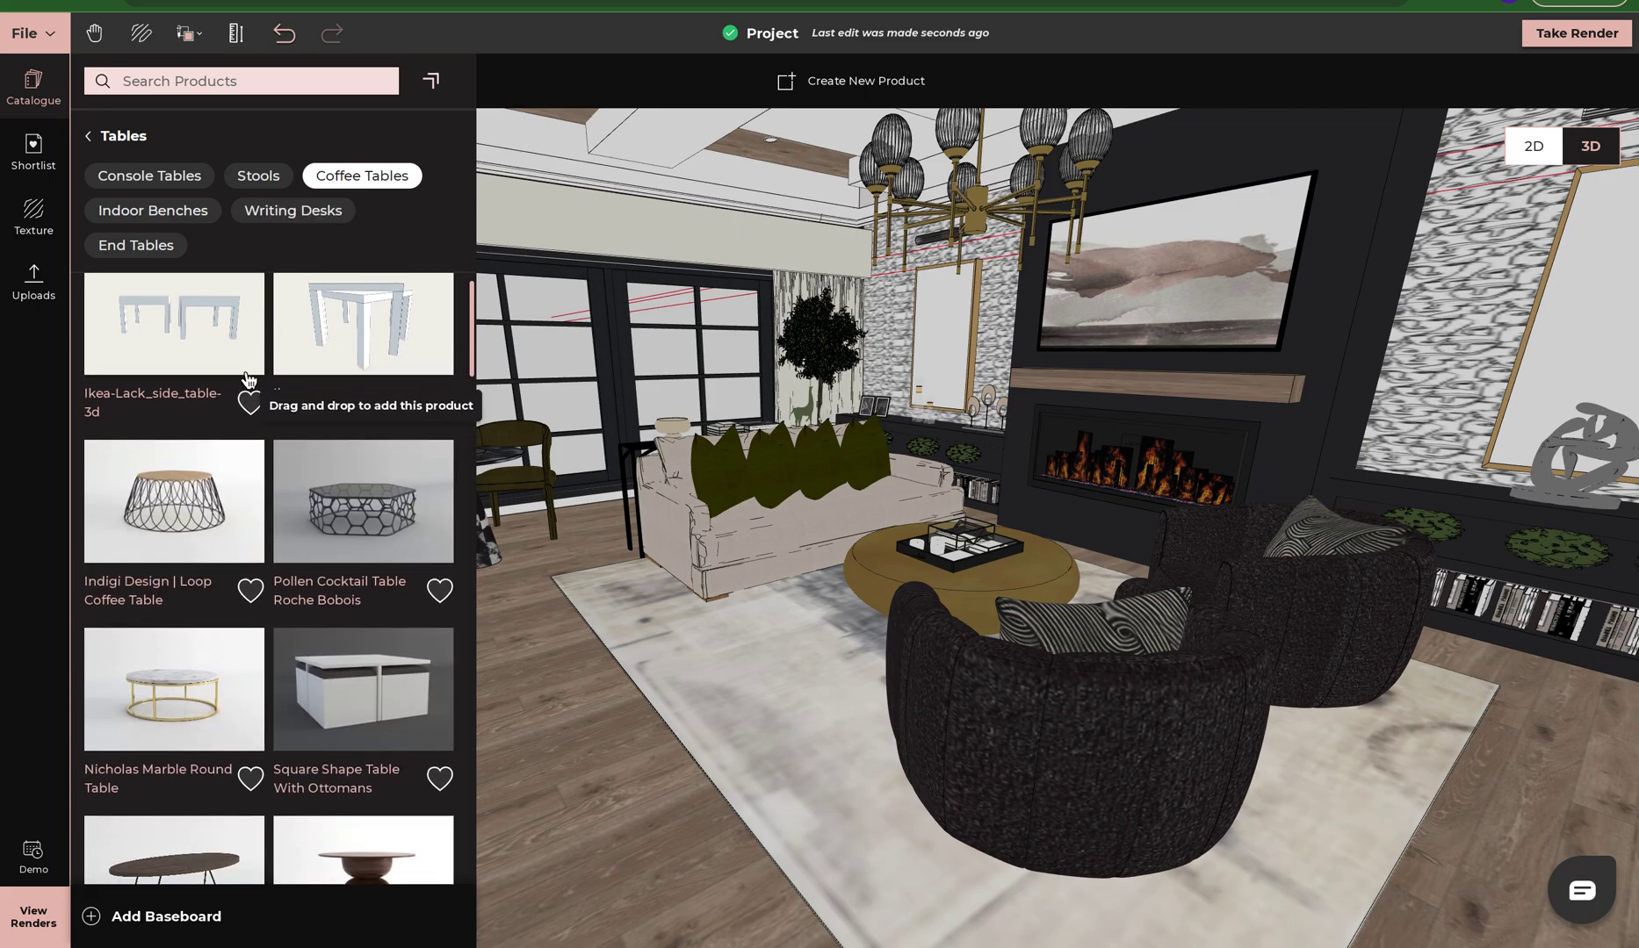
scroll(249, 379, down, 3)
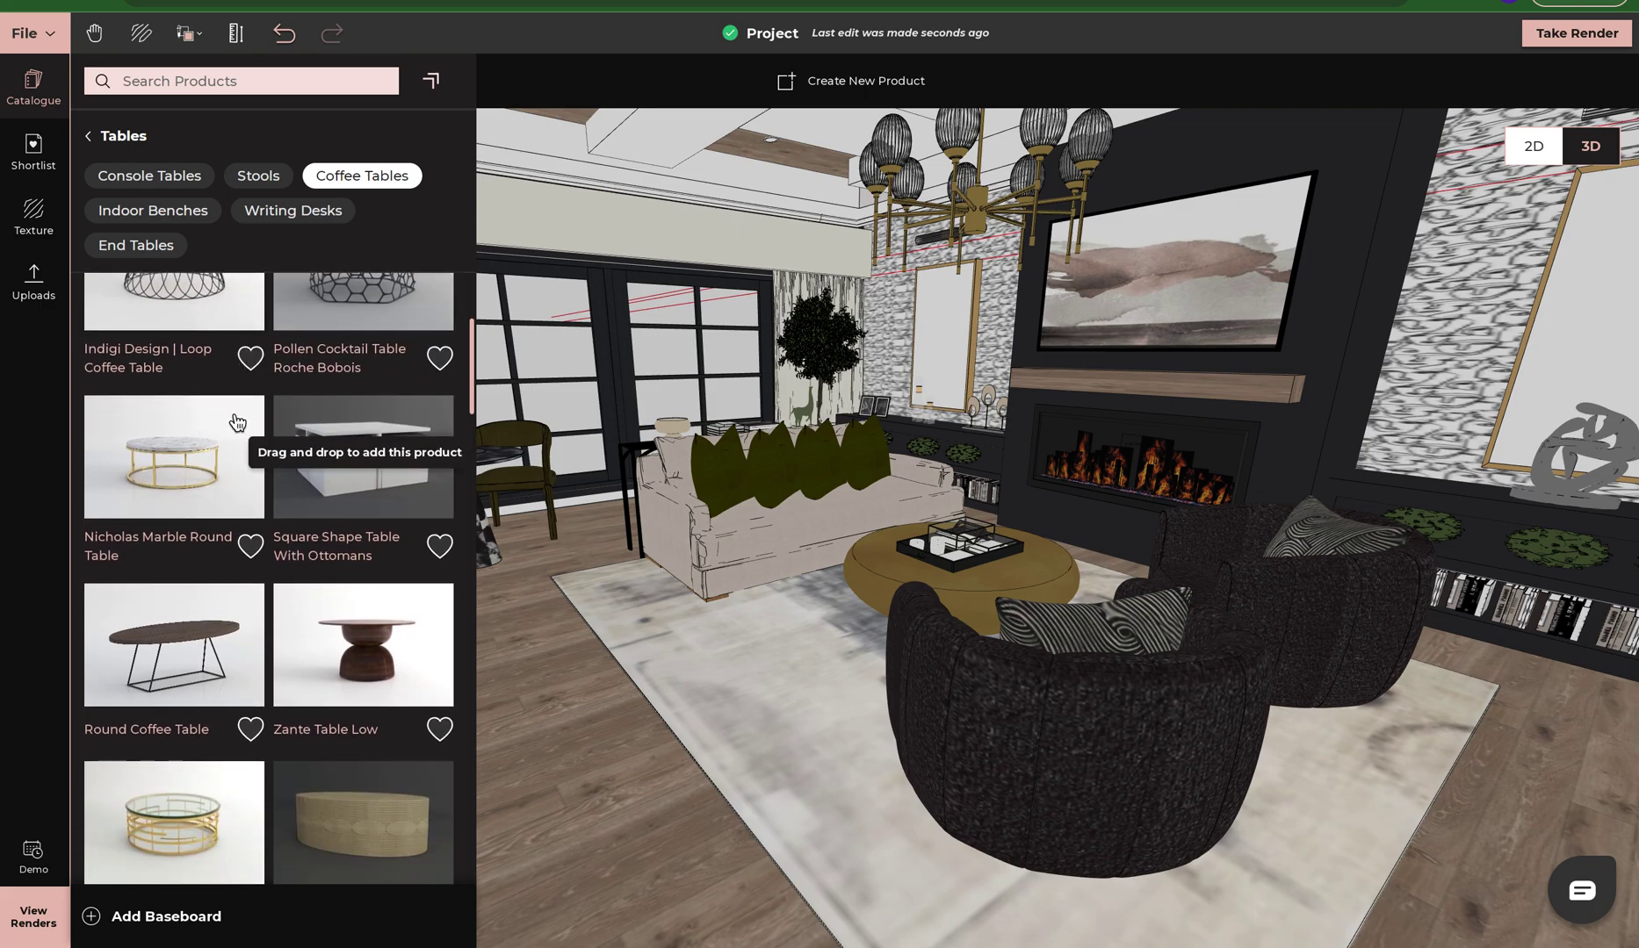
scroll(237, 422, up, 2)
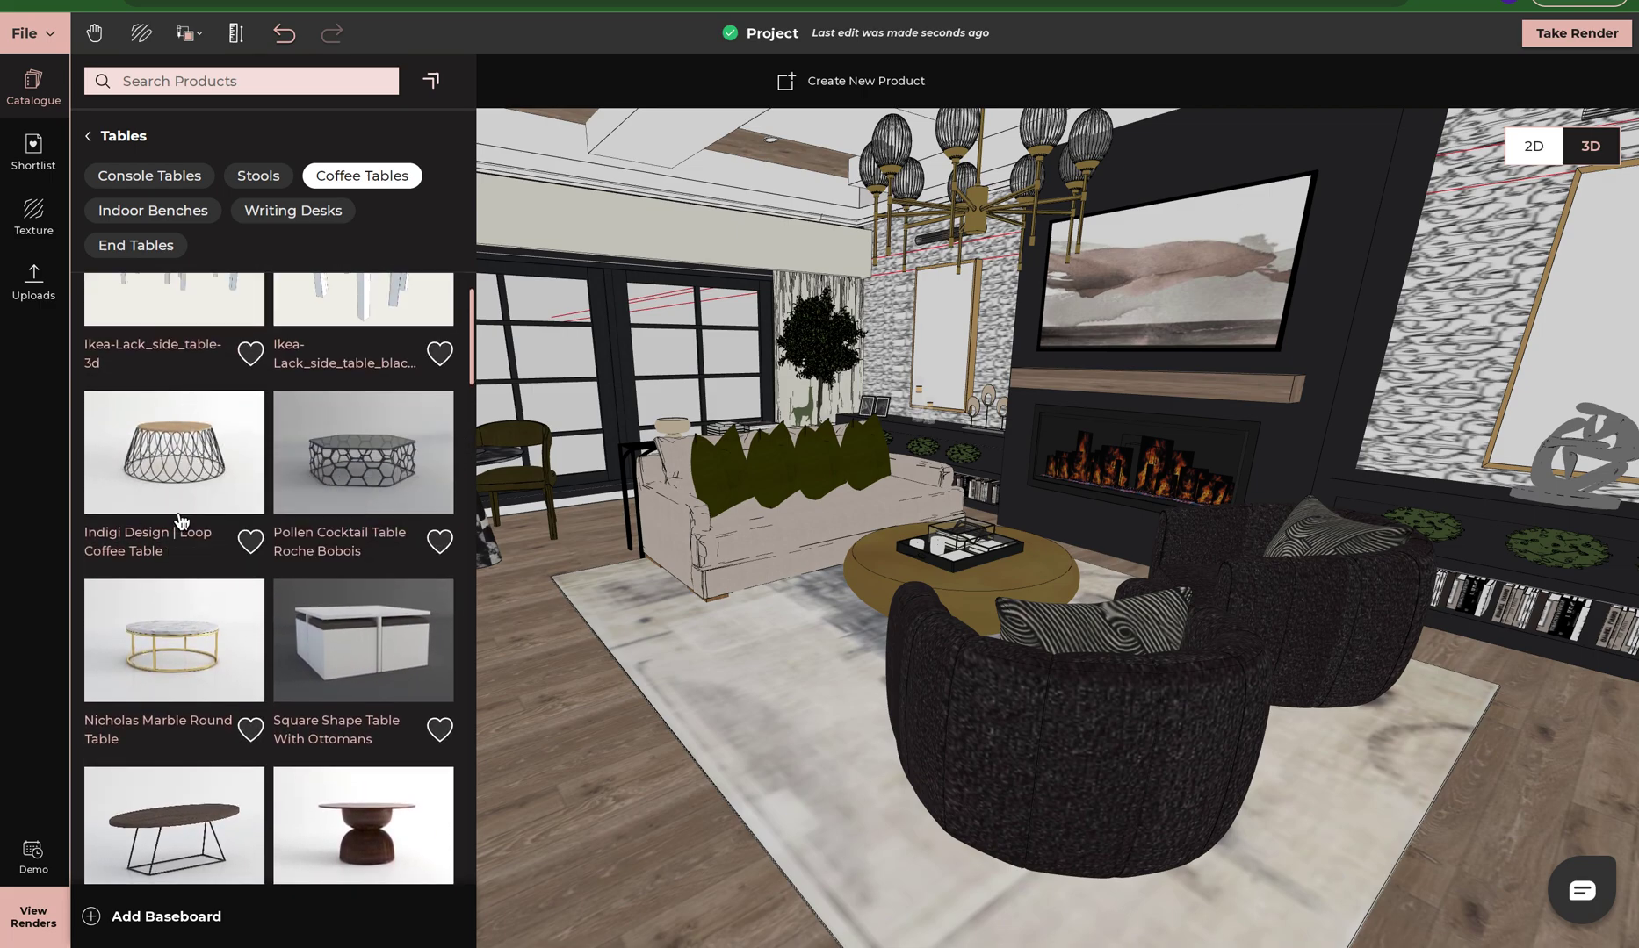
- Shortlist the Indigi Design Loop Coffee Table and the Pollen Cocktail Table Roche Bobois
click(250, 545)
click(437, 546)
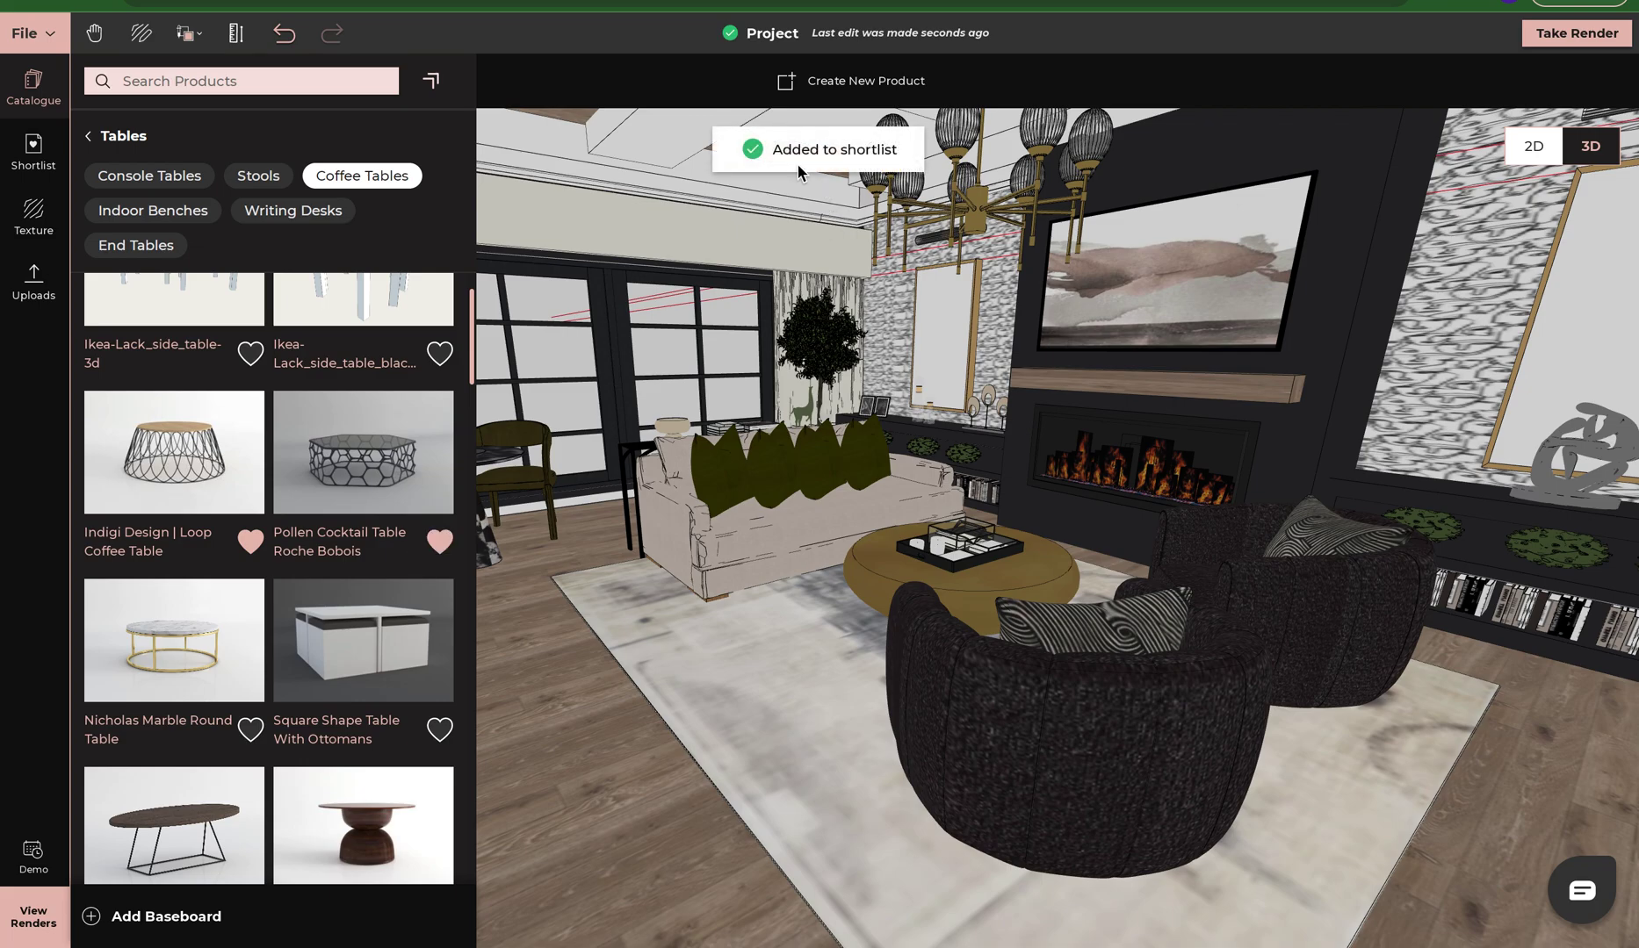
scroll(312, 529, down, 6)
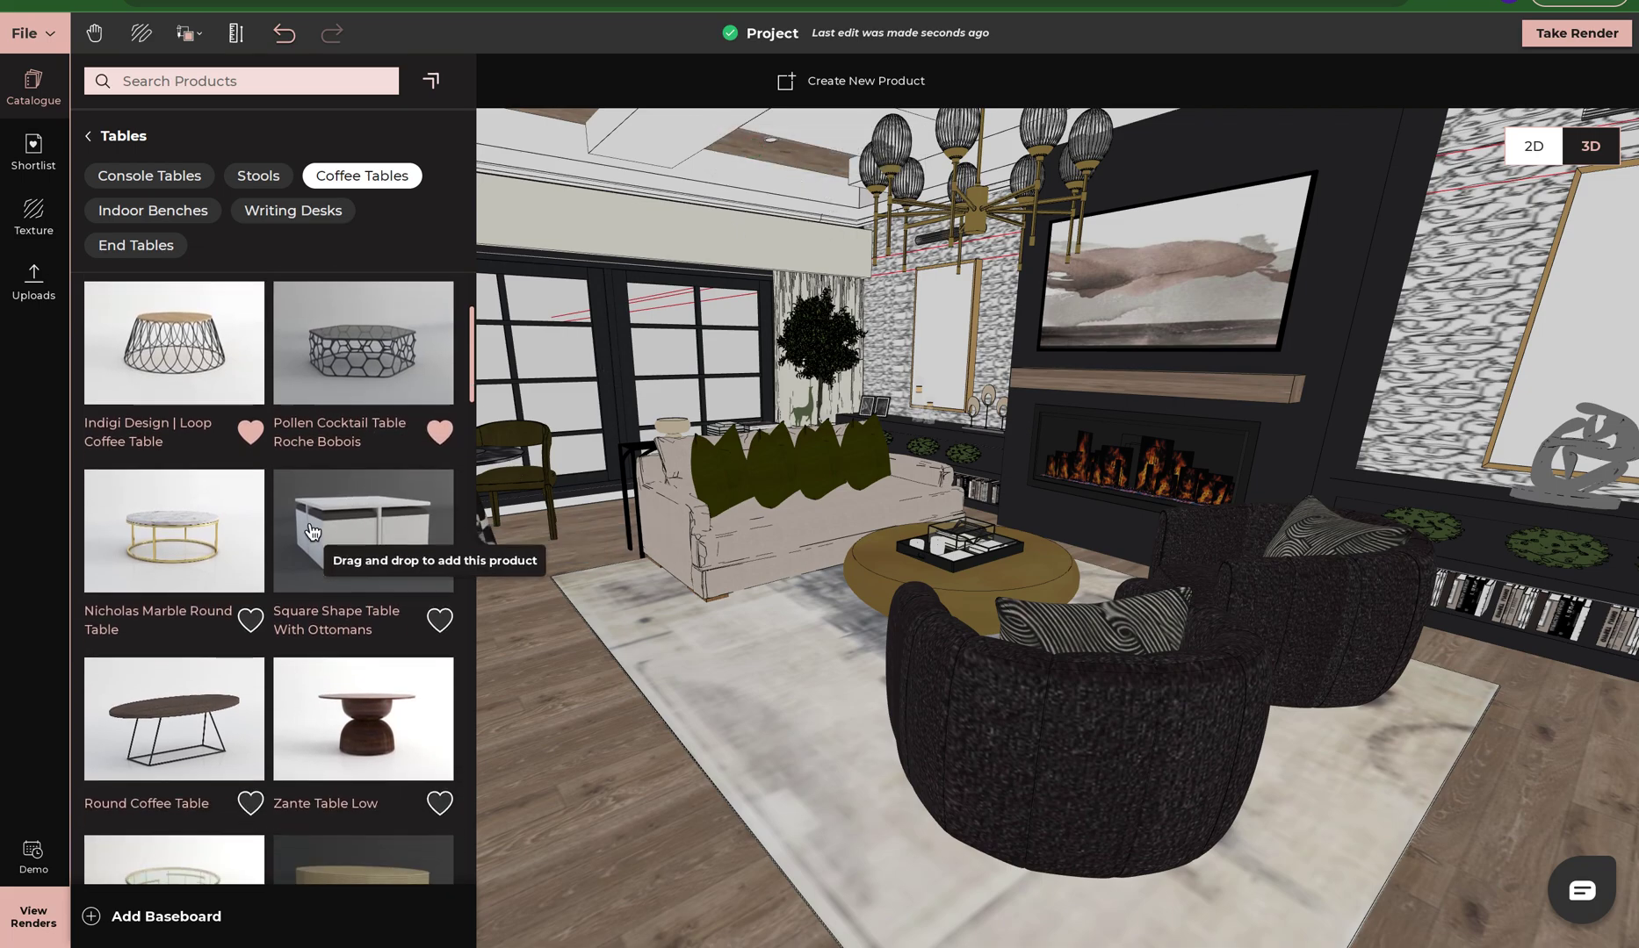
scroll(311, 530, down, 10)
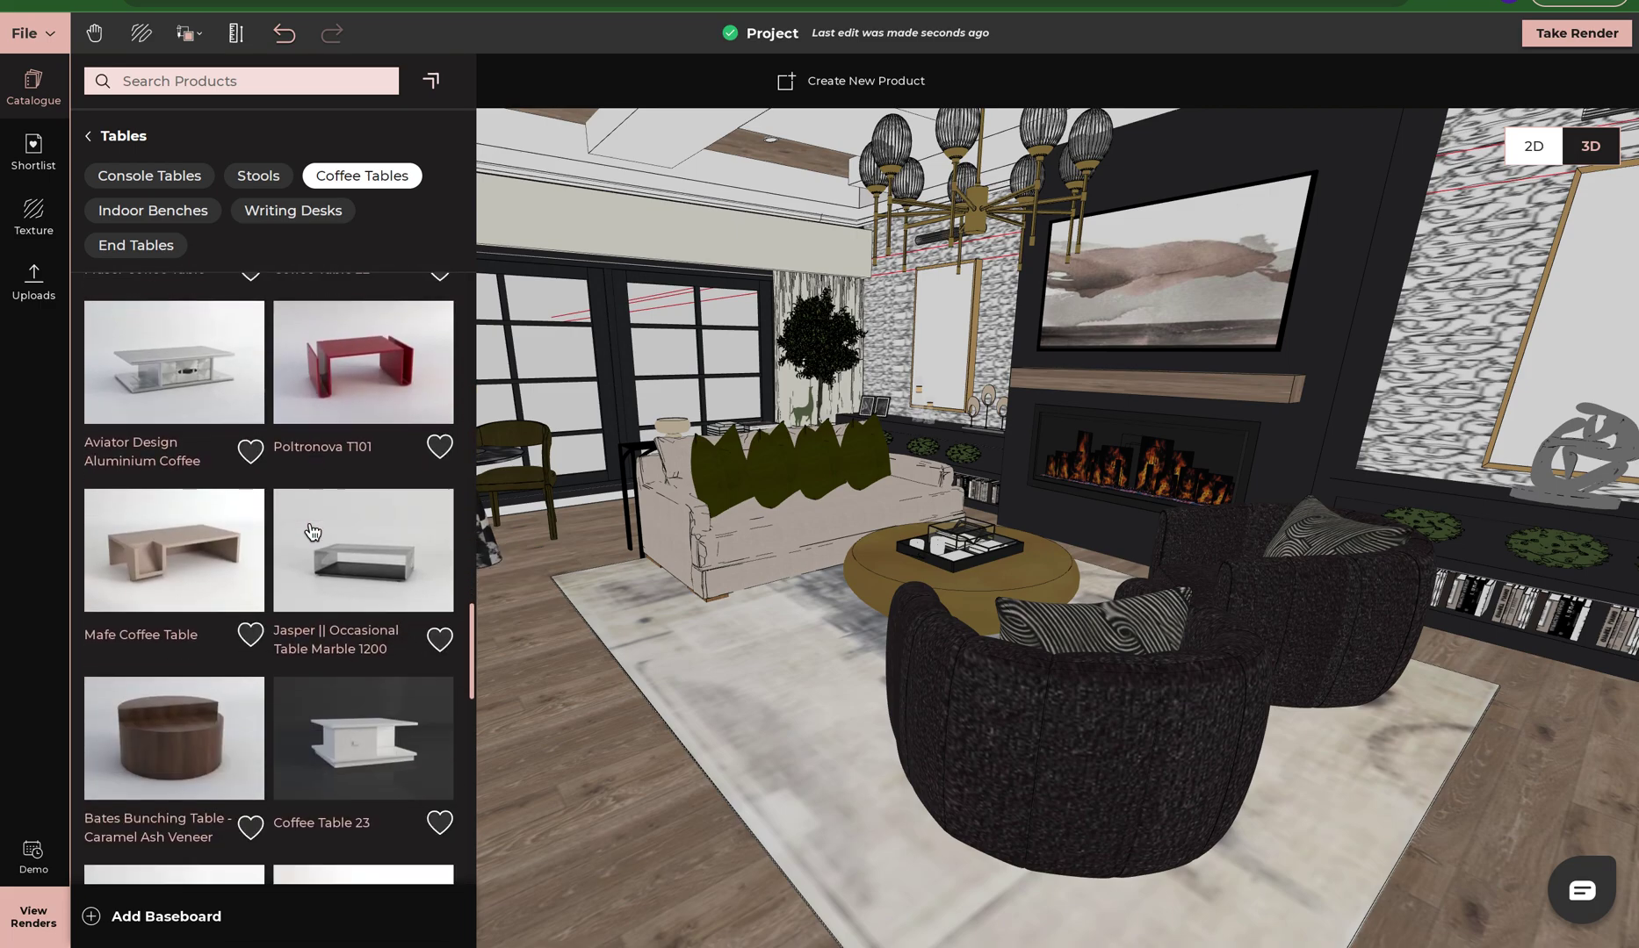
scroll(312, 530, down, 10)
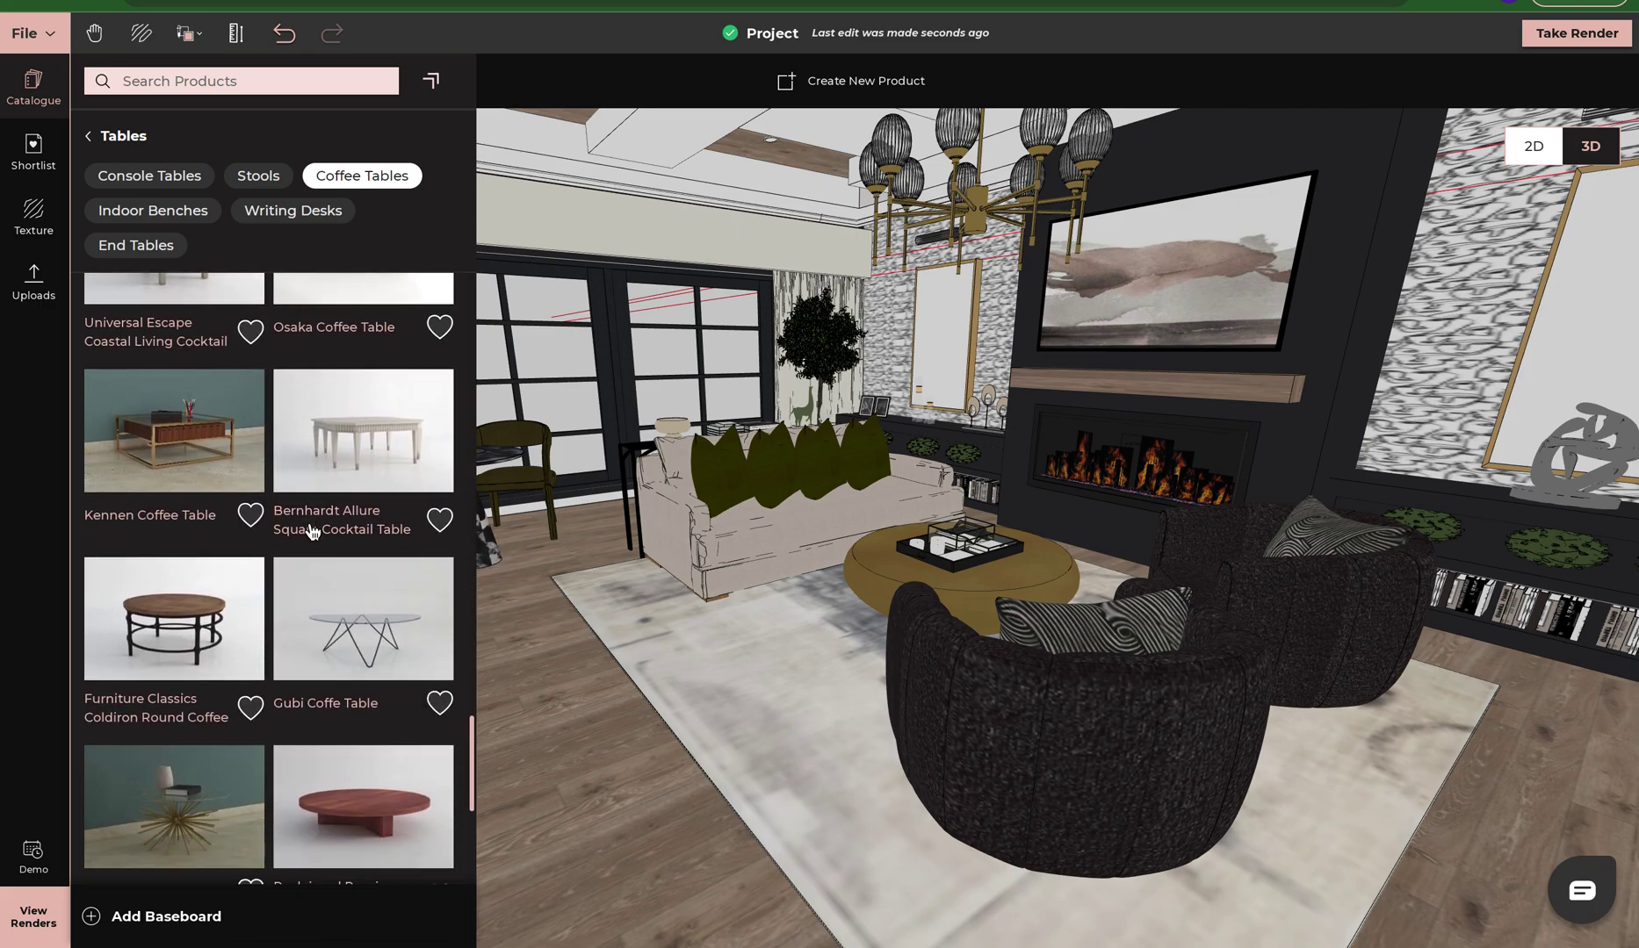
scroll(311, 529, down, 10)
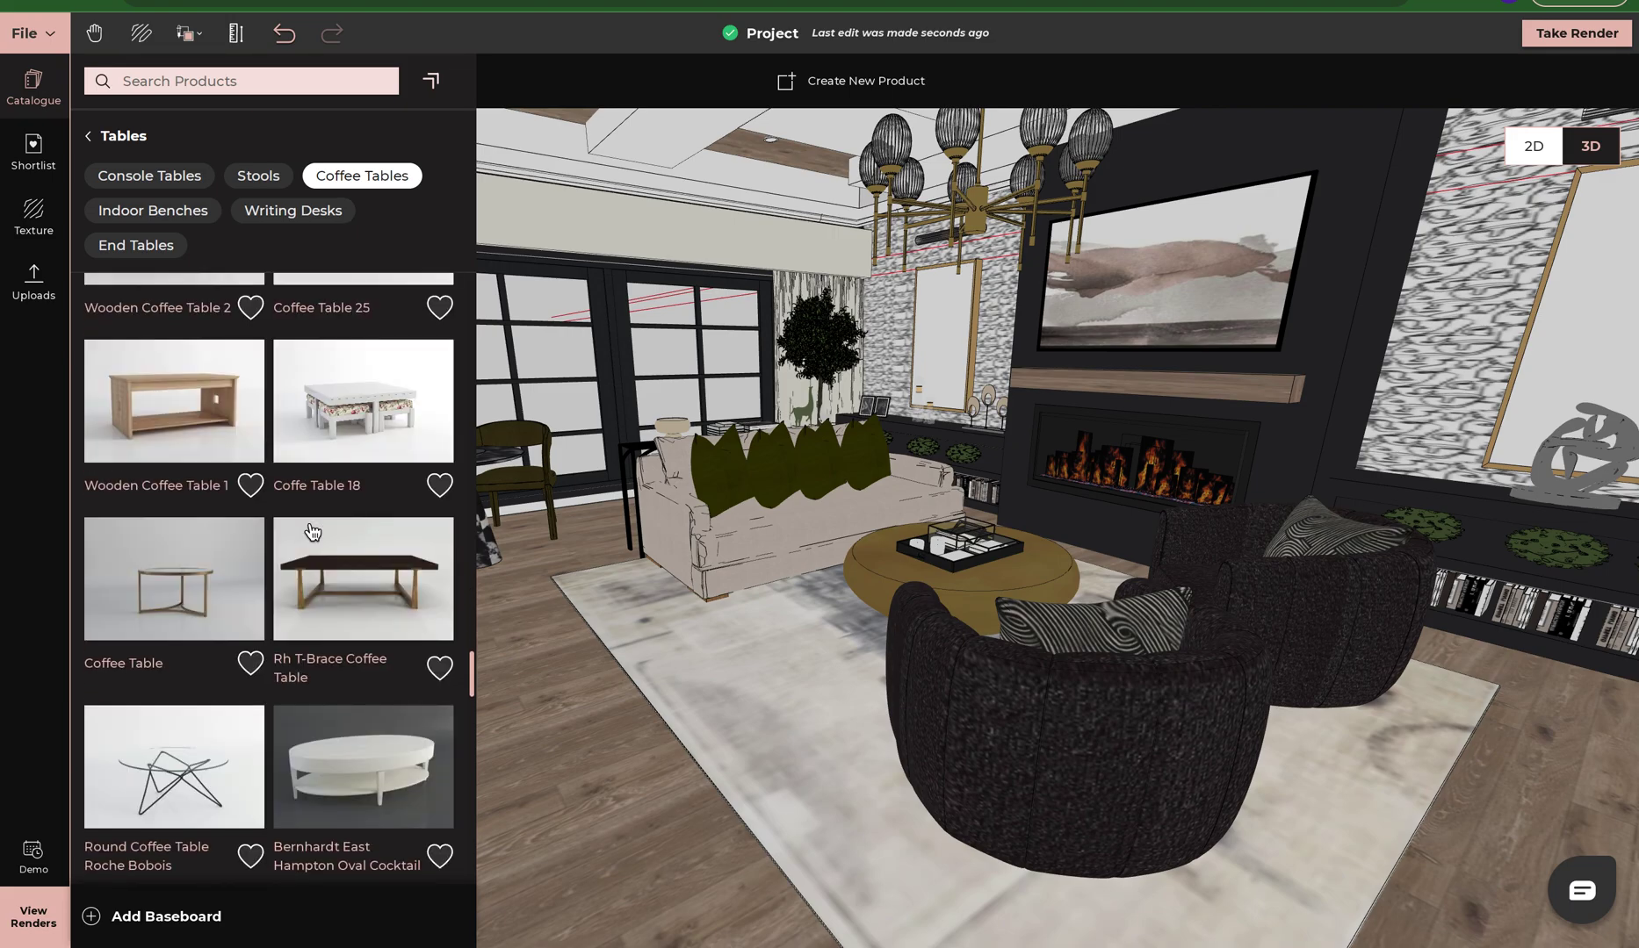
scroll(319, 483, down, 5)
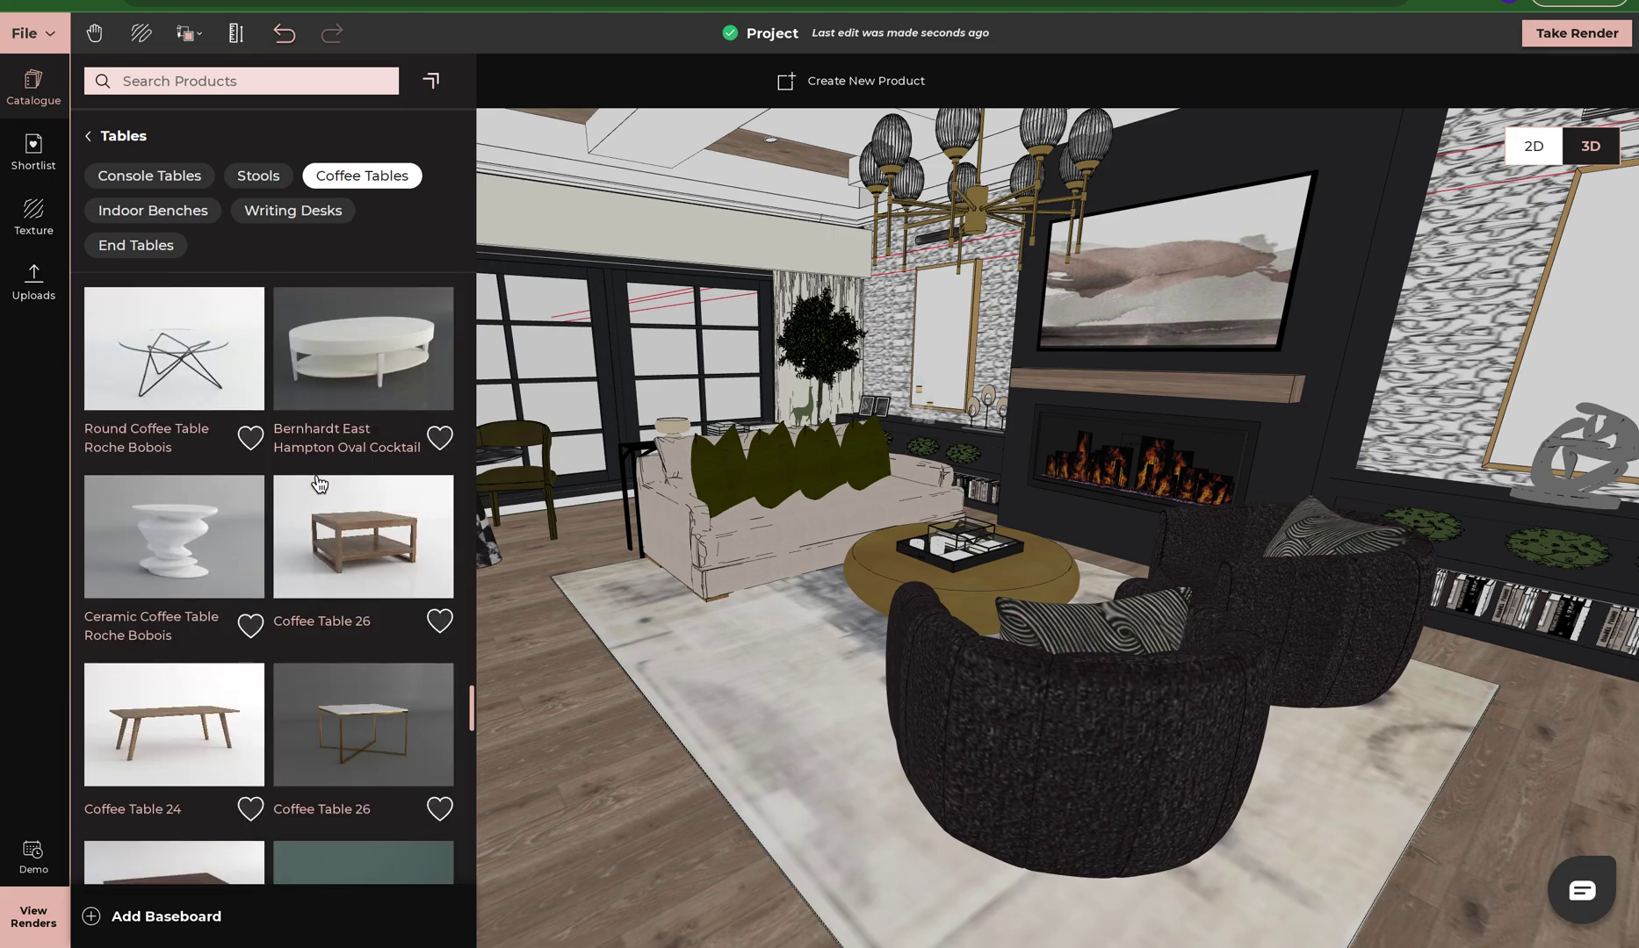
scroll(318, 483, up, 15)
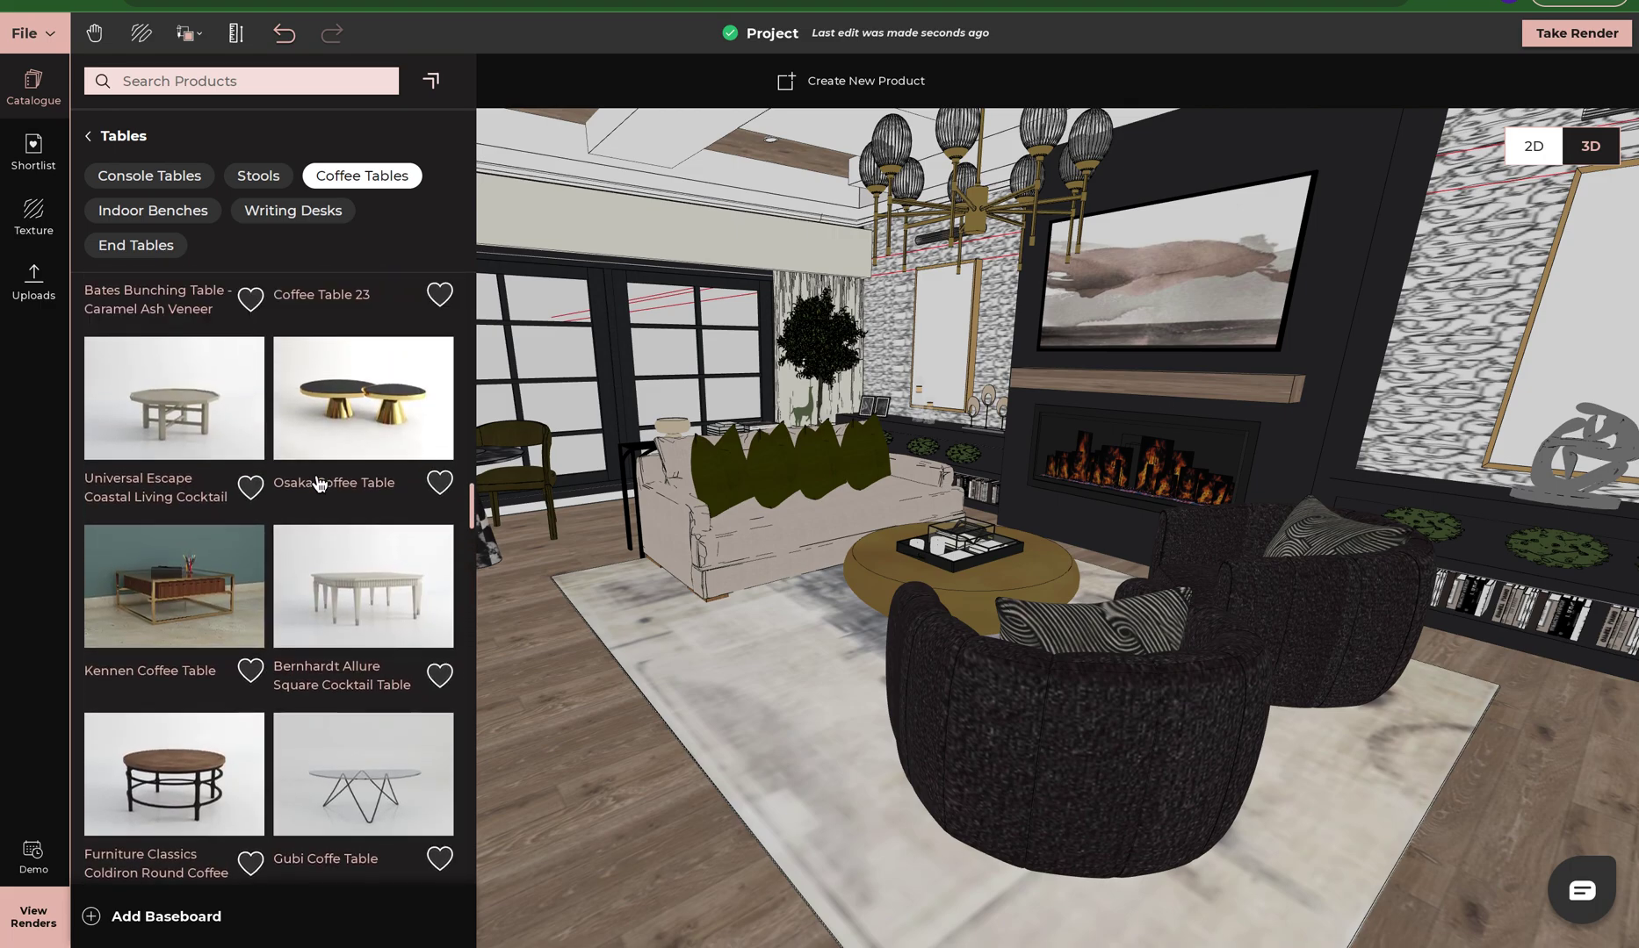
scroll(307, 497, up, 4)
scroll(331, 412, up, 4)
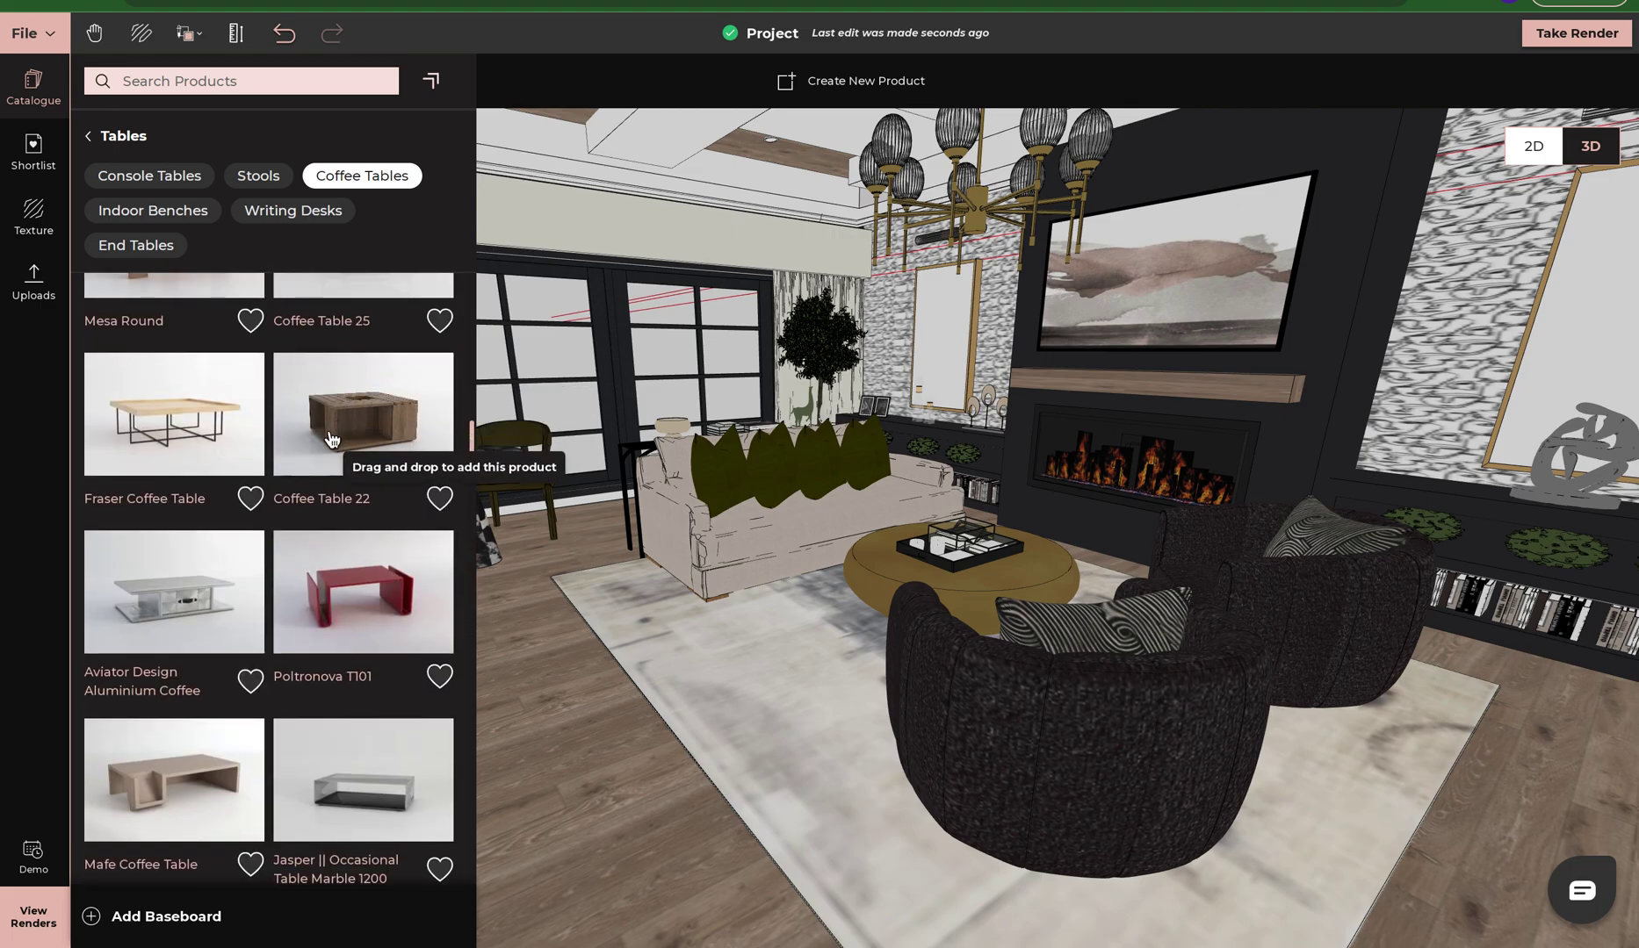
scroll(331, 439, up, 8)
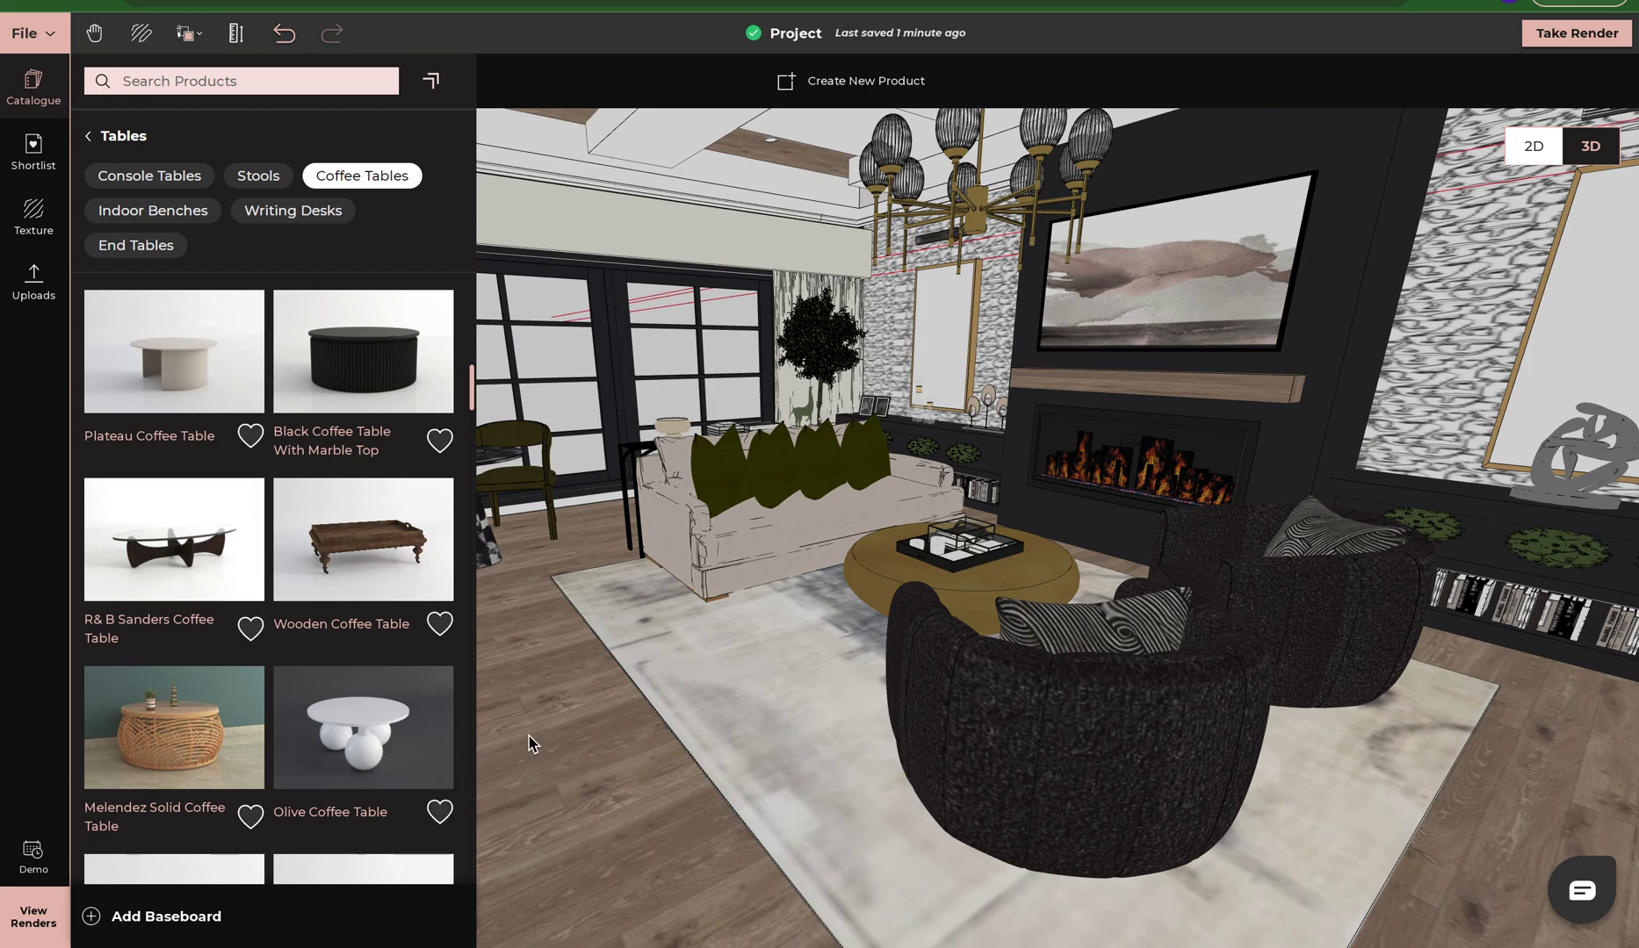
- Shortlist the Olive Coffee Table and view the shortlist's Living Room items
click(440, 812)
click(36, 146)
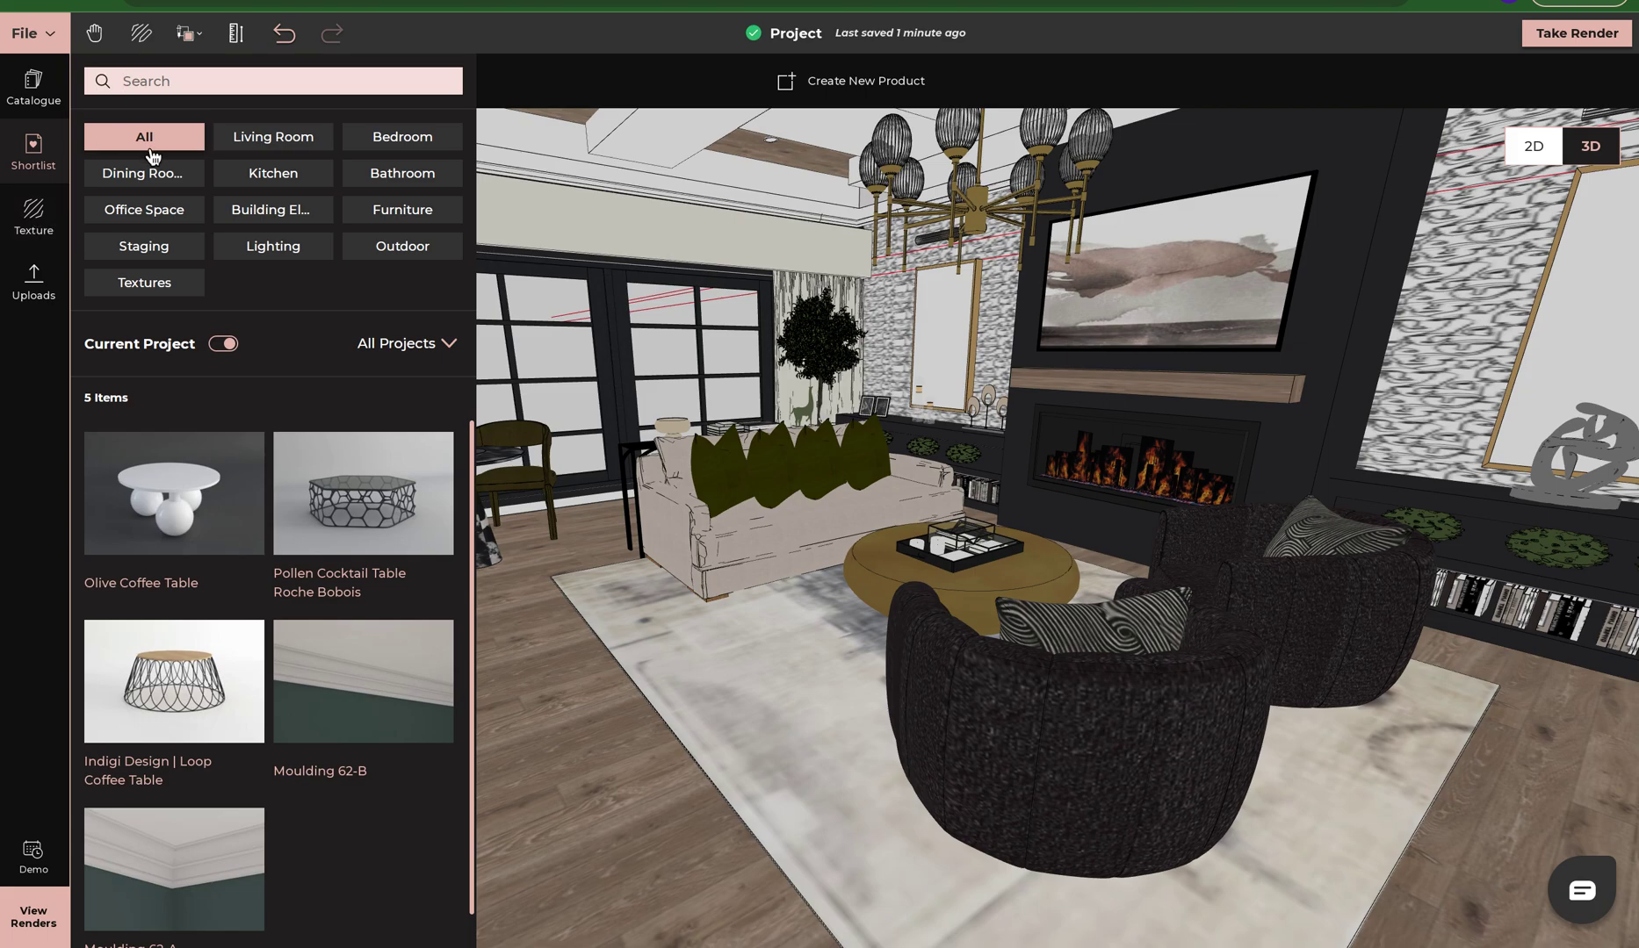
click(245, 143)
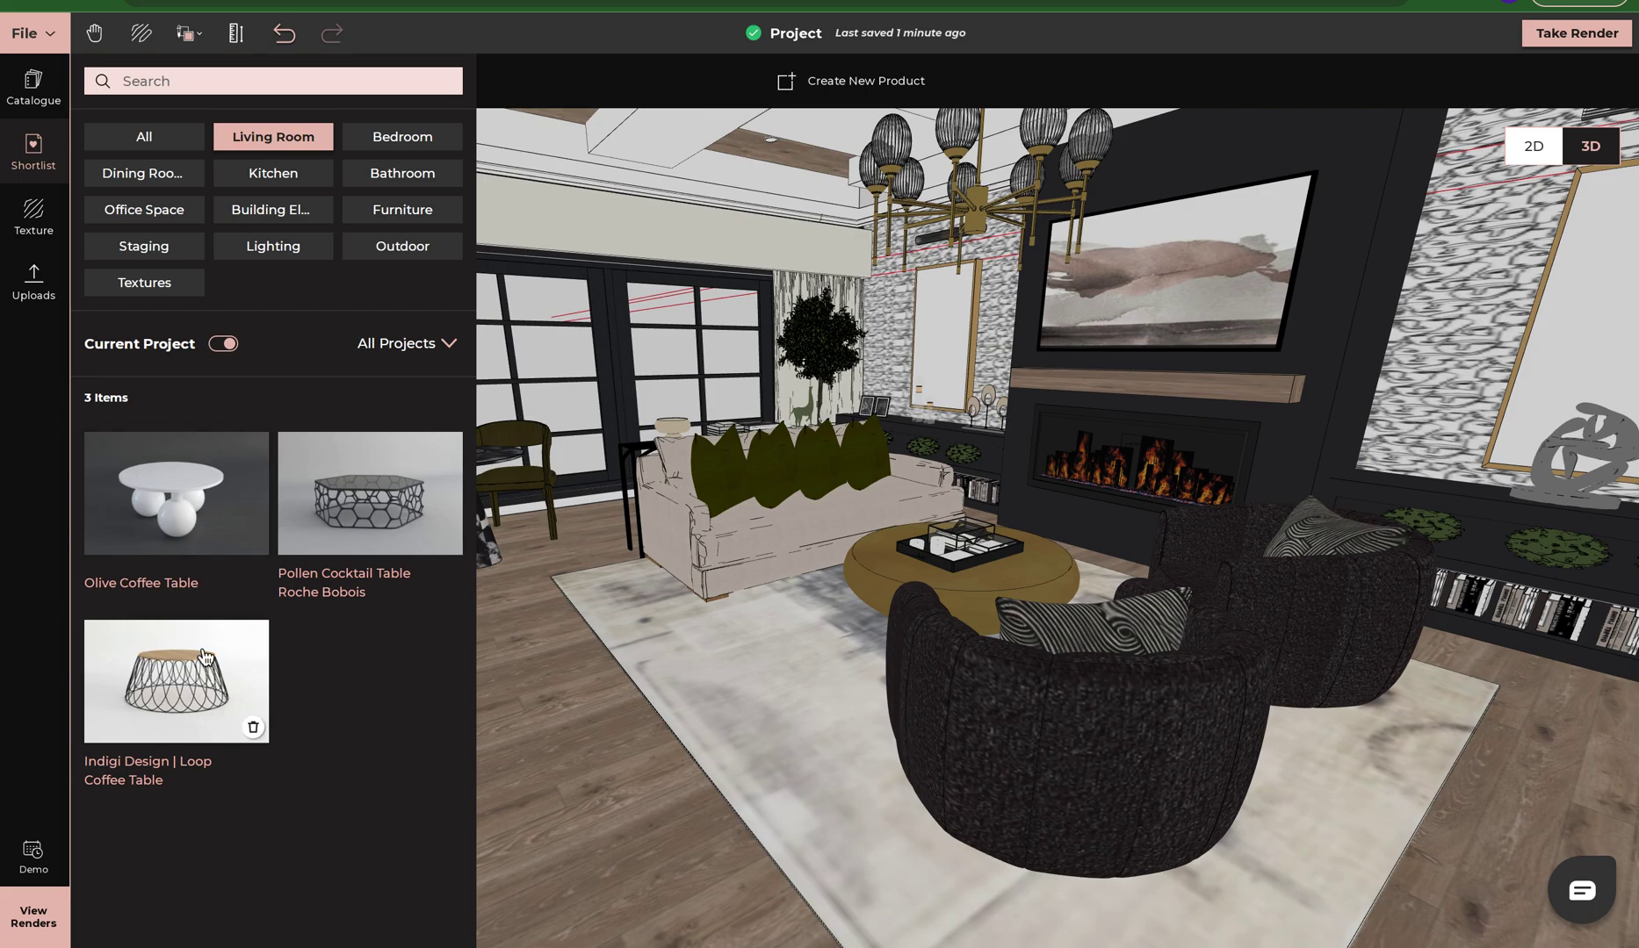
- Filter the shortlist by Bedroom, Bathroom, then All, and toggle Current Project off and on
click(413, 151)
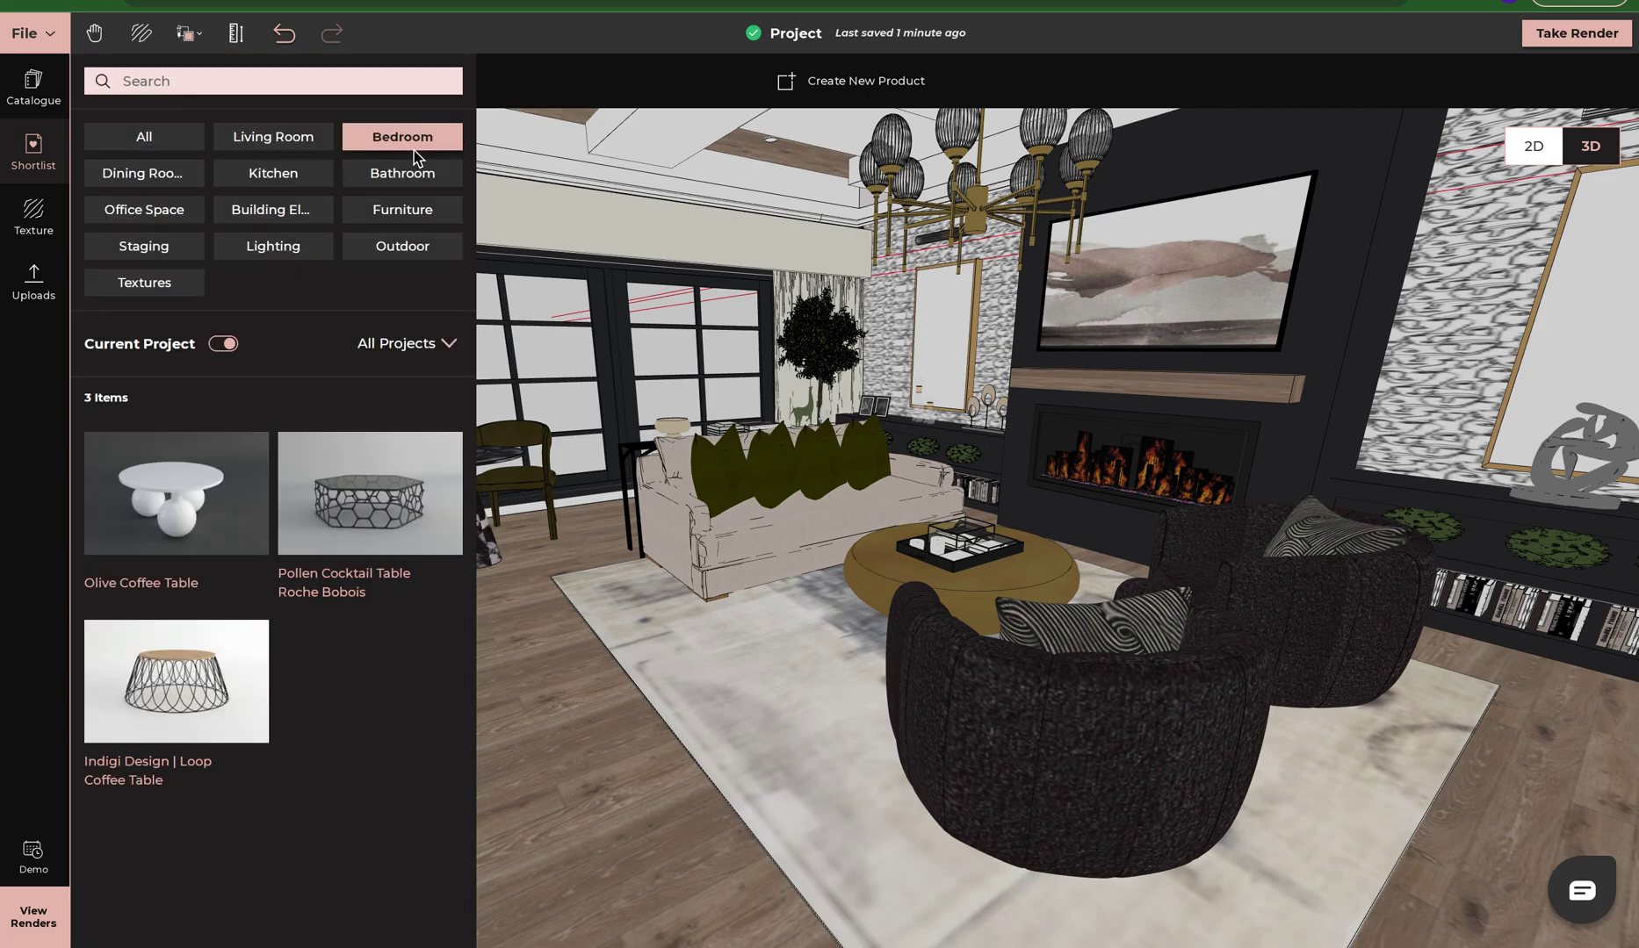
click(408, 173)
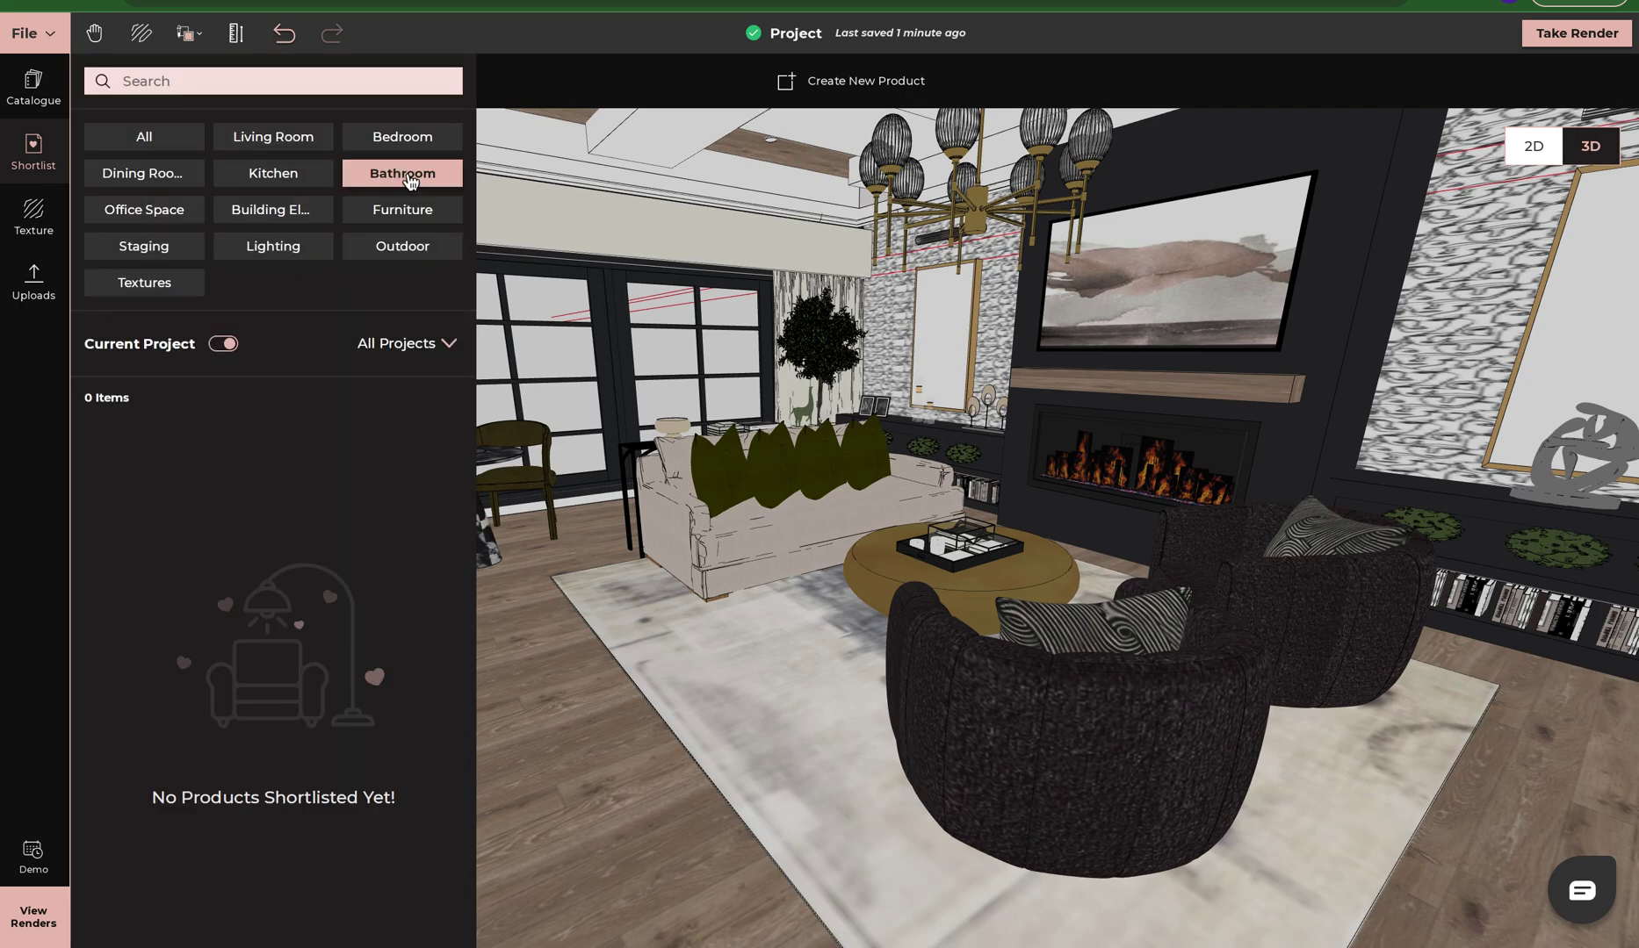
click(173, 148)
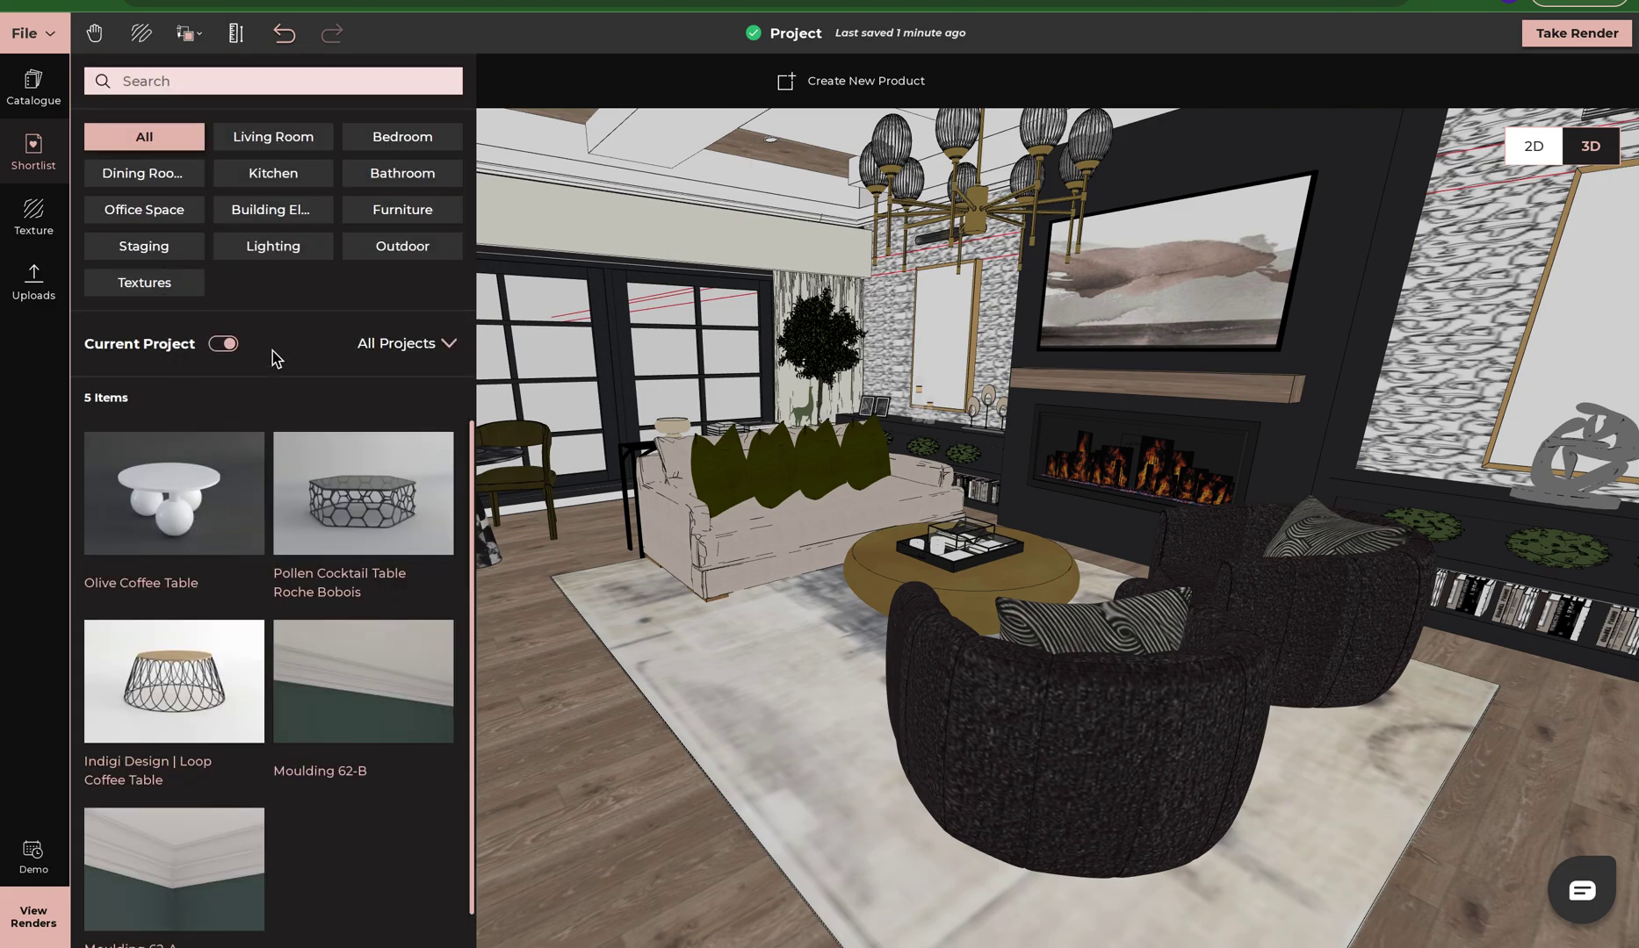
click(223, 345)
click(226, 346)
- Open the All Projects dropdown and browse the list of projects
click(426, 345)
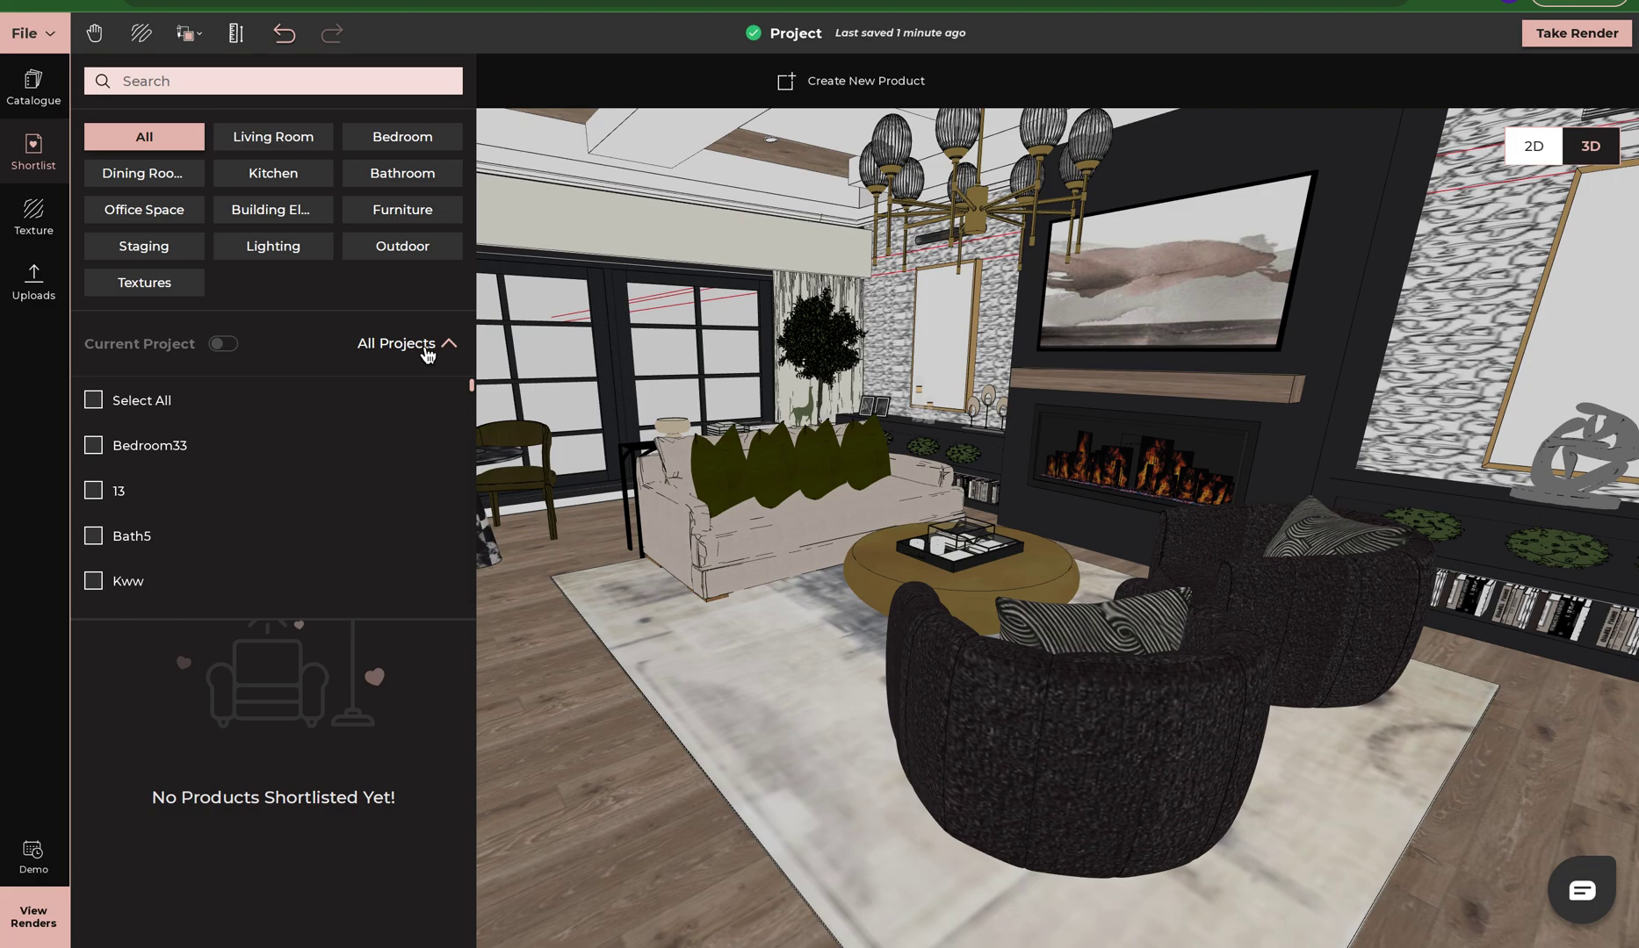
scroll(201, 454, down, 2)
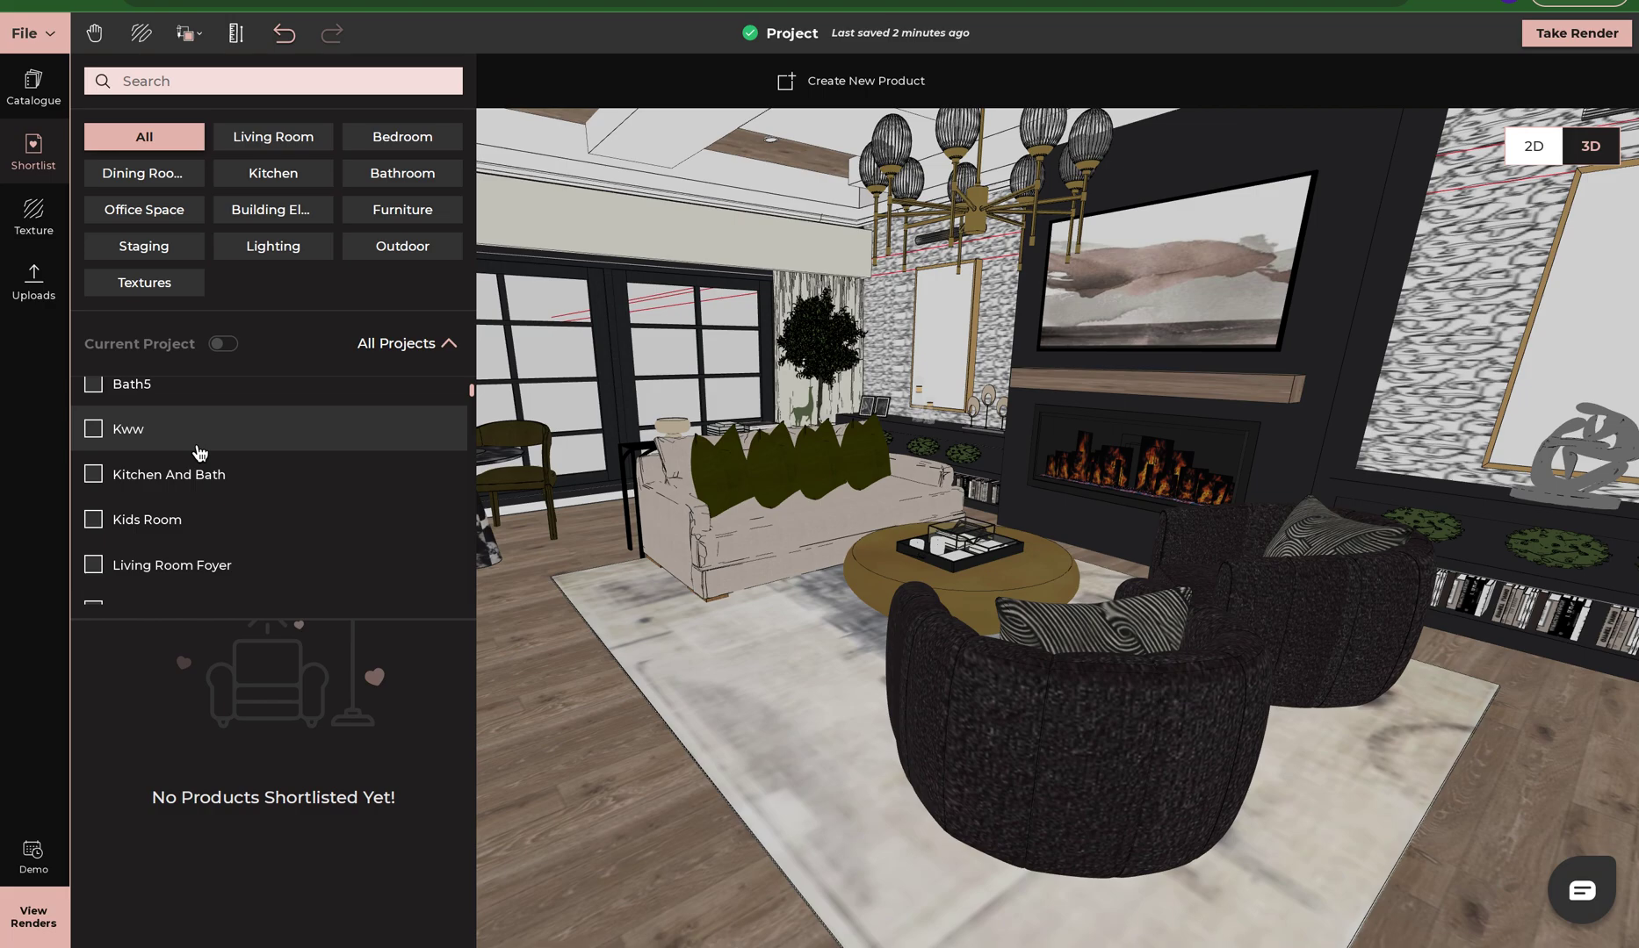
scroll(201, 453, down, 5)
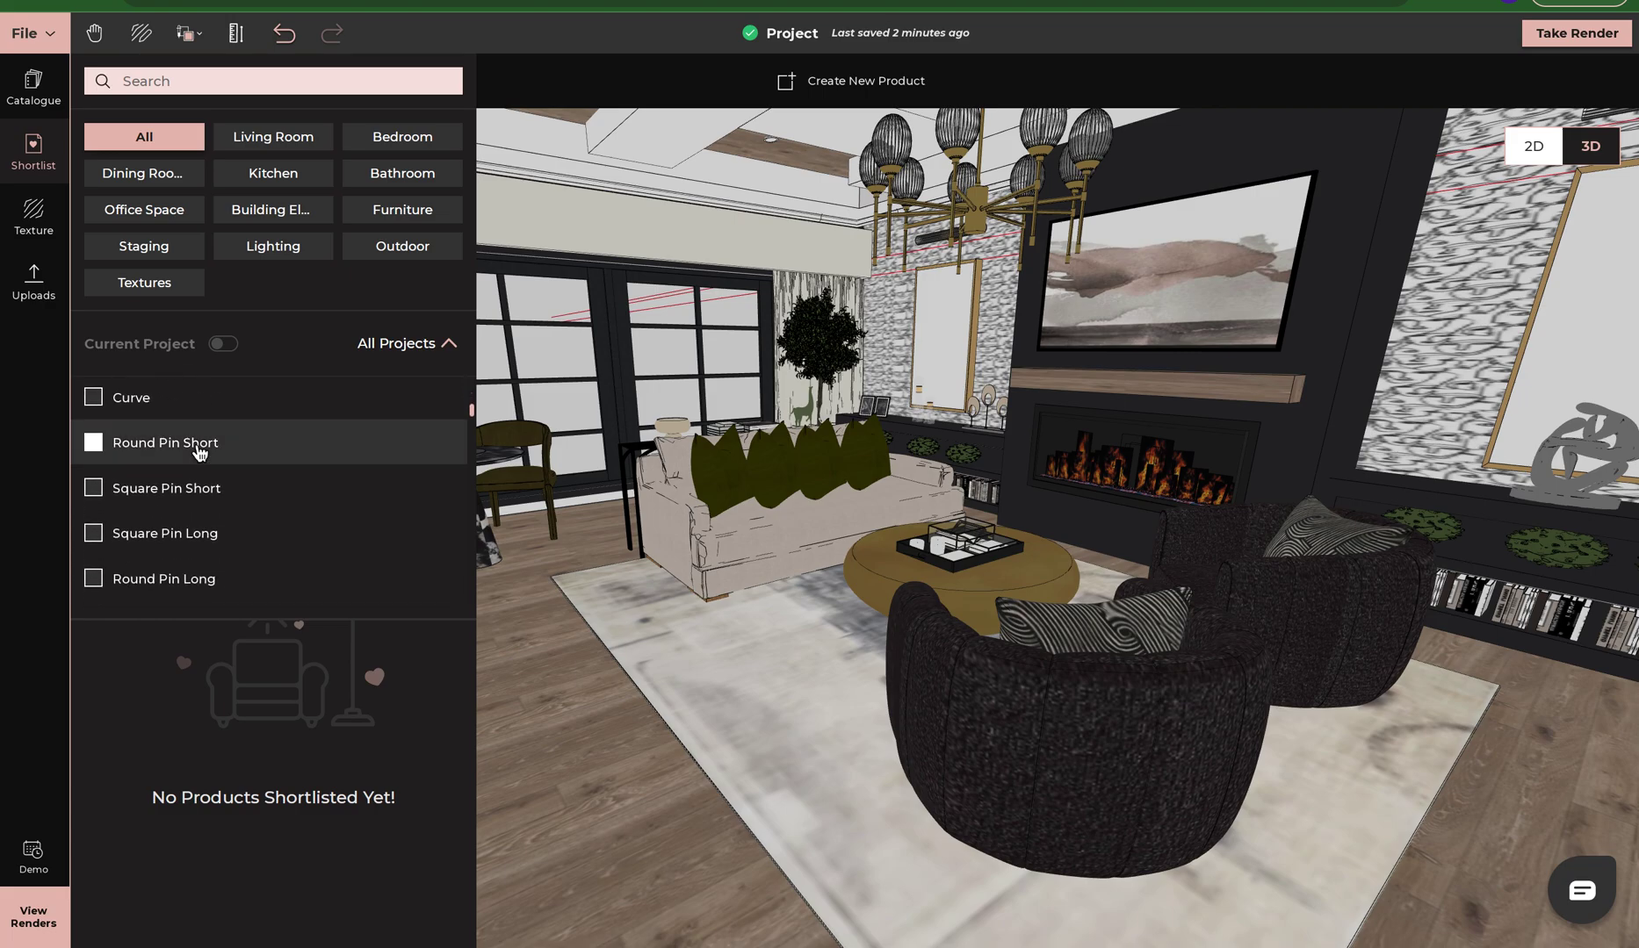
scroll(230, 413, up, 8)
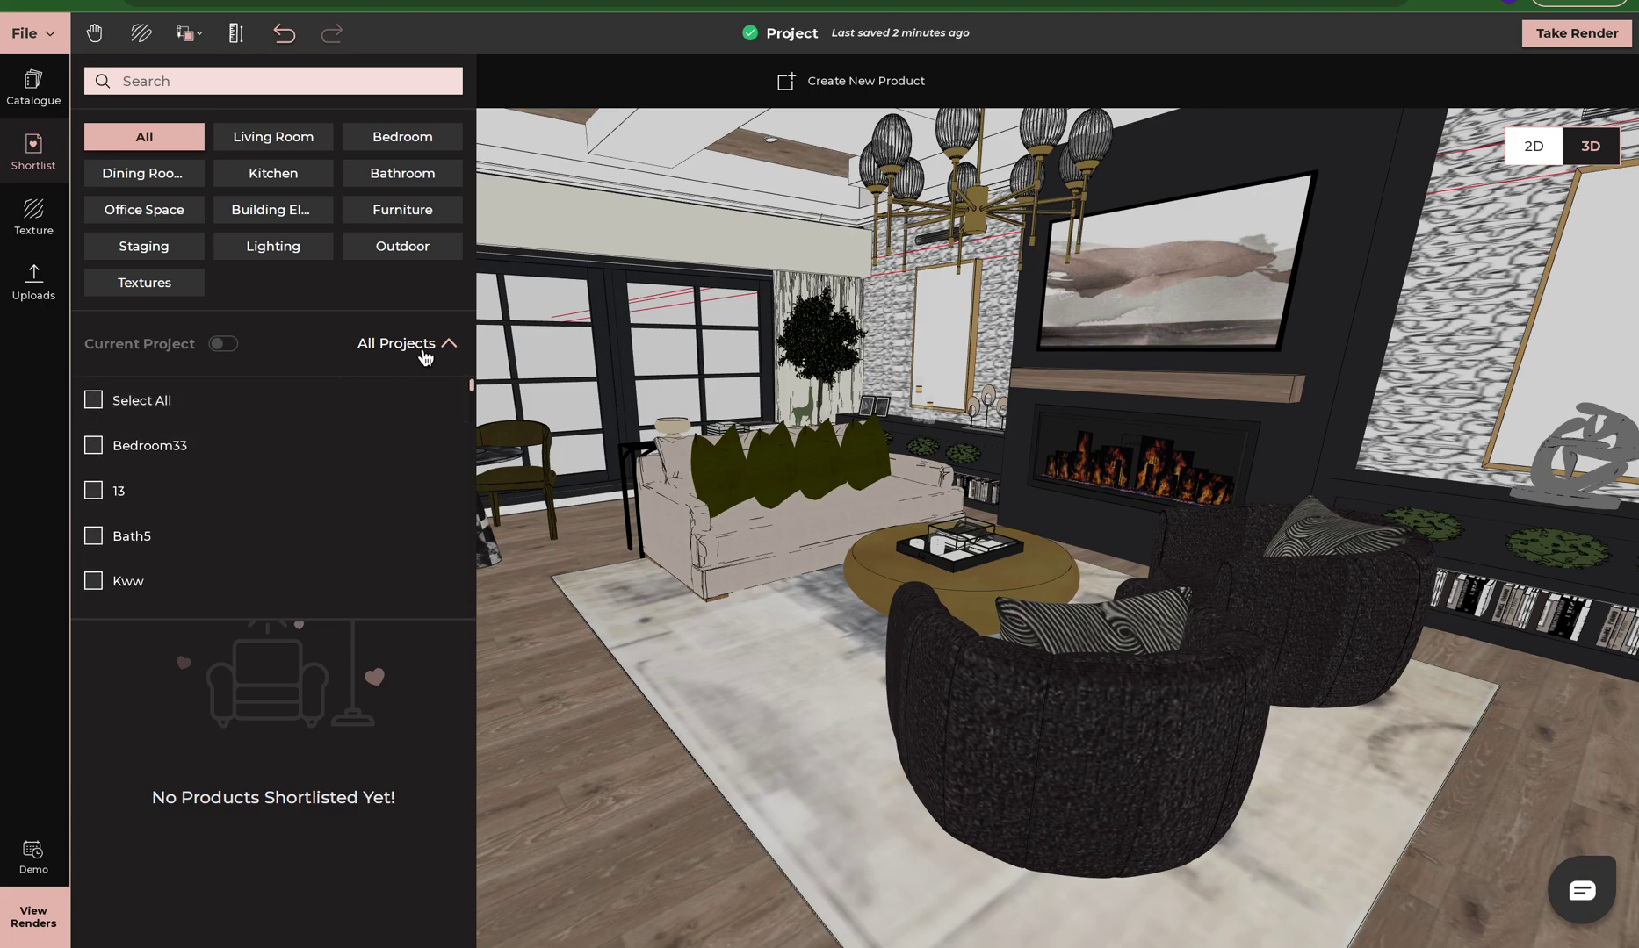
scroll(123, 491, down, 1)
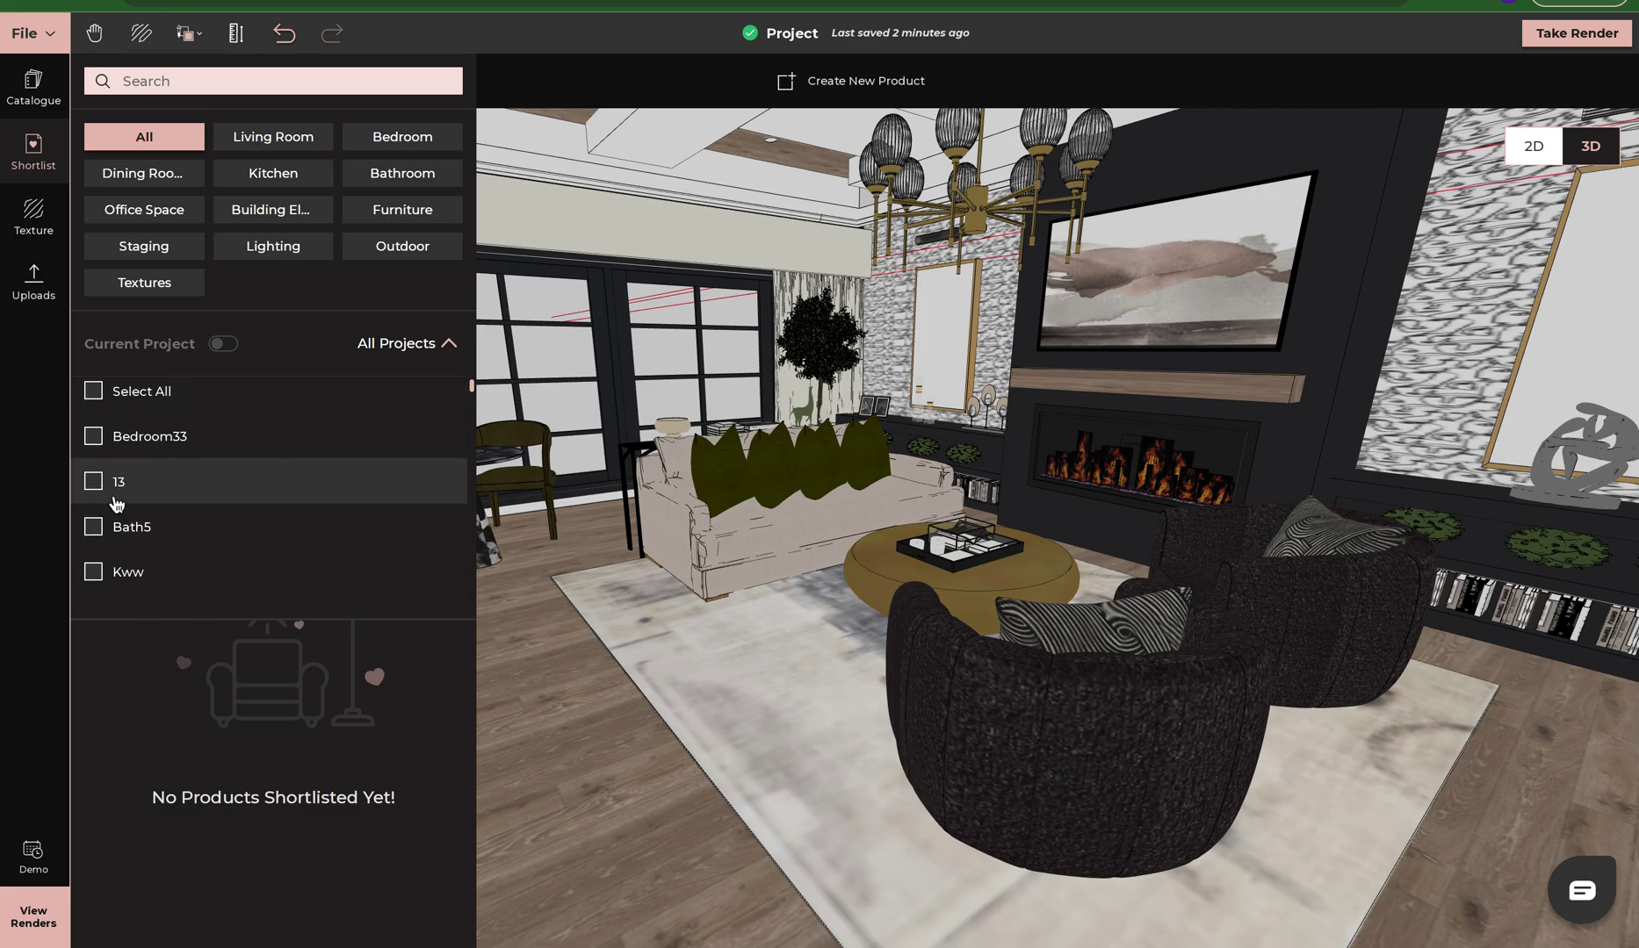
scroll(119, 527, down, 3)
scroll(110, 492, up, 4)
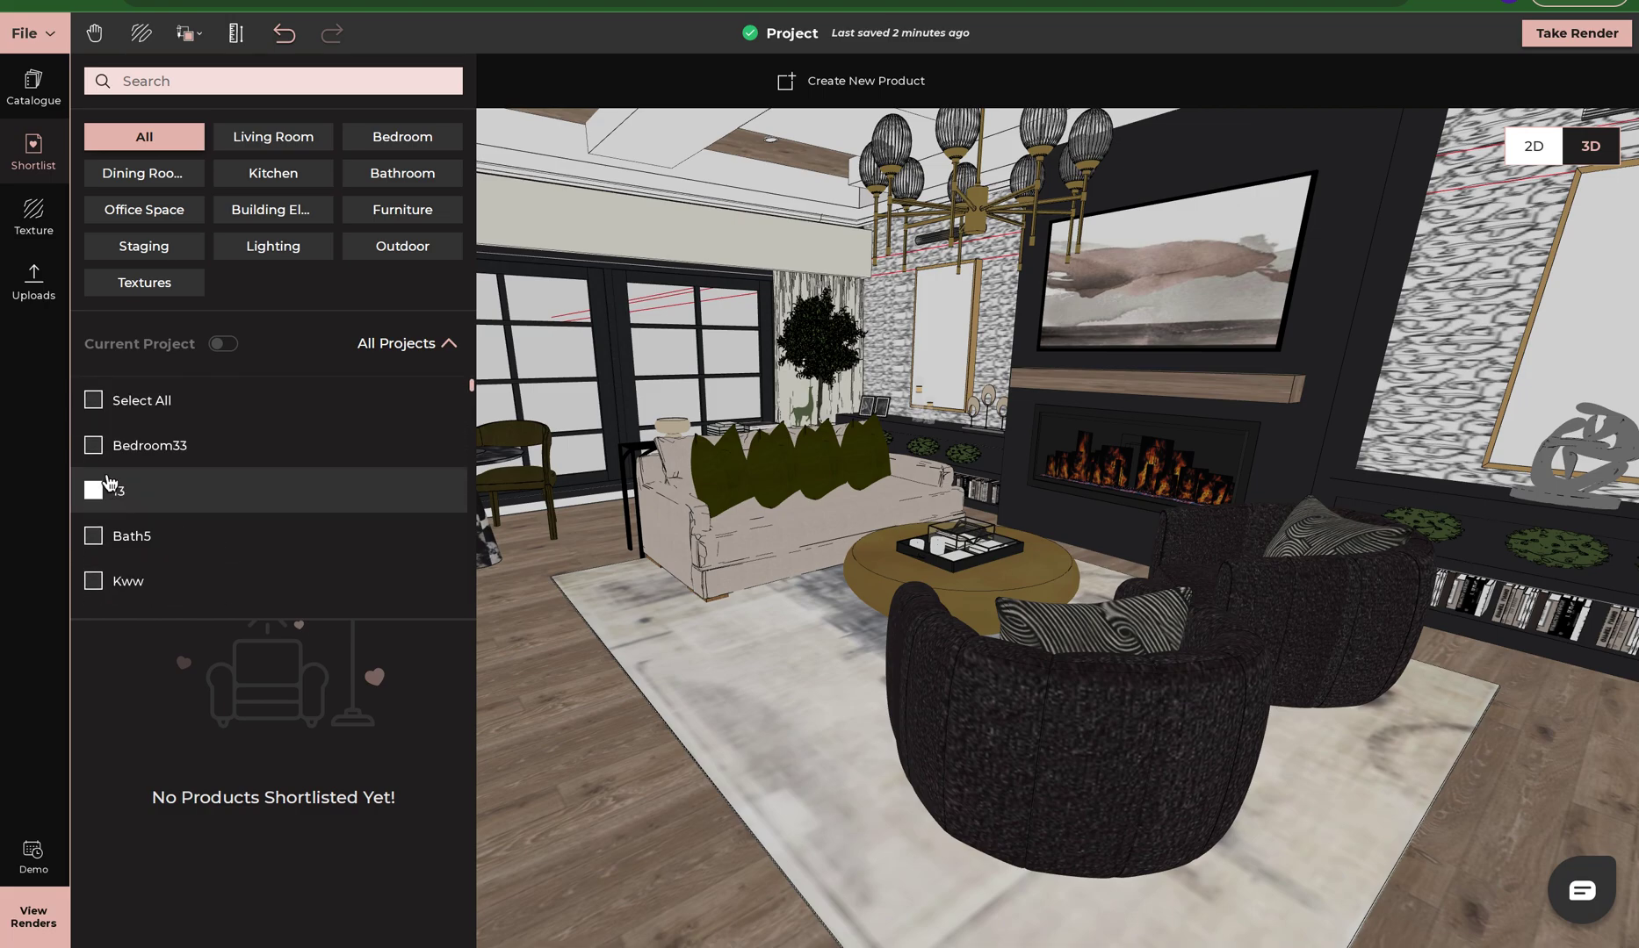
- Tick Select All to include every project, listing all 193 shortlisted items
click(93, 400)
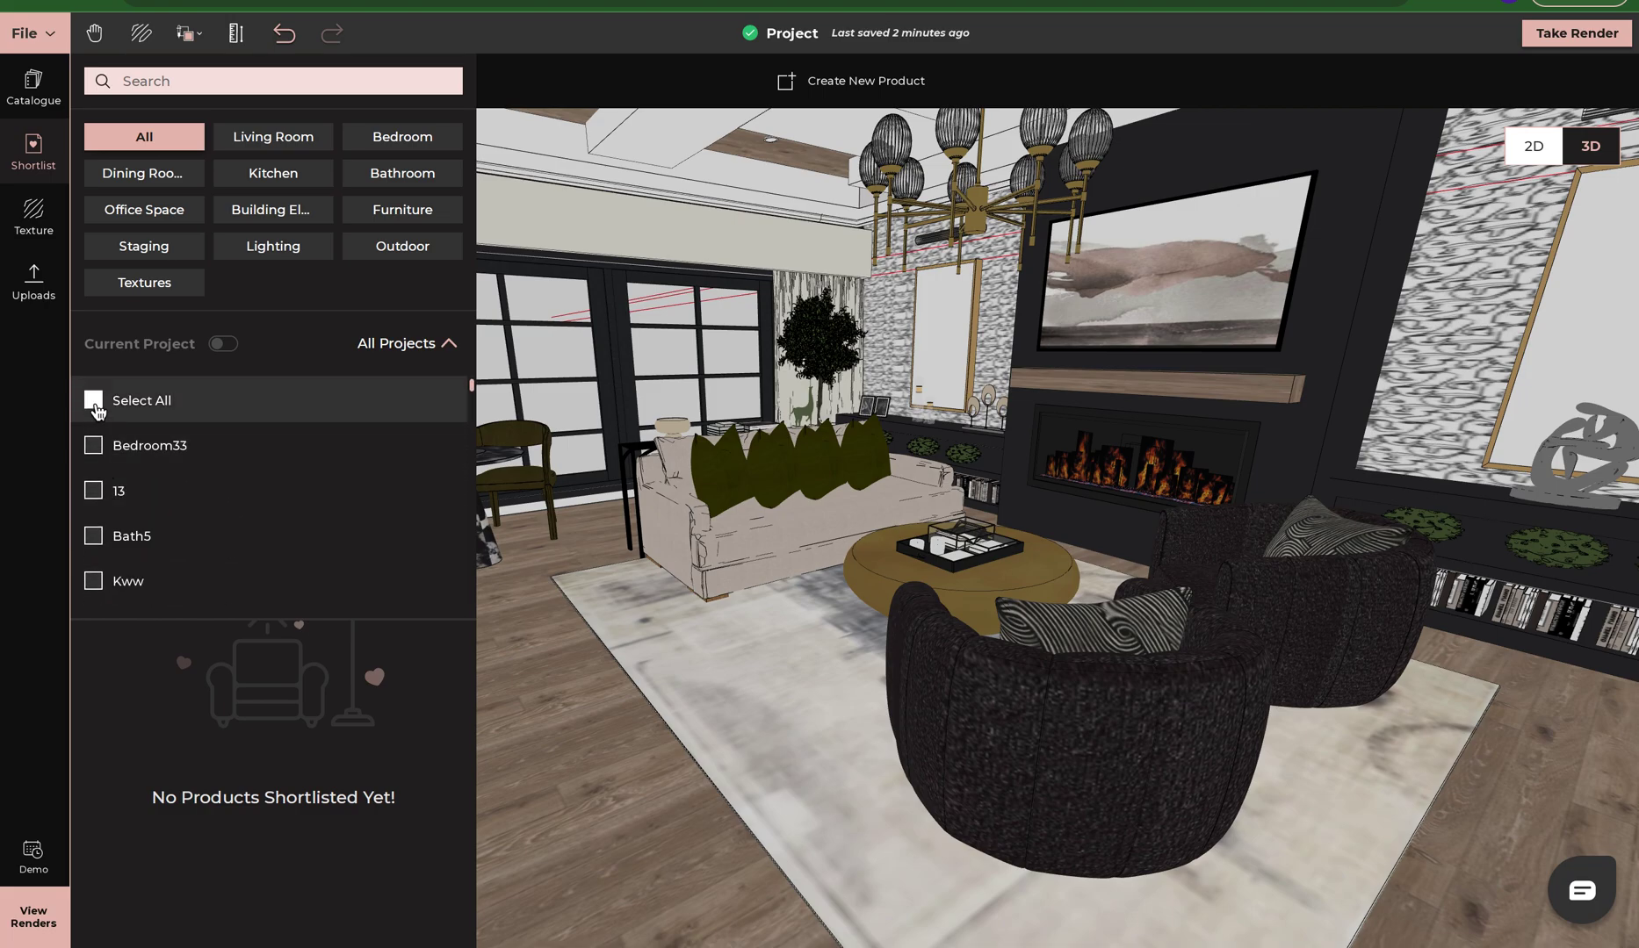
click(429, 351)
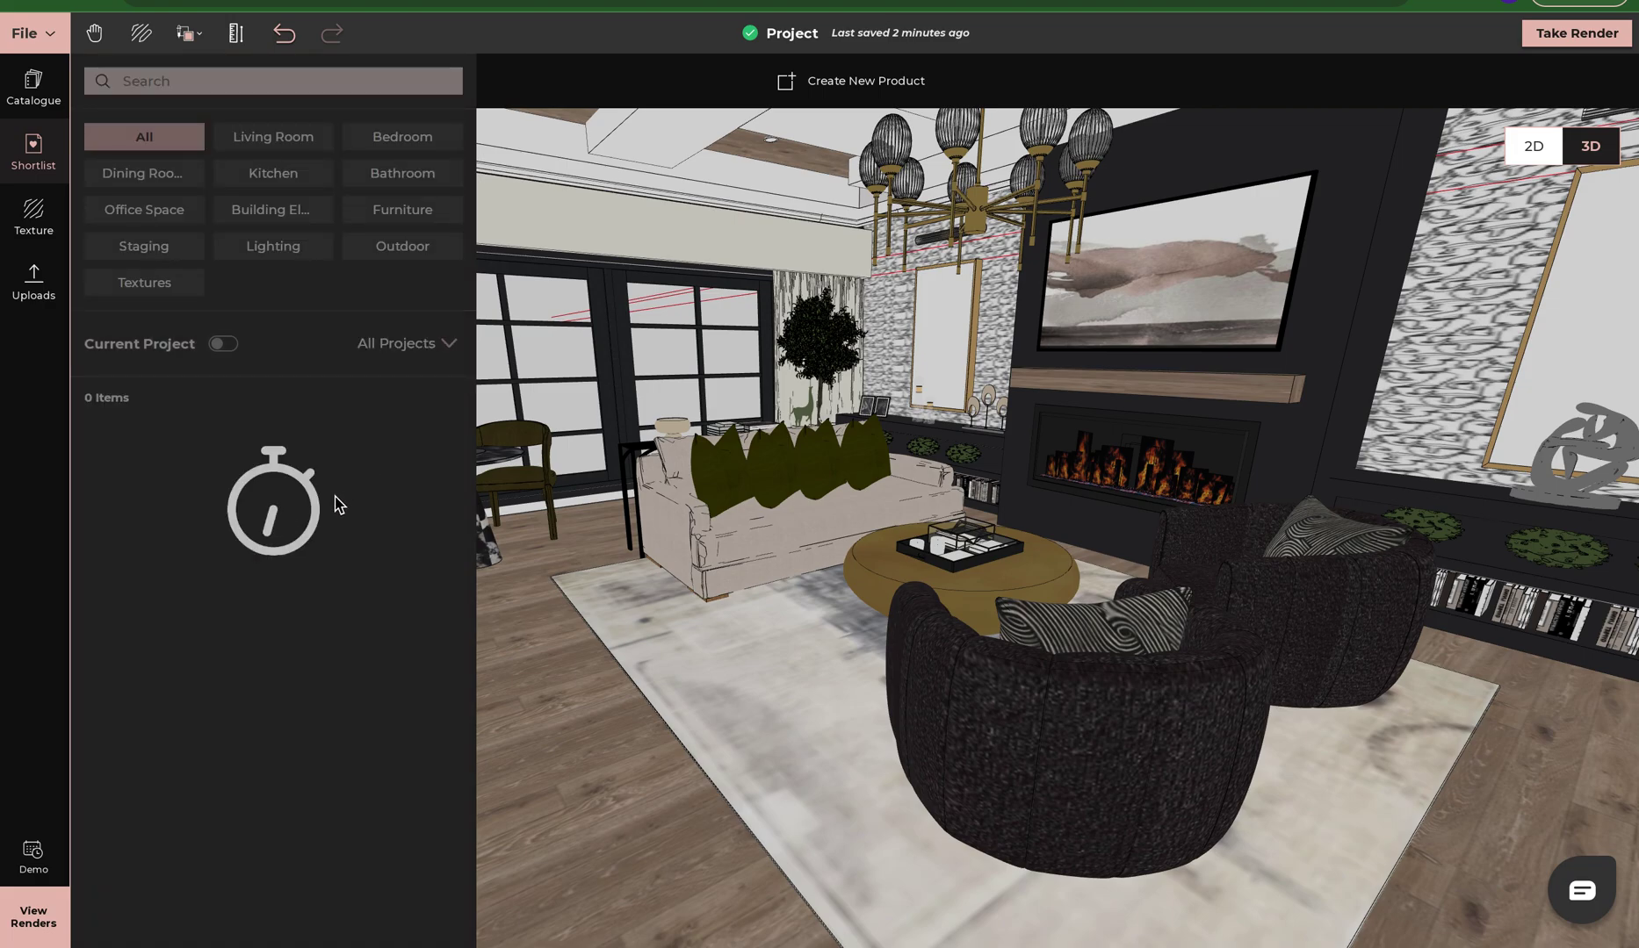
scroll(314, 542, down, 2)
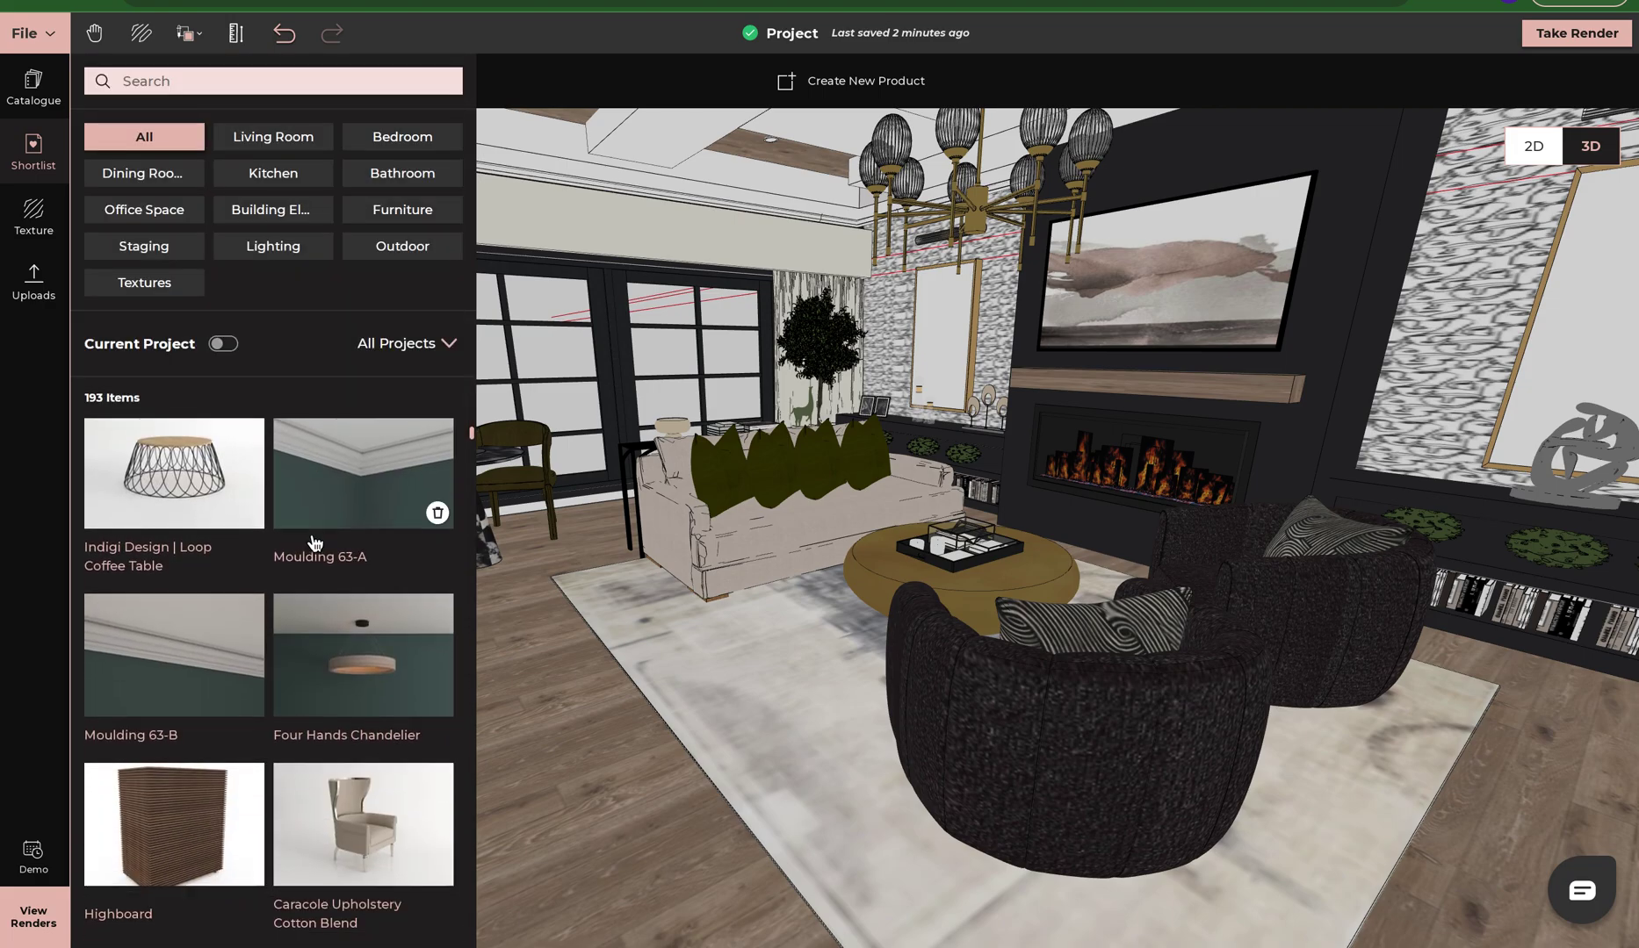
scroll(314, 543, down, 15)
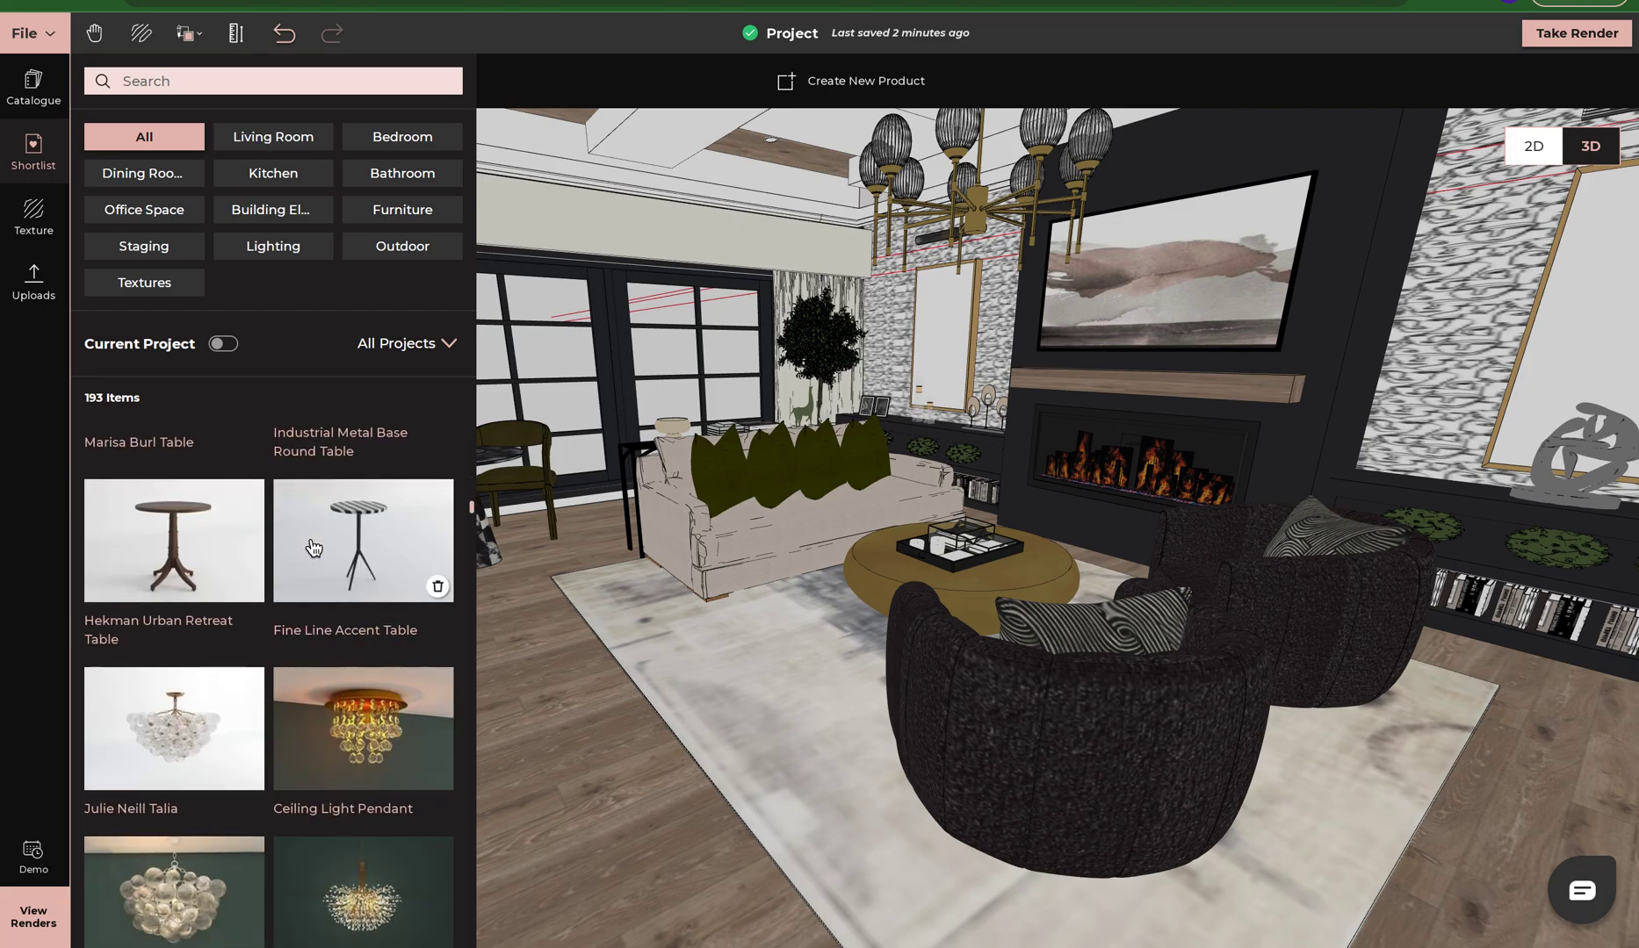
scroll(314, 548, down, 15)
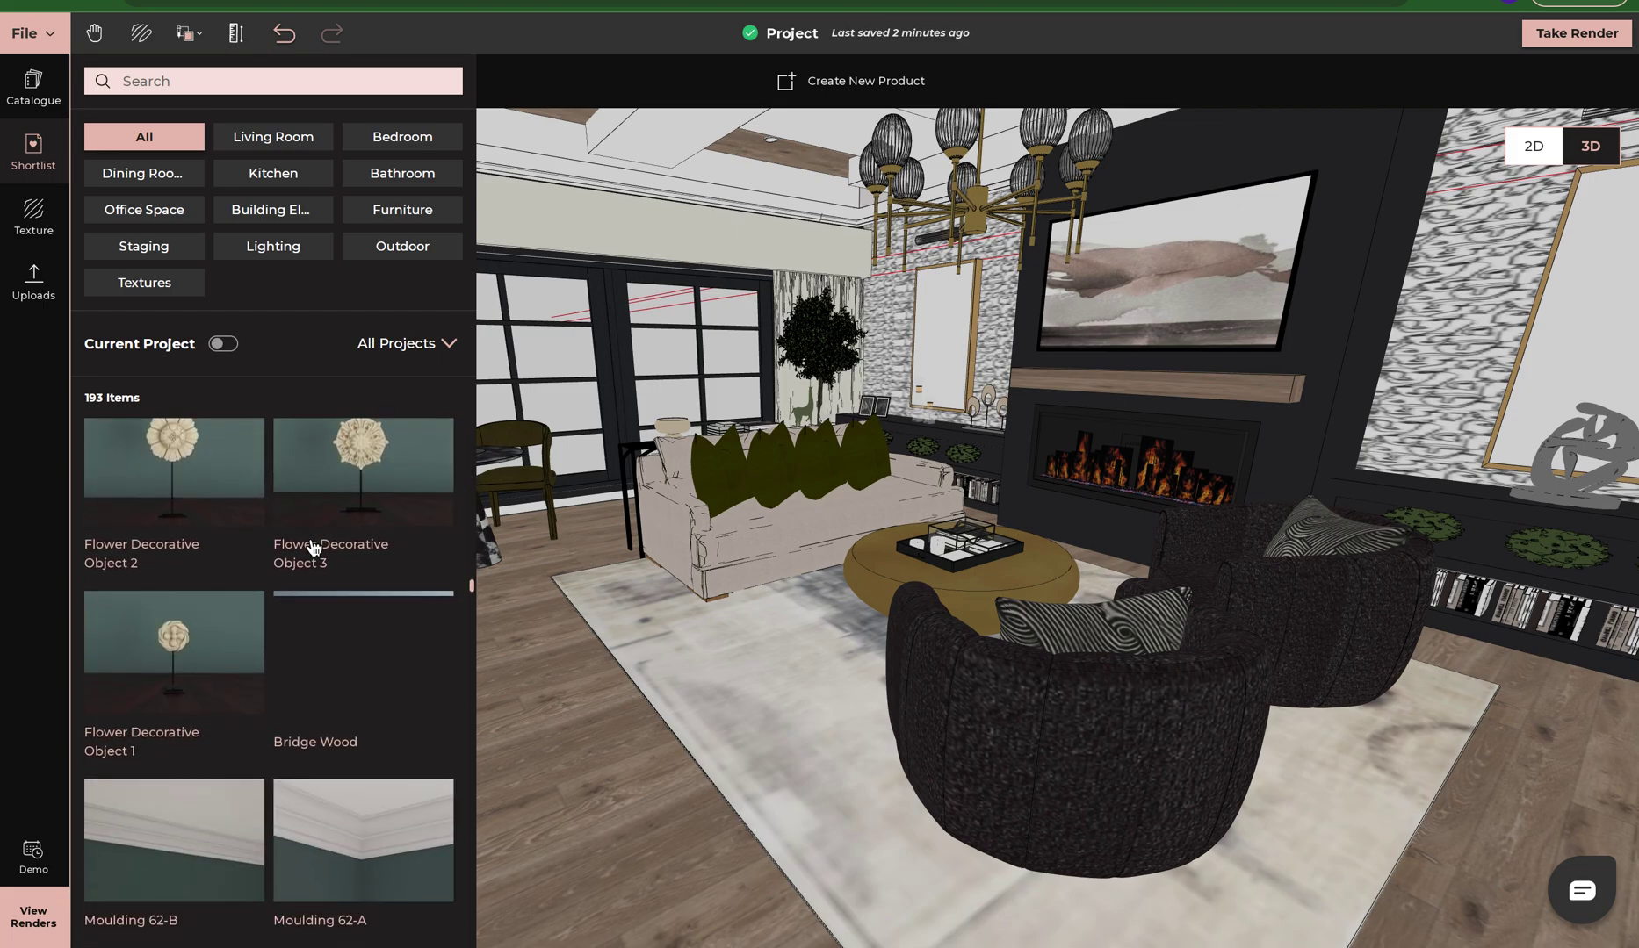
scroll(315, 548, up, 20)
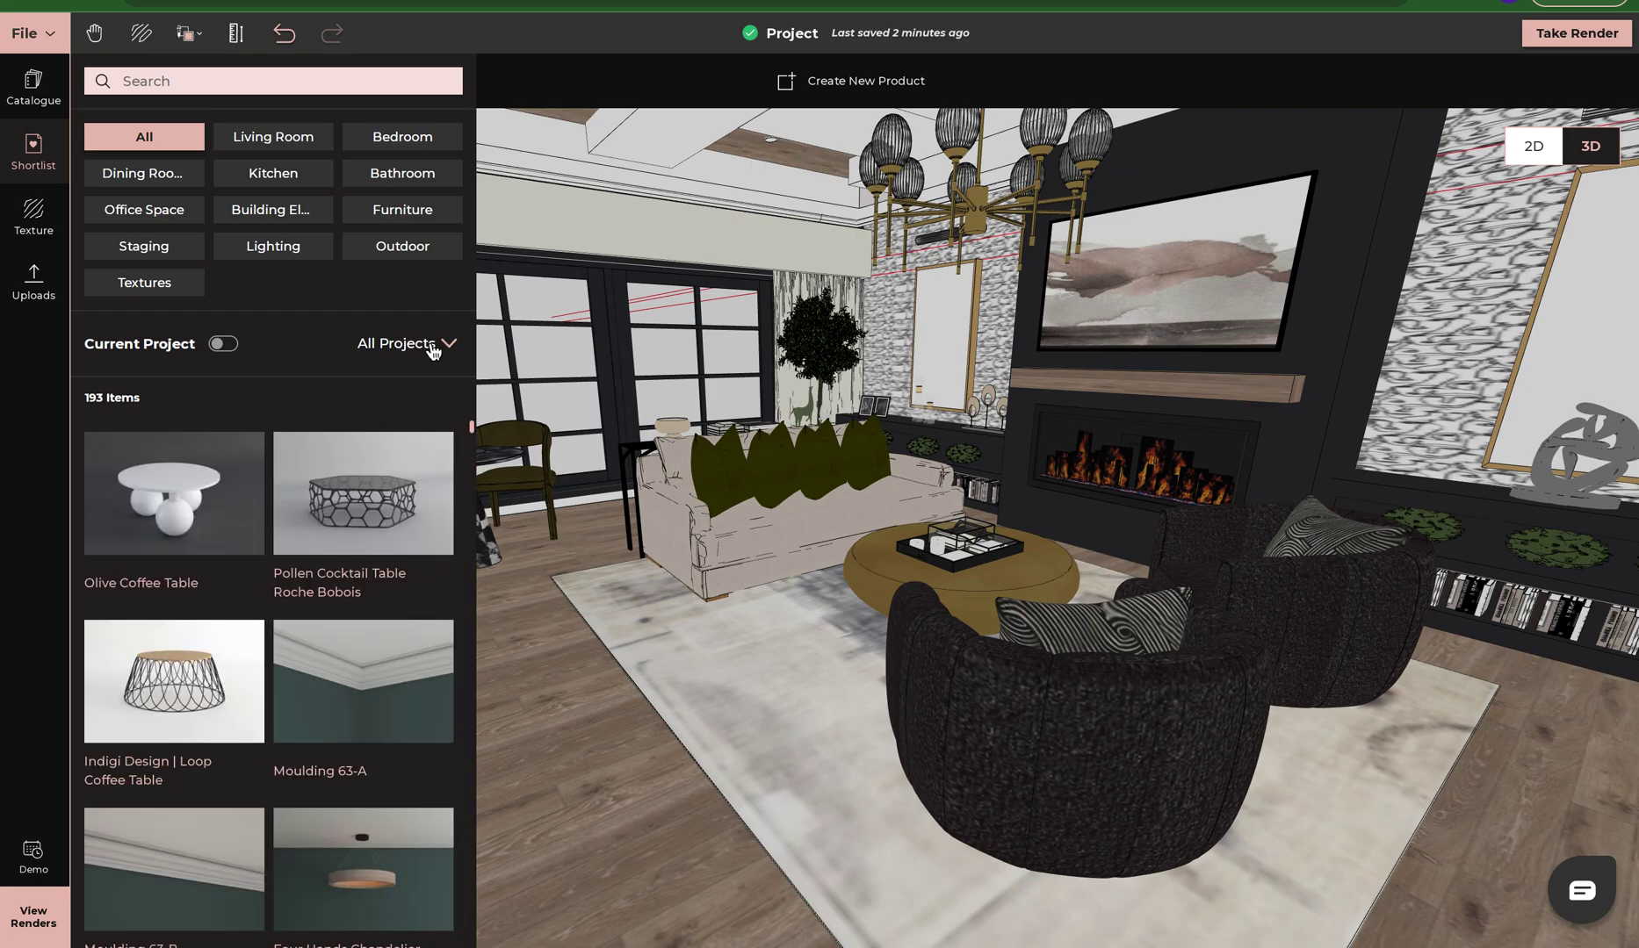
- Filter the shortlist's All Projects list to project 13 only, clearing Select All
click(433, 348)
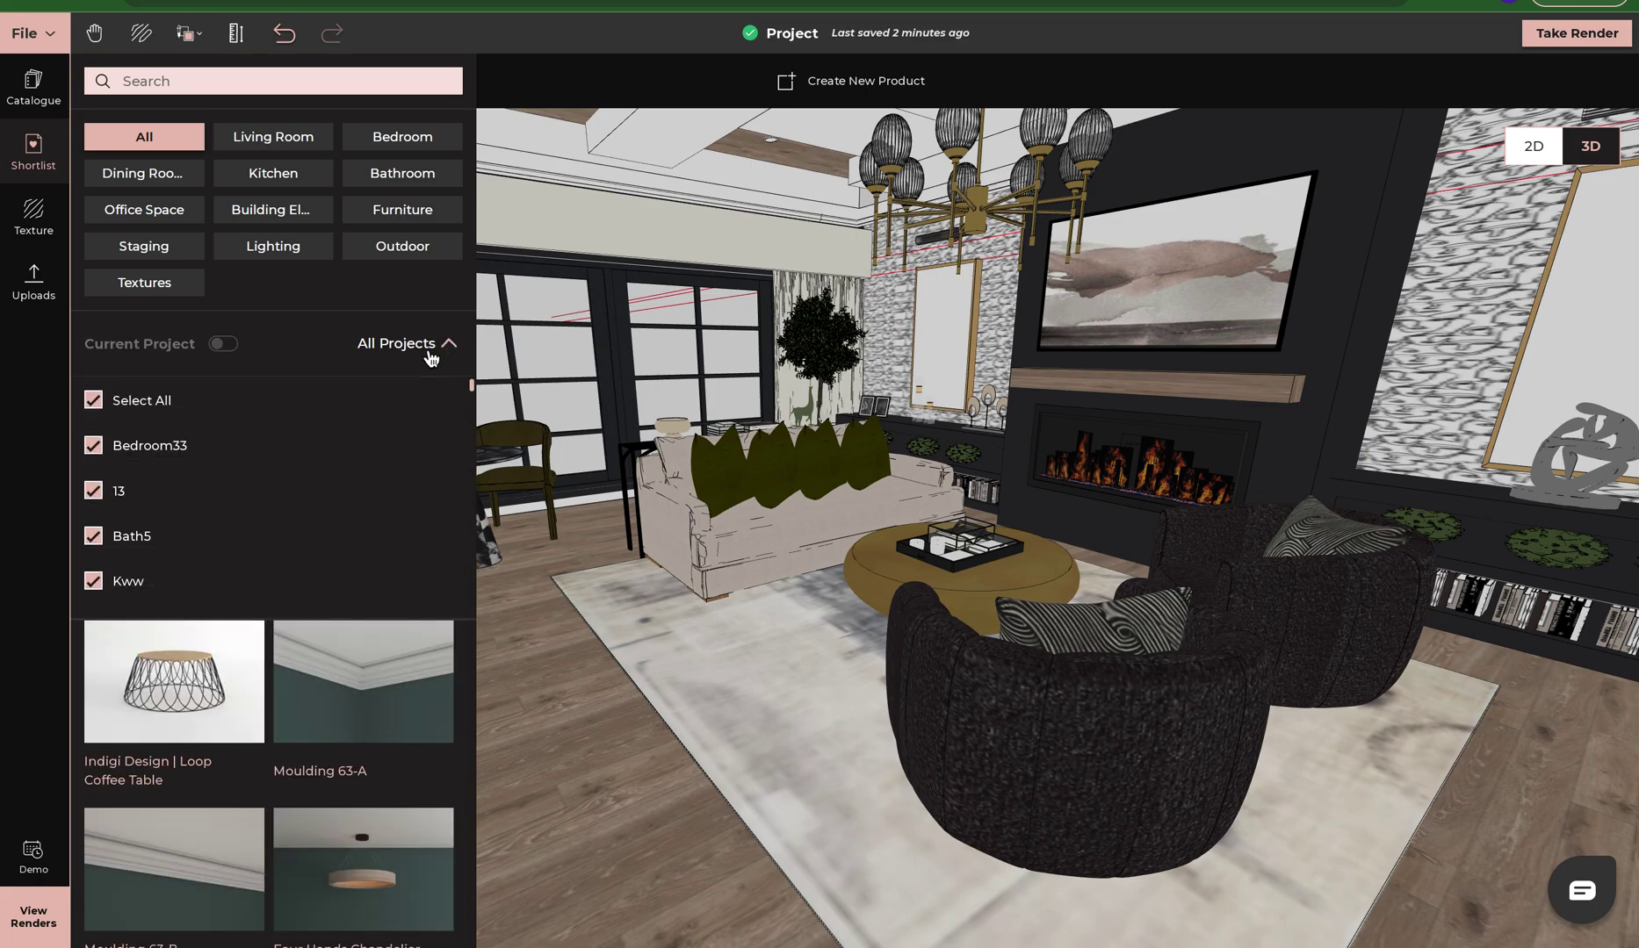
click(105, 411)
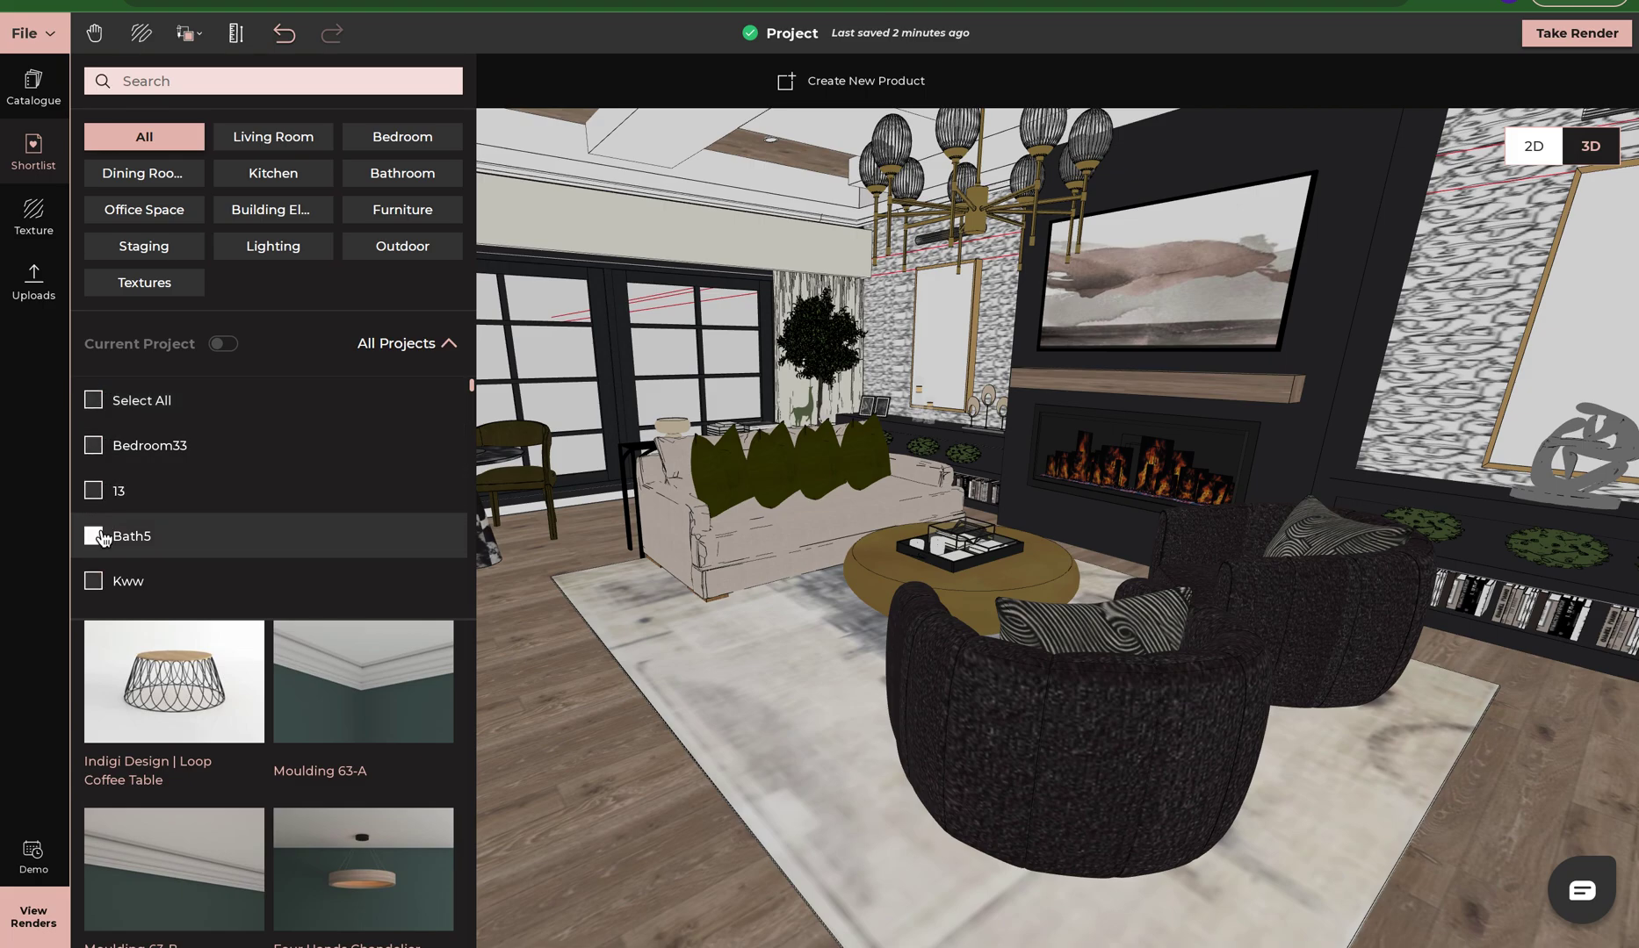
click(95, 497)
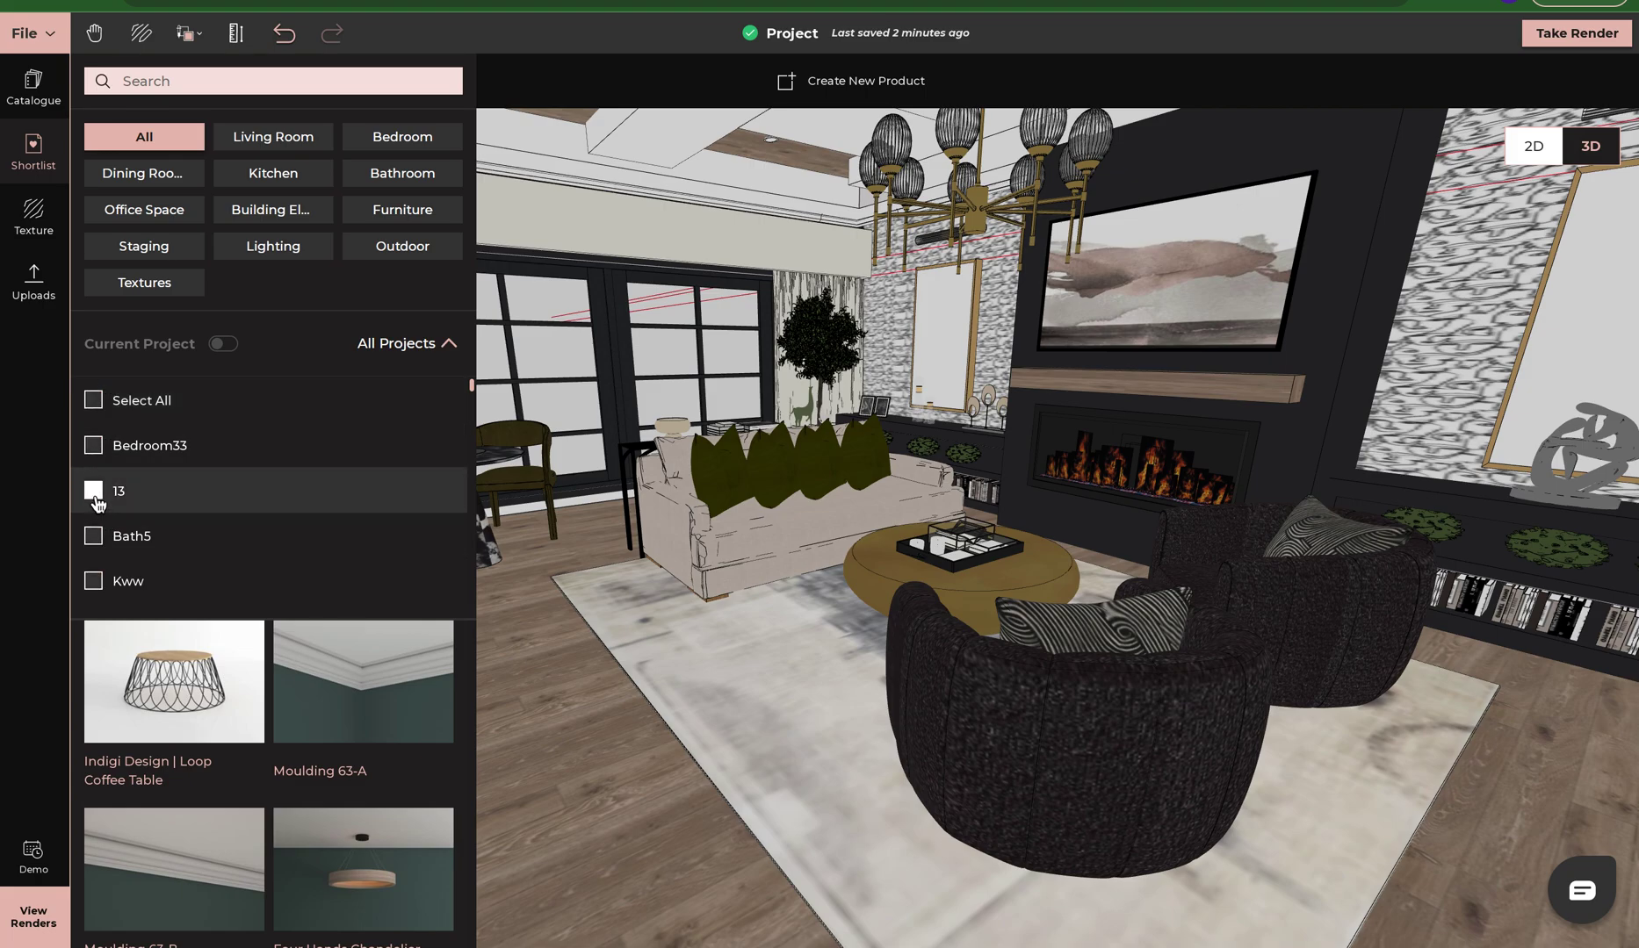
click(394, 347)
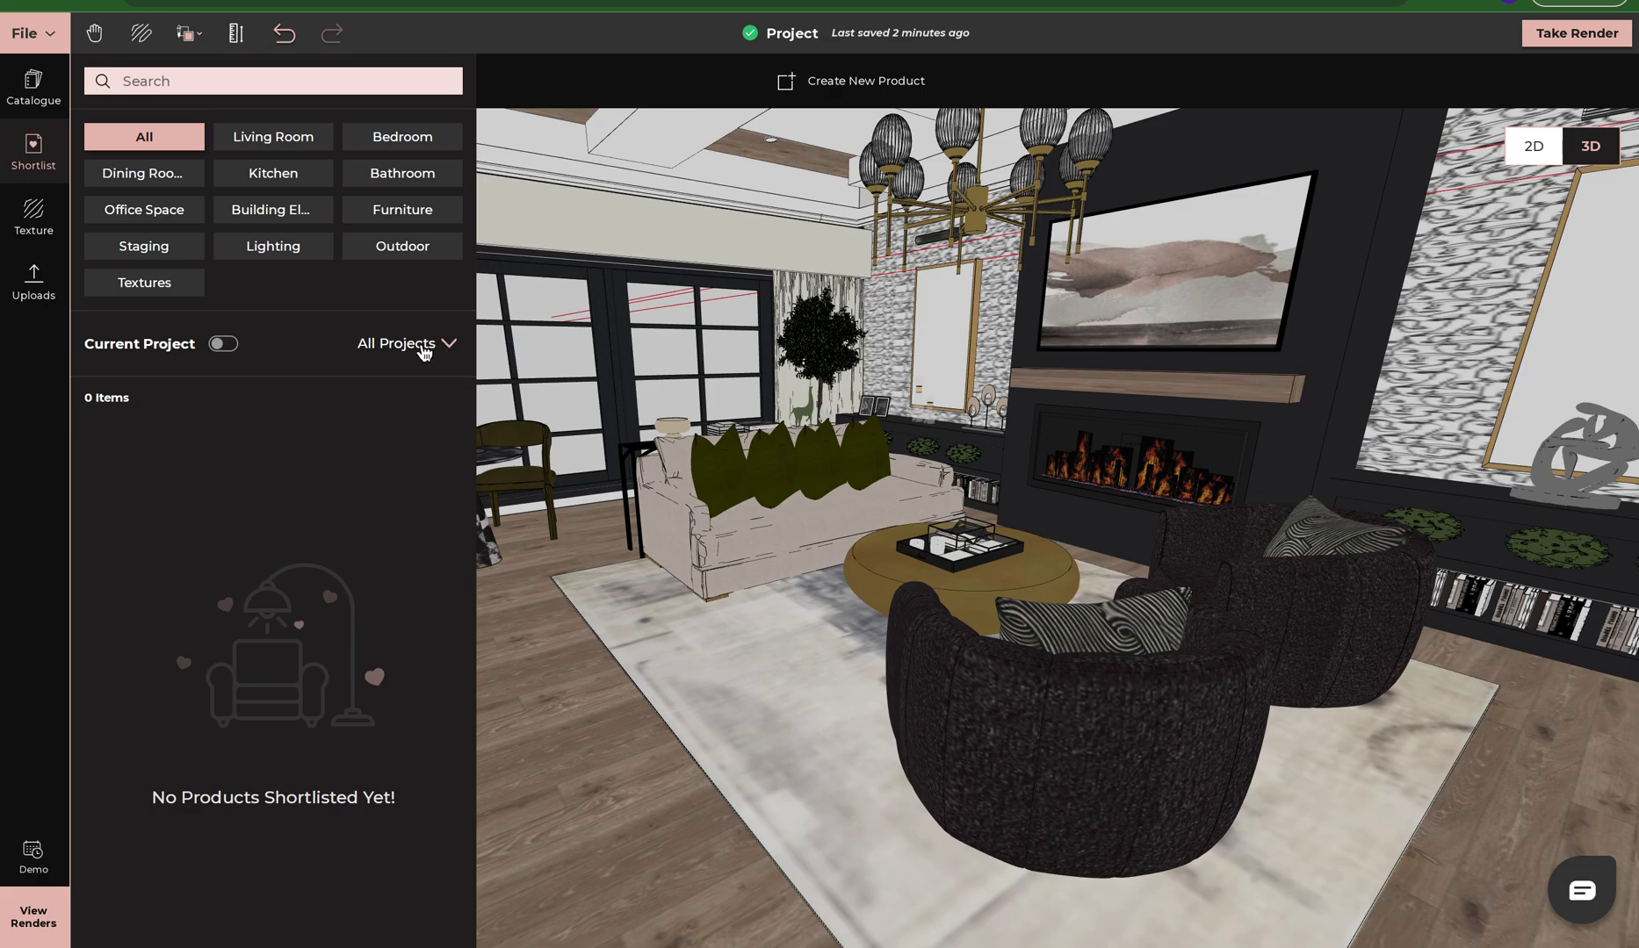
- Swap project 13 for Kids Room in the project filter, showing its 8 items
click(387, 346)
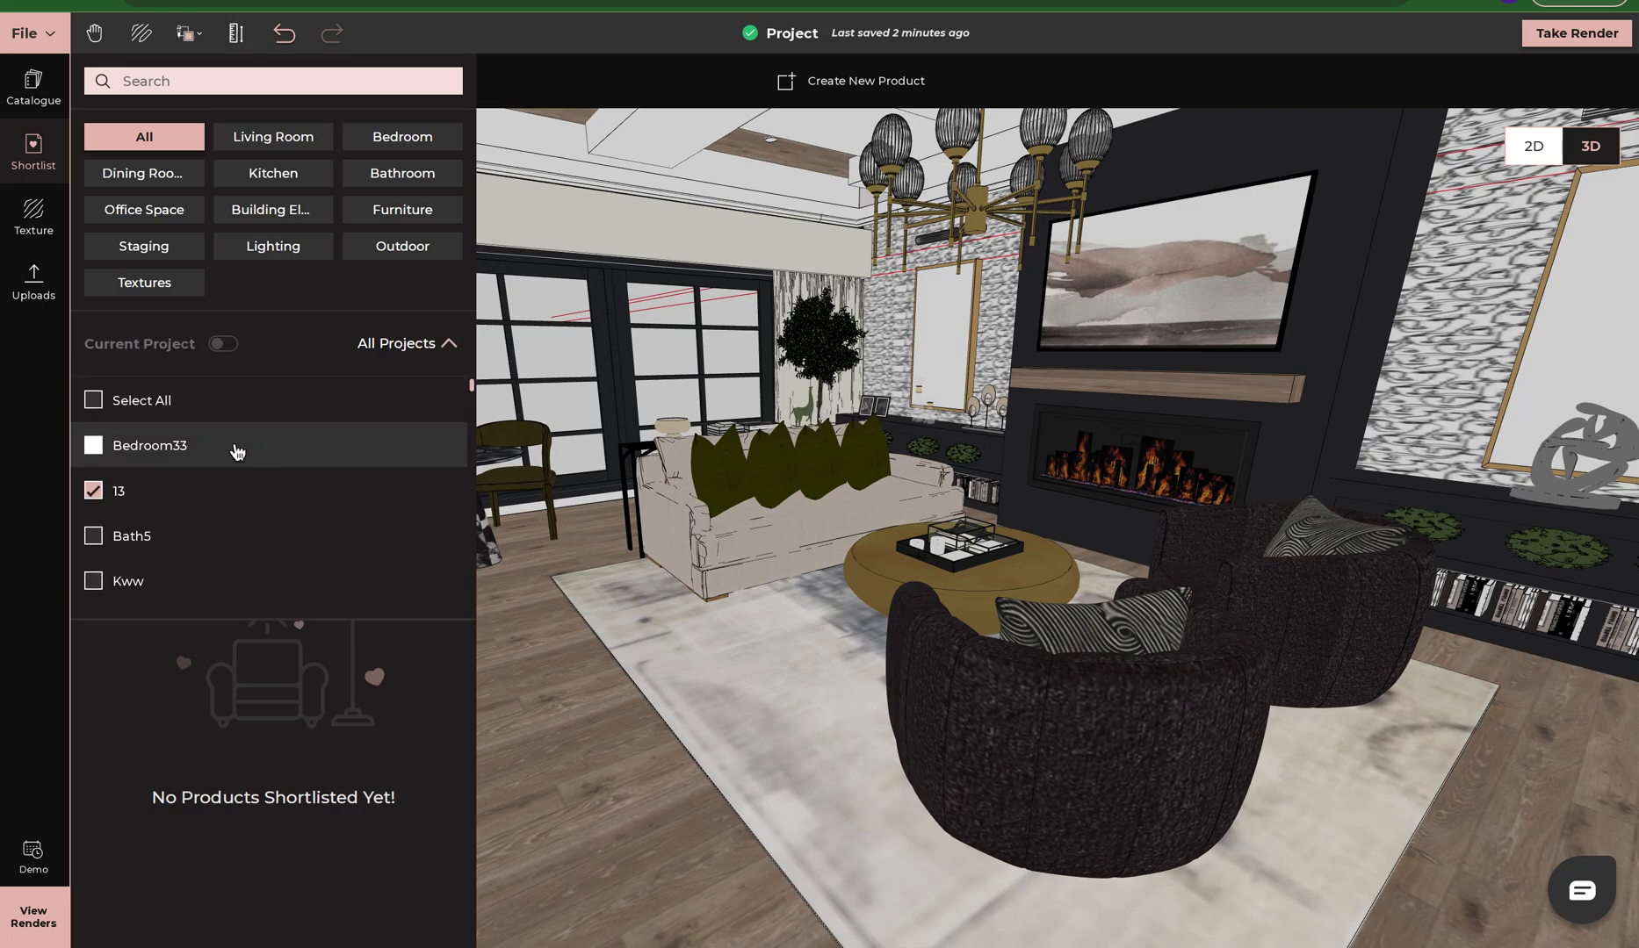
click(93, 489)
scroll(91, 553, down, 3)
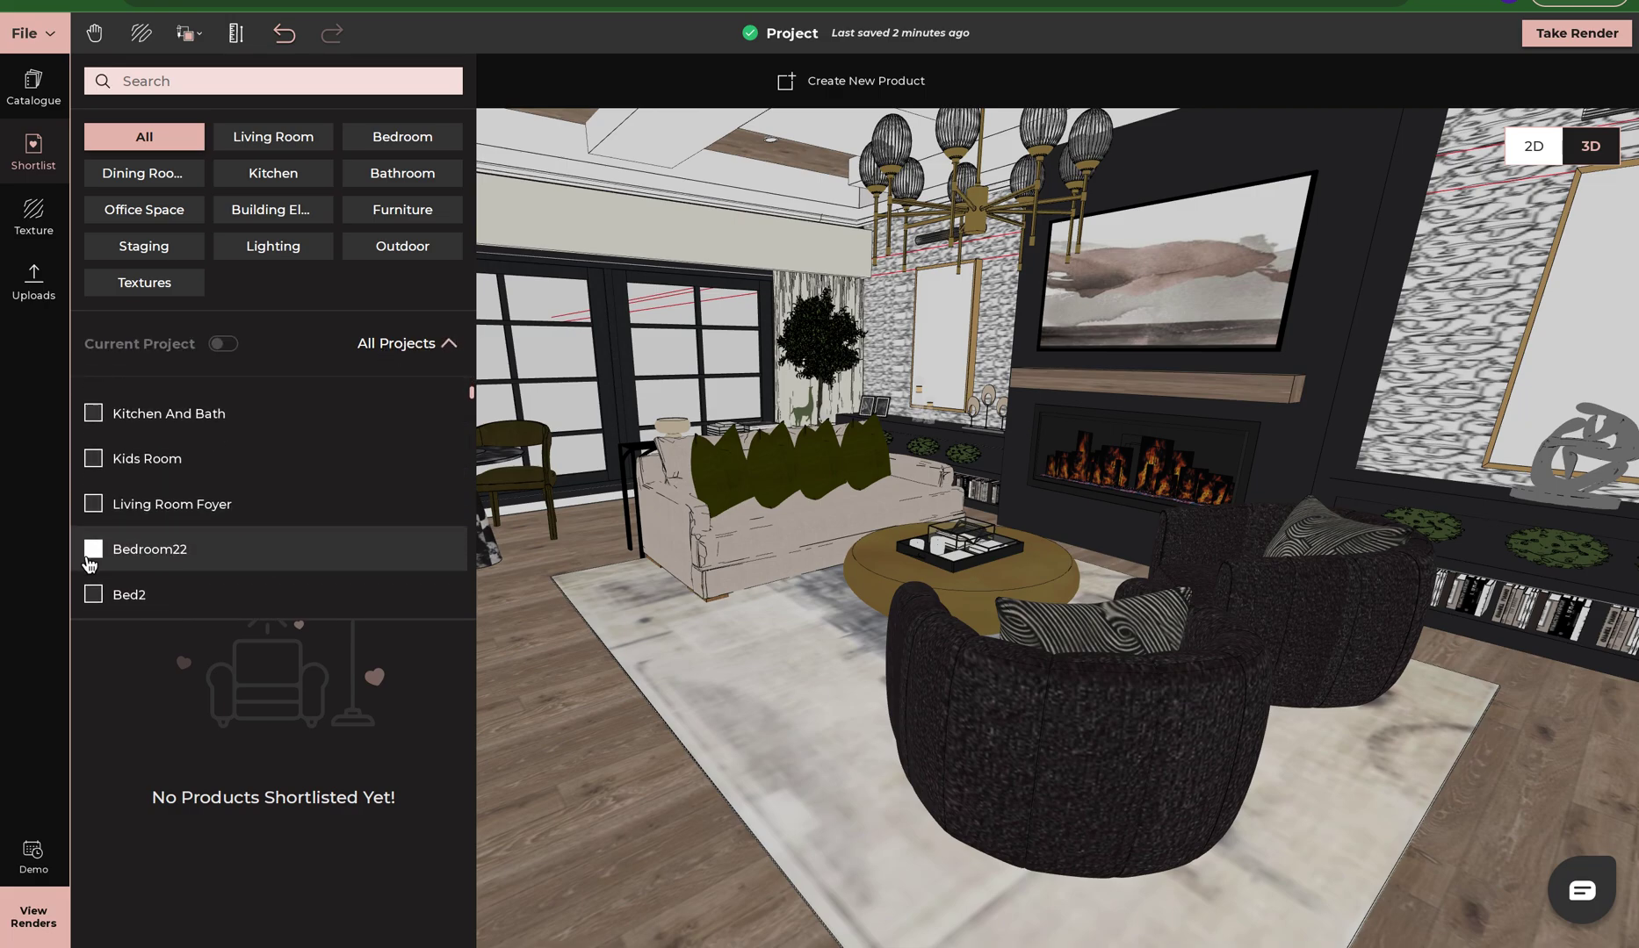
click(93, 460)
click(370, 351)
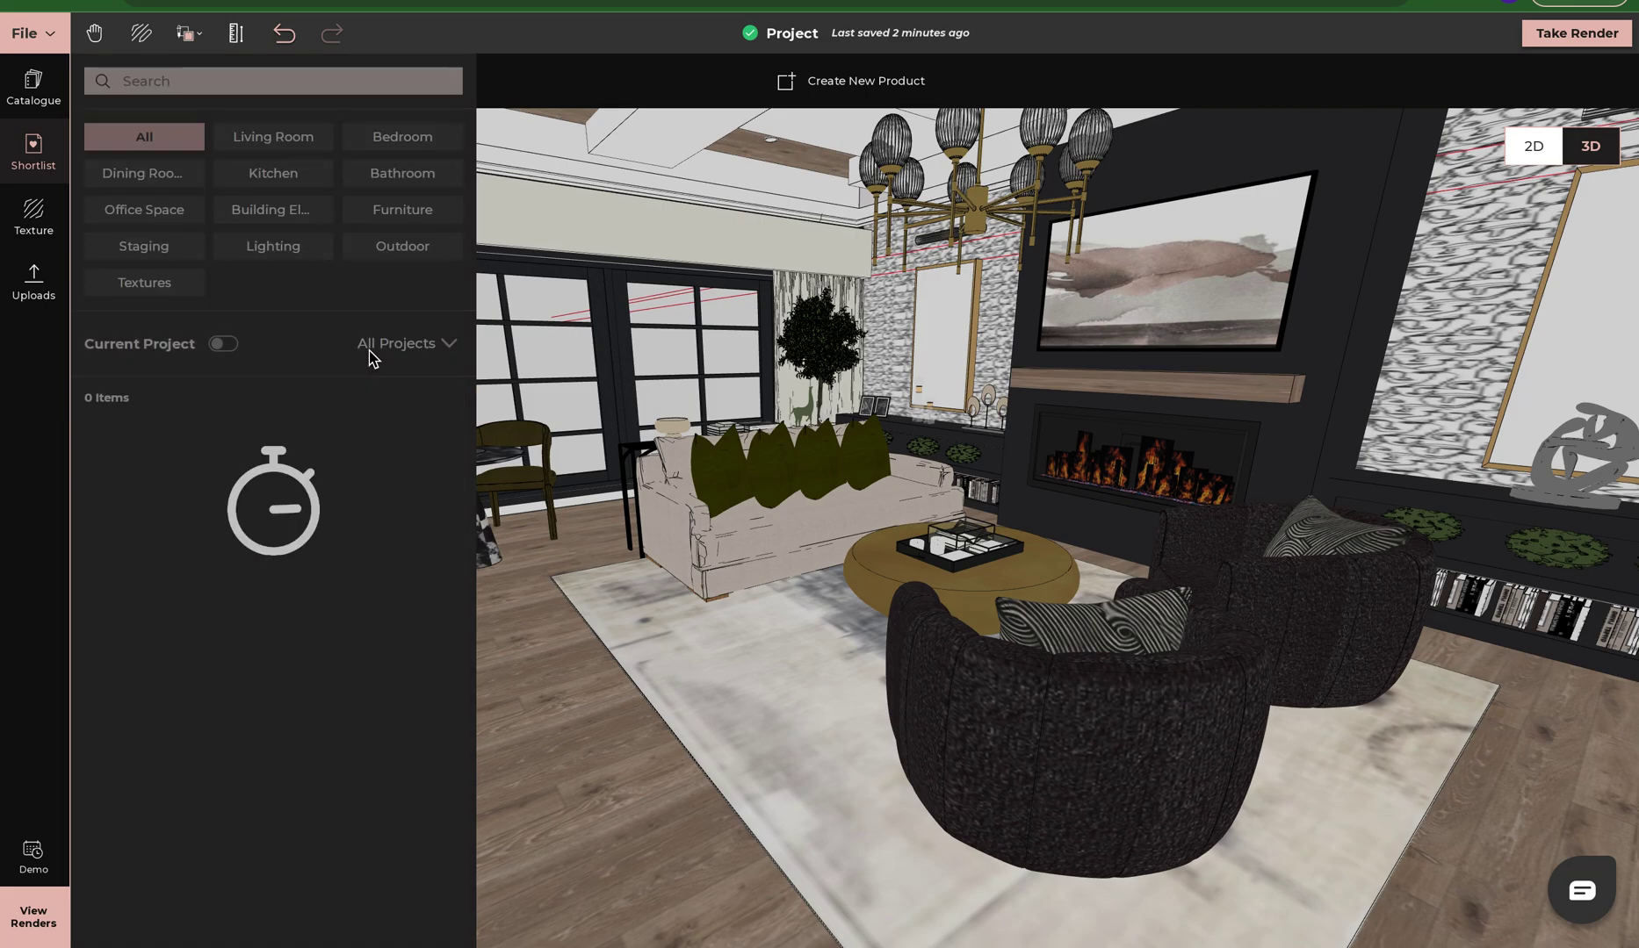
scroll(285, 545, down, 4)
scroll(291, 648, up, 4)
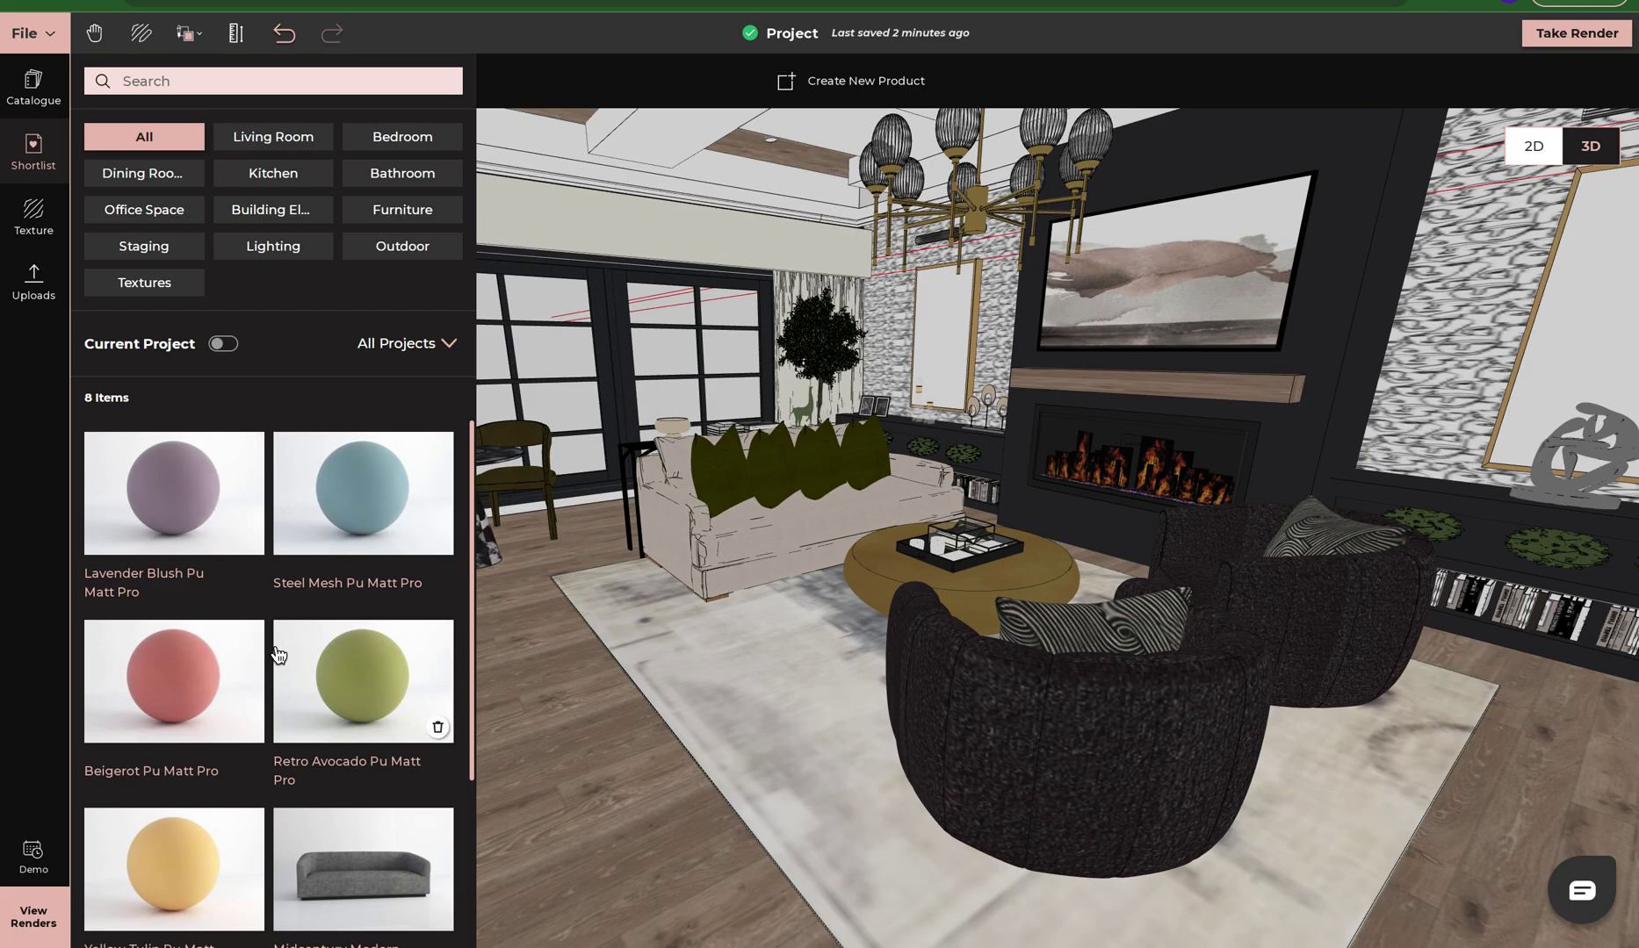
click(413, 352)
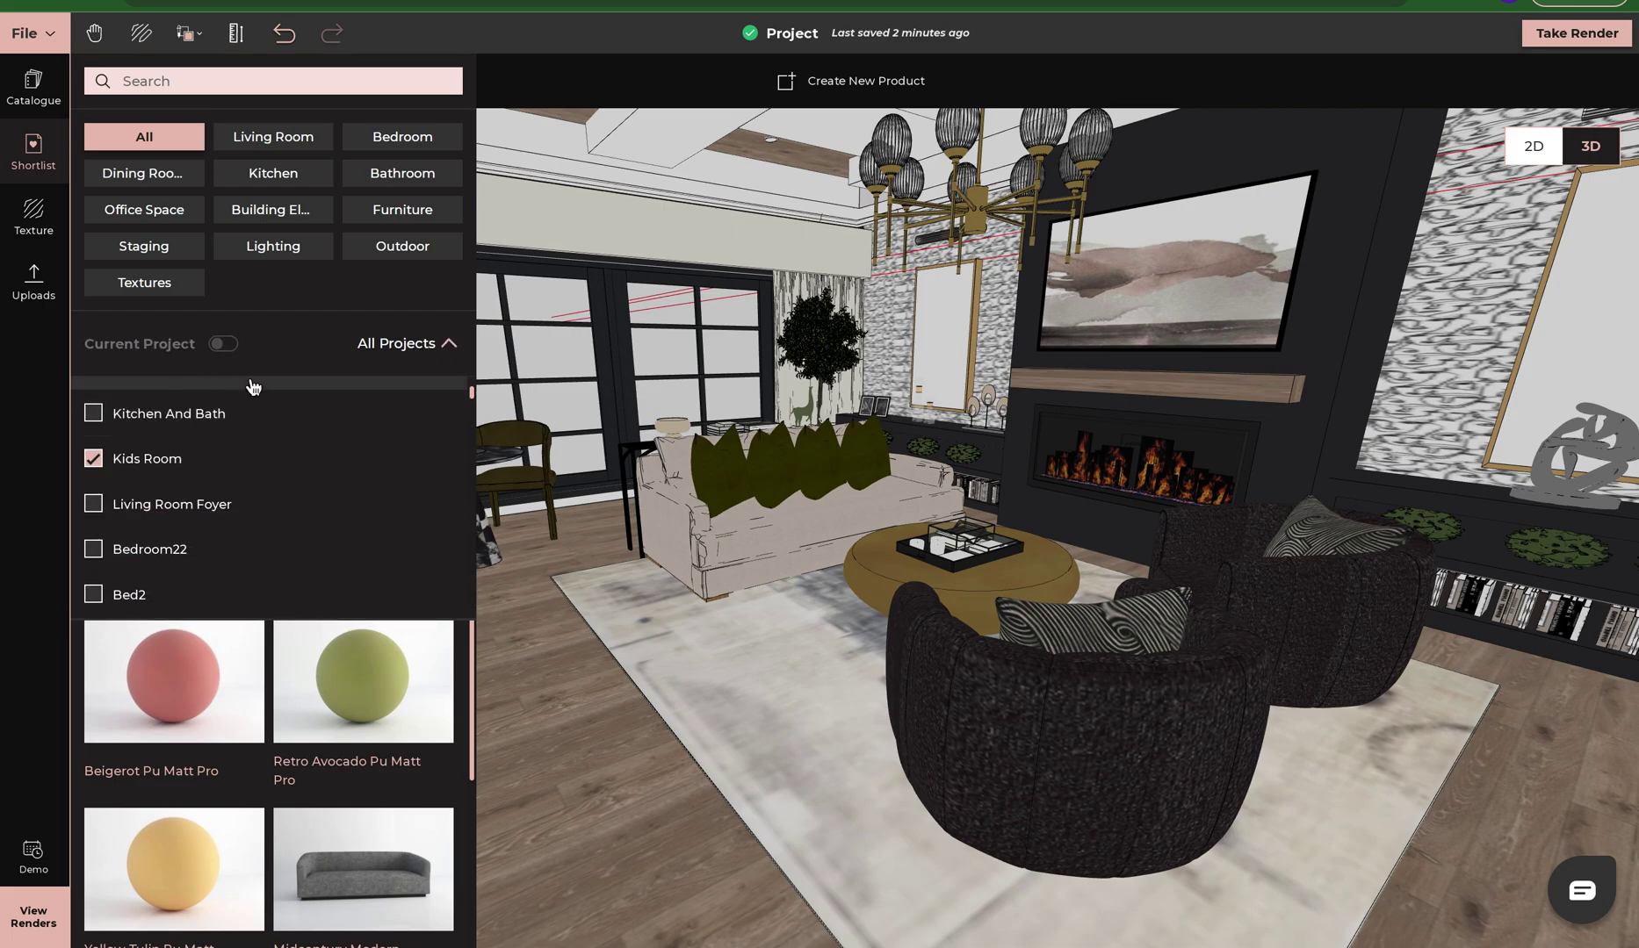
click(362, 362)
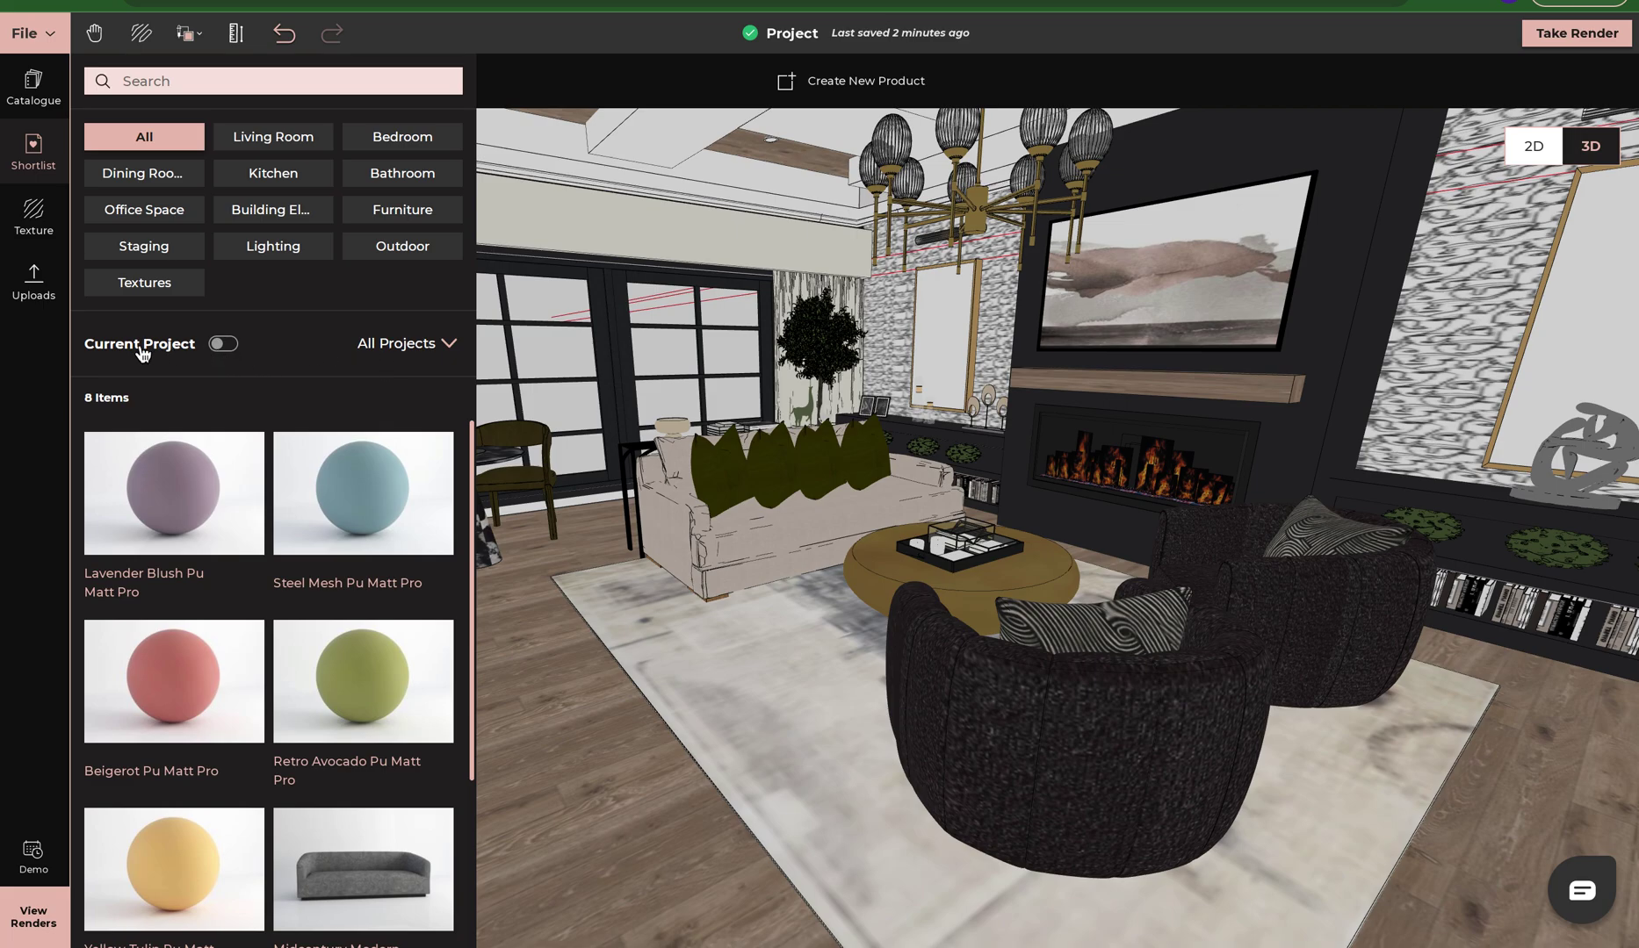
- Turn on Current Project to show its 5 shortlisted items, then close the Shortlist panel
click(224, 345)
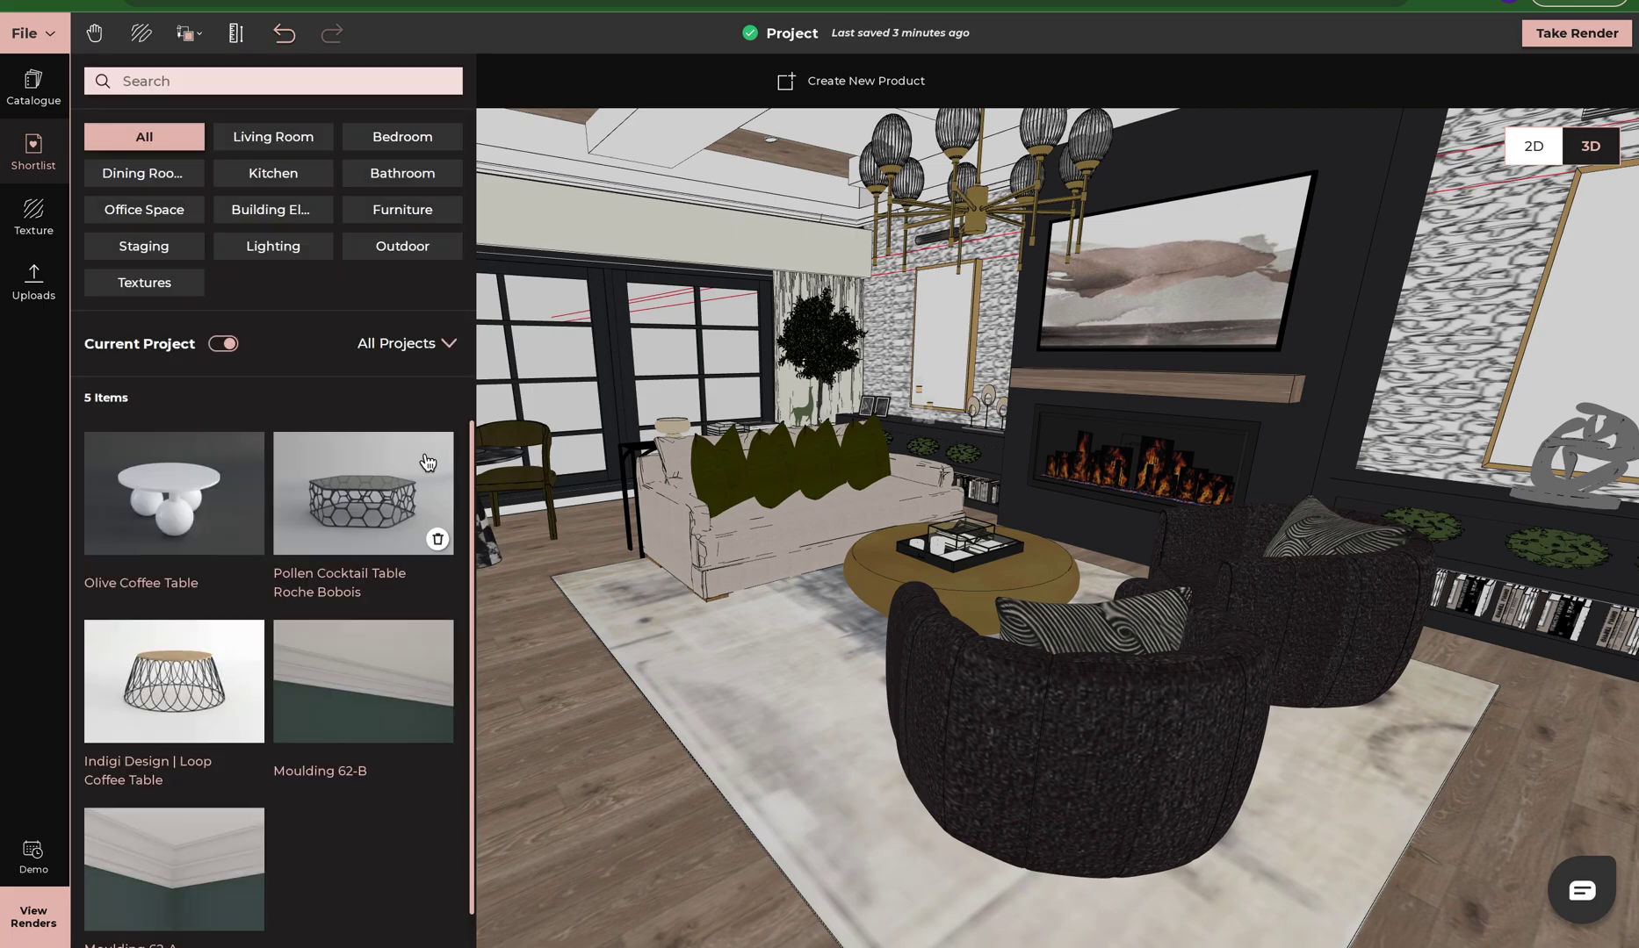
scroll(313, 522, down, 1)
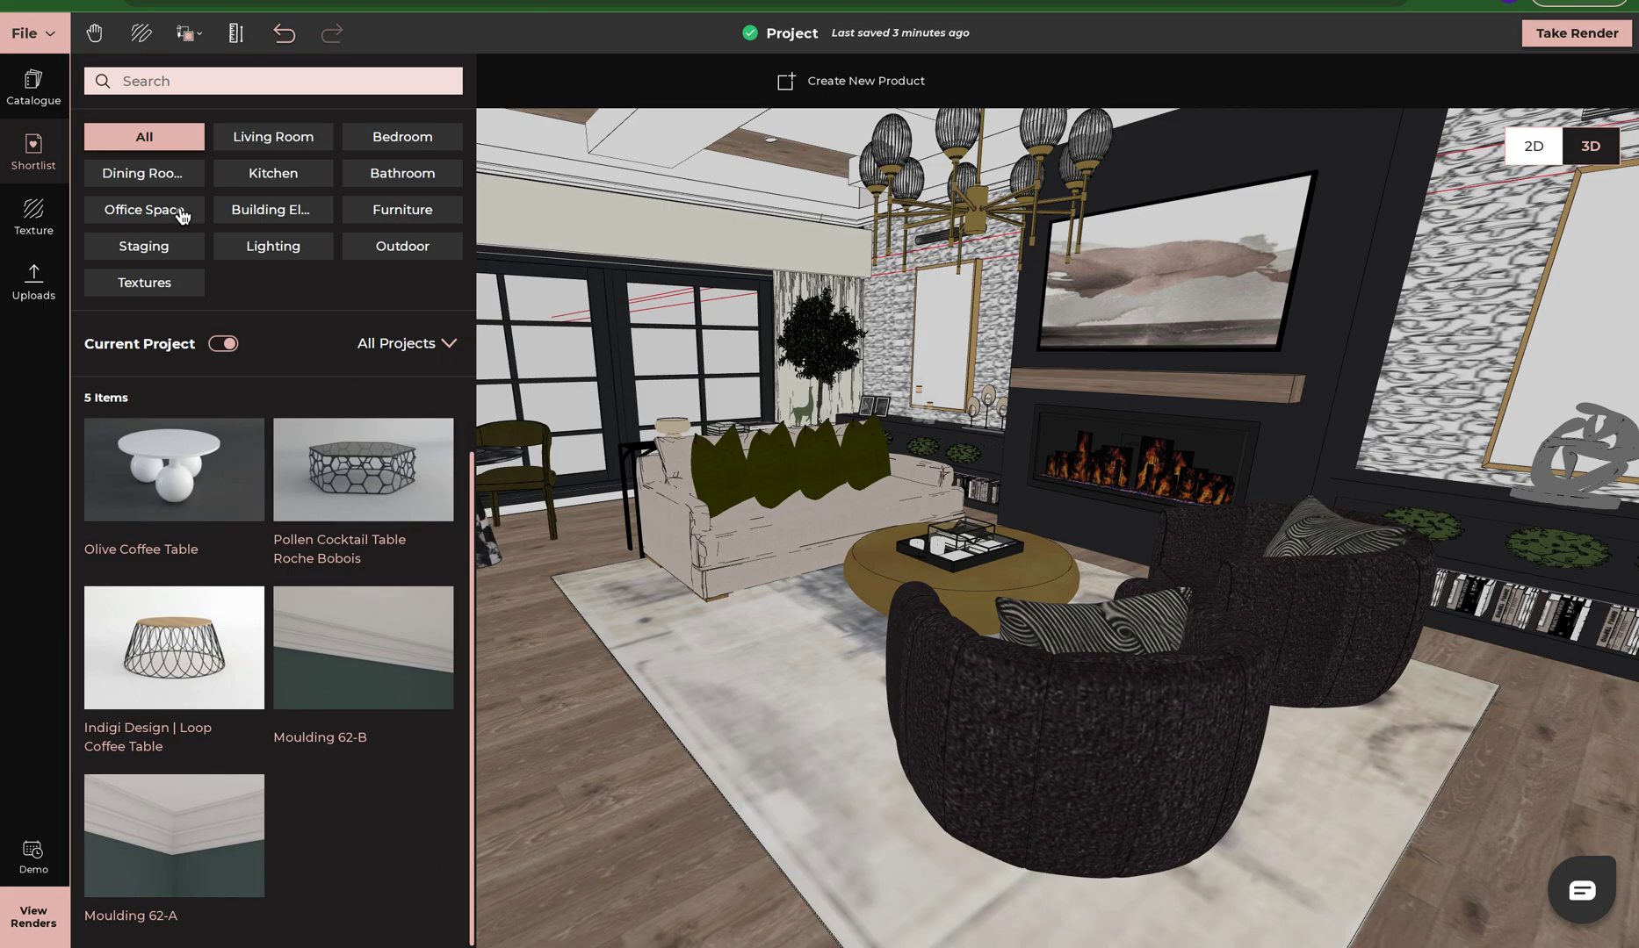
click(55, 171)
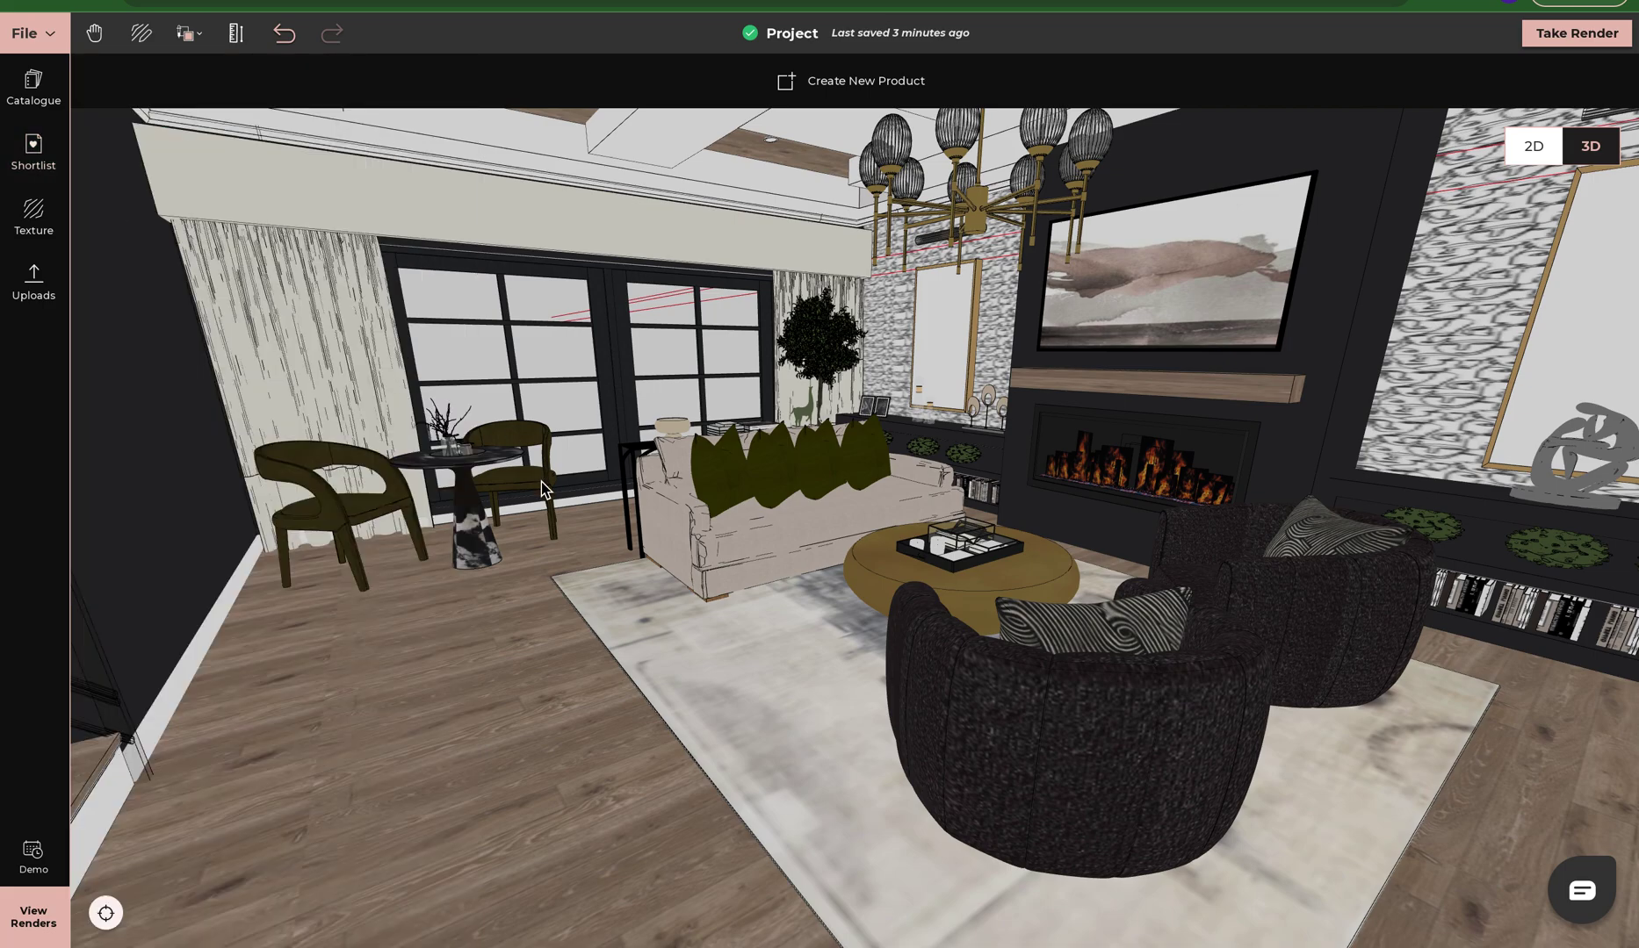